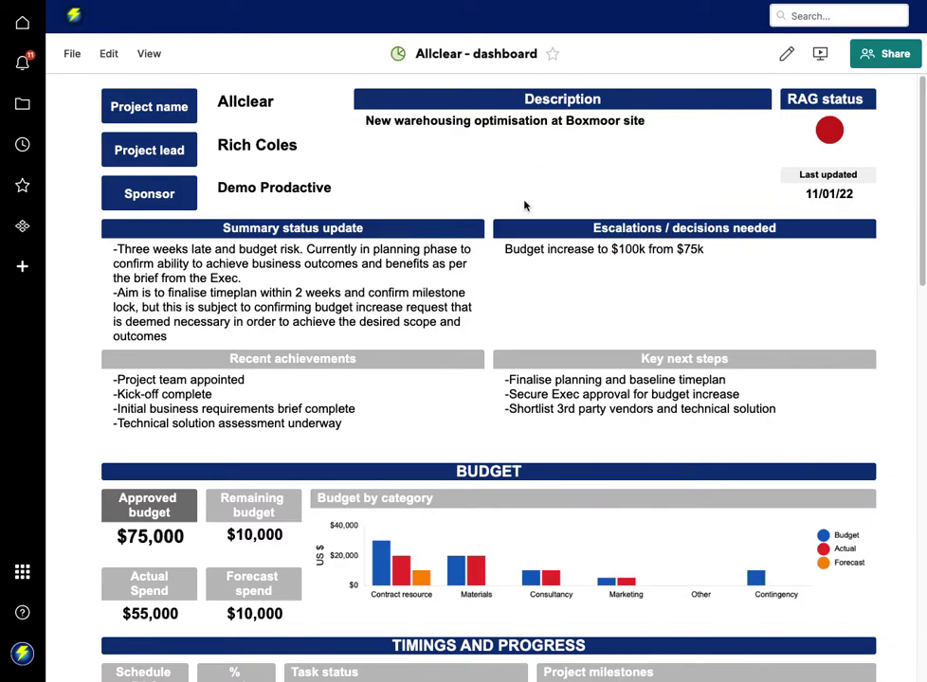
Look through the Allclear dashboard down to its risks and issues section, and open the My project tasks report.
scroll(538, 321, down, 3)
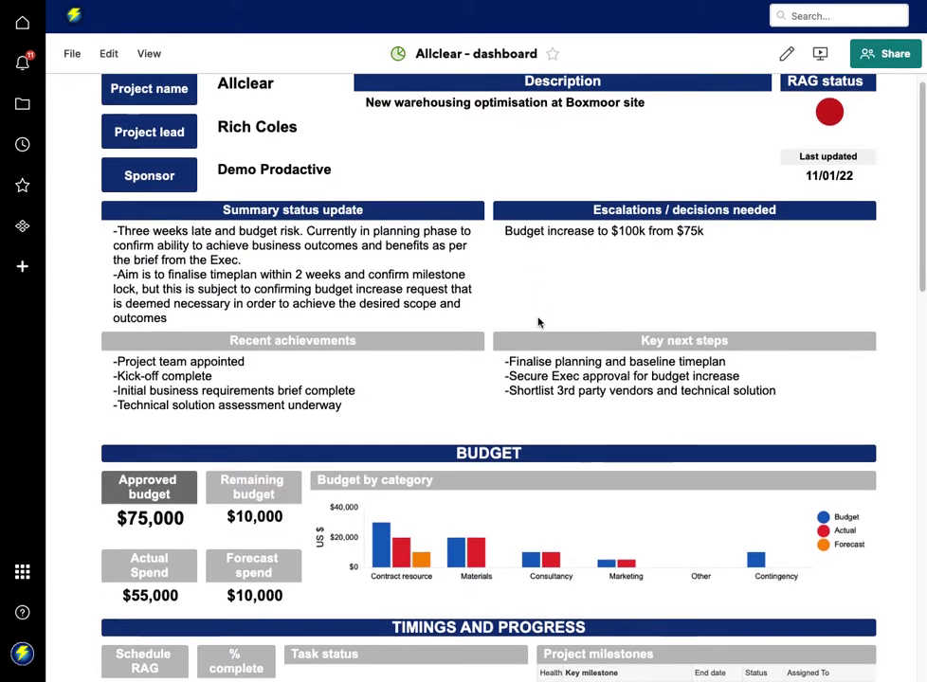
scroll(538, 321, down, 6)
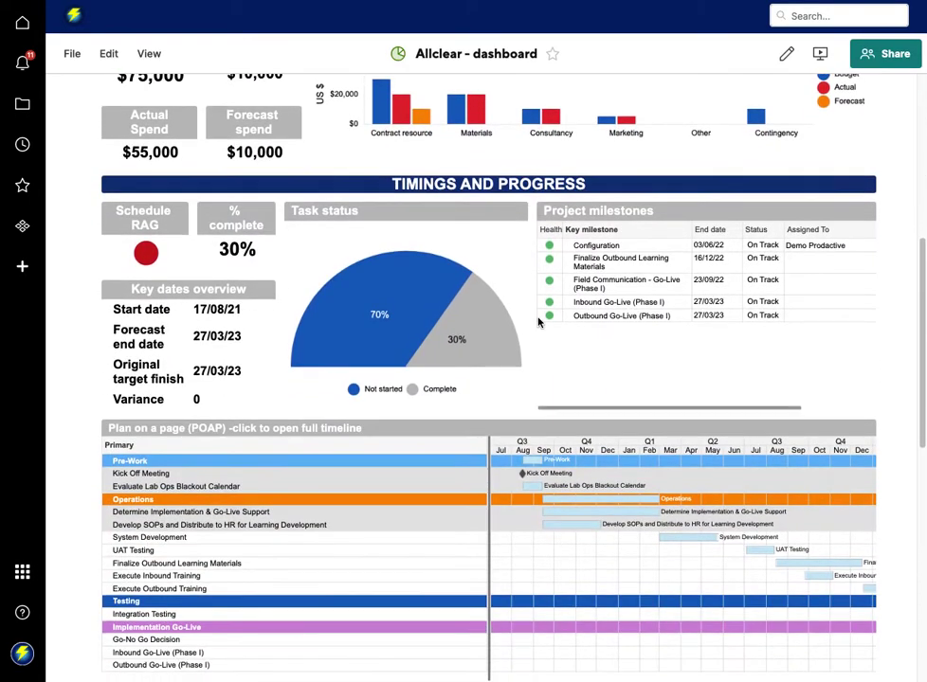
scroll(538, 322, down, 6)
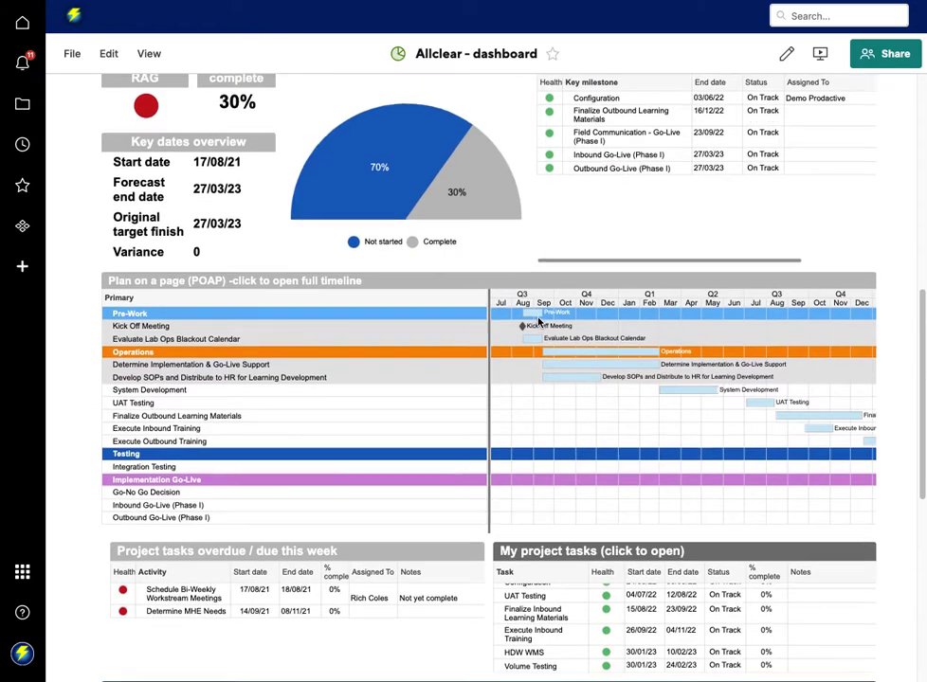
scroll(473, 303, down, 1)
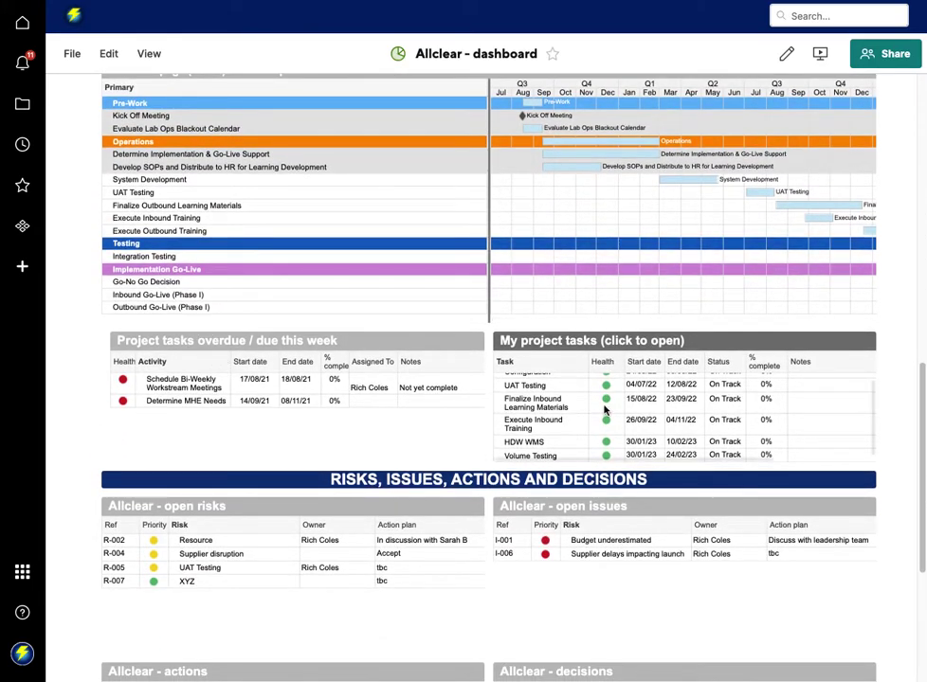
scroll(607, 410, up, 1)
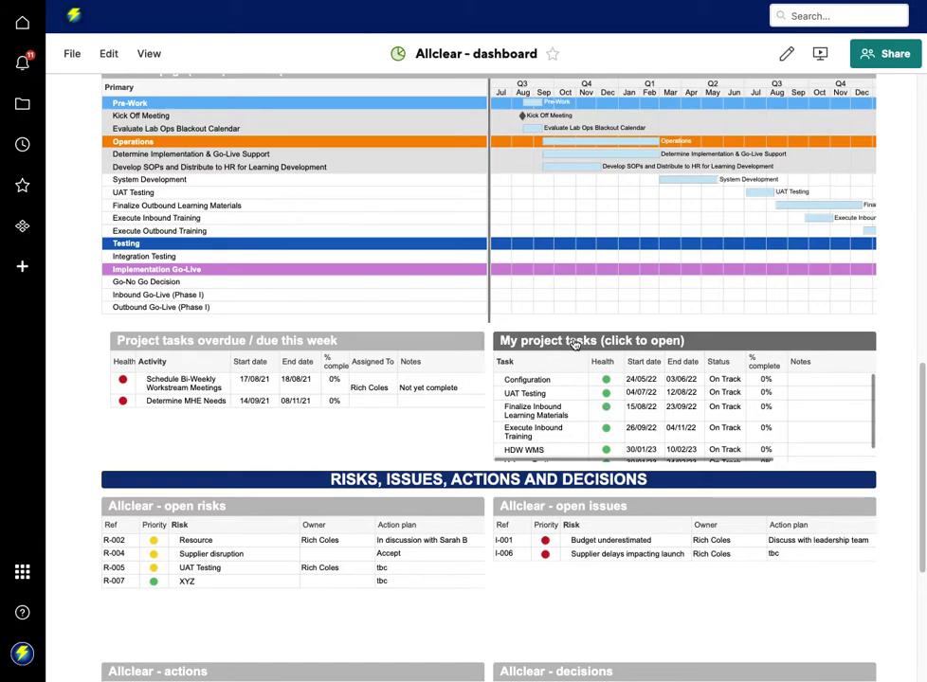
scroll(569, 378, up, 1)
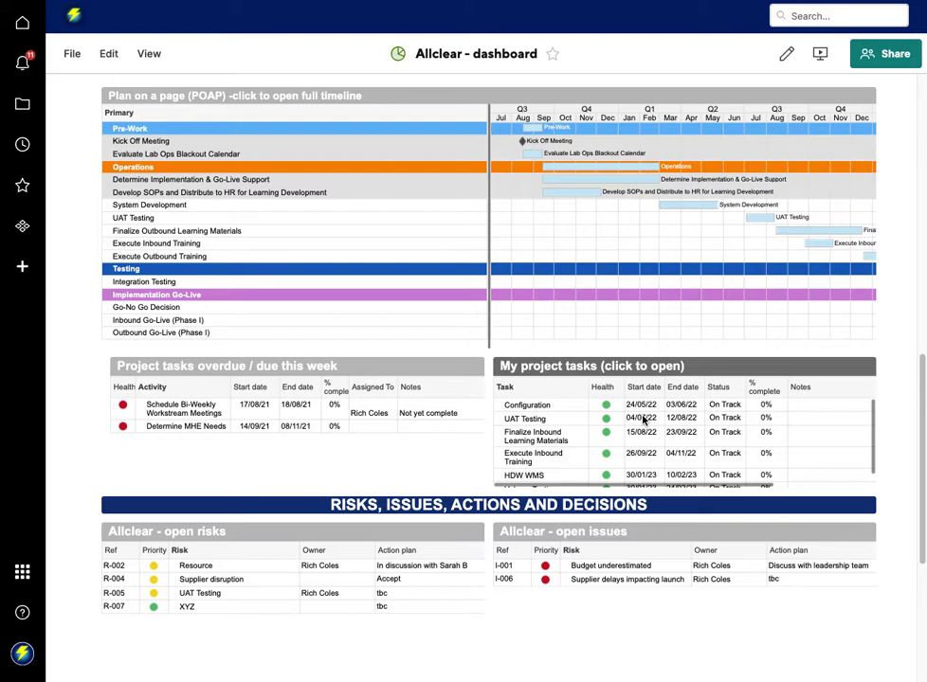
click(629, 367)
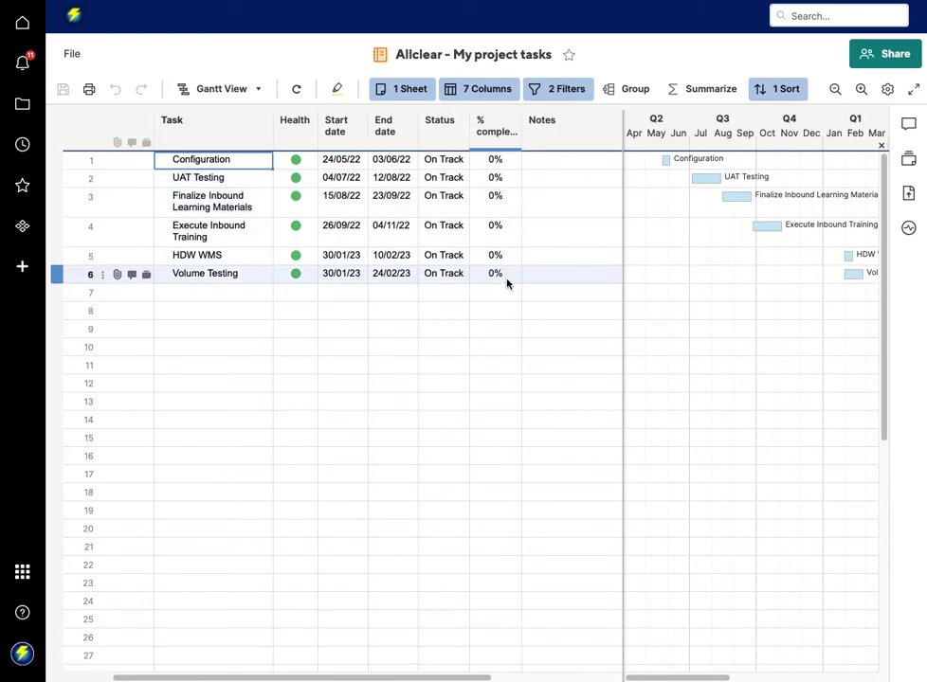
Check the view options available for the Allclear tasks report, and go back to the Portfolio summary dashboard.
click(243, 90)
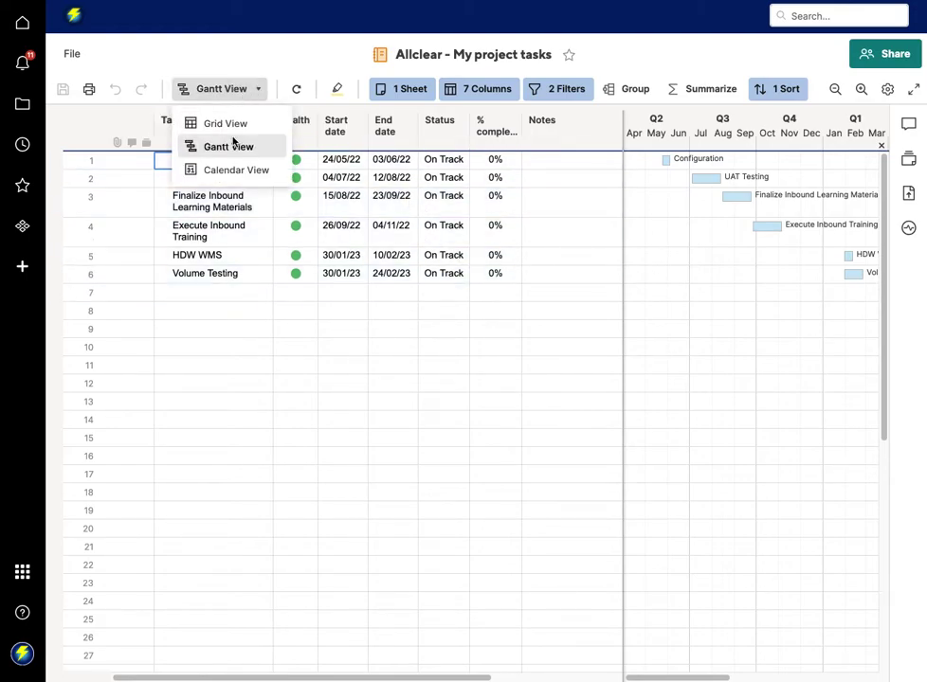
click(234, 399)
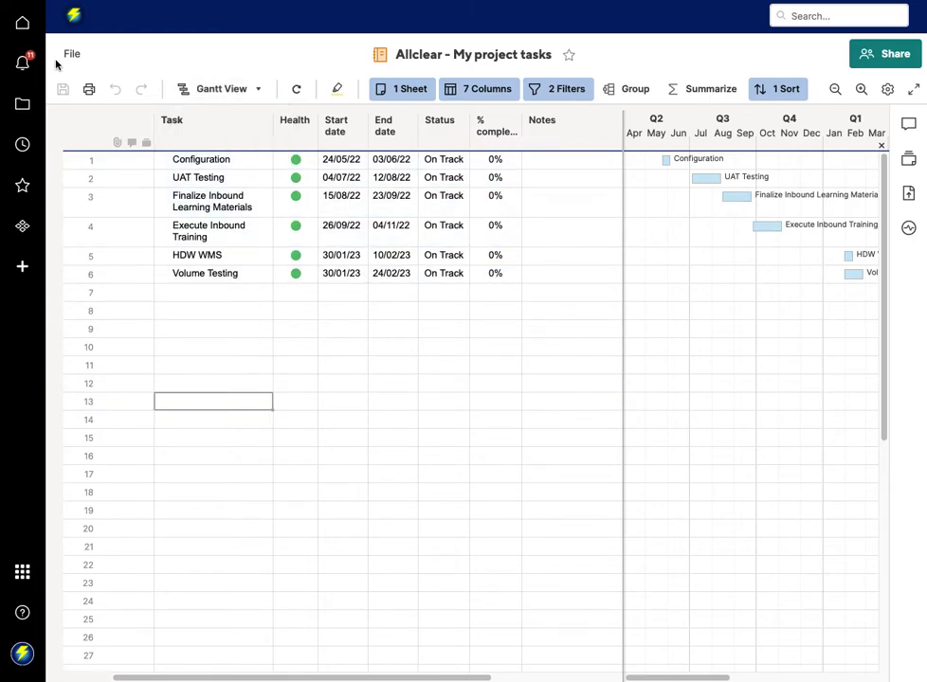
key(alt+Left)
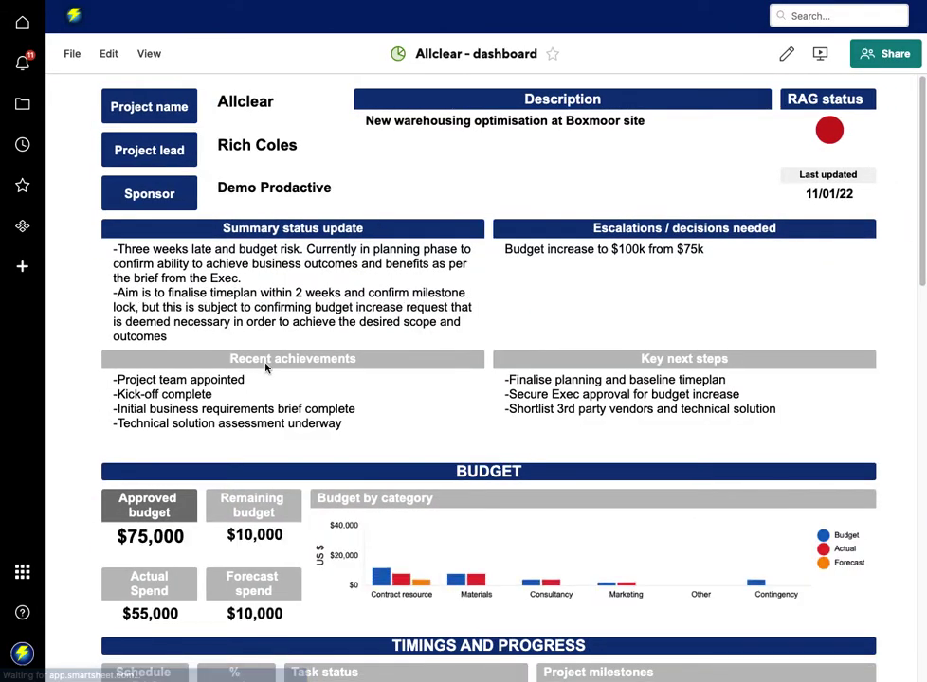
scroll(266, 364, down, 1)
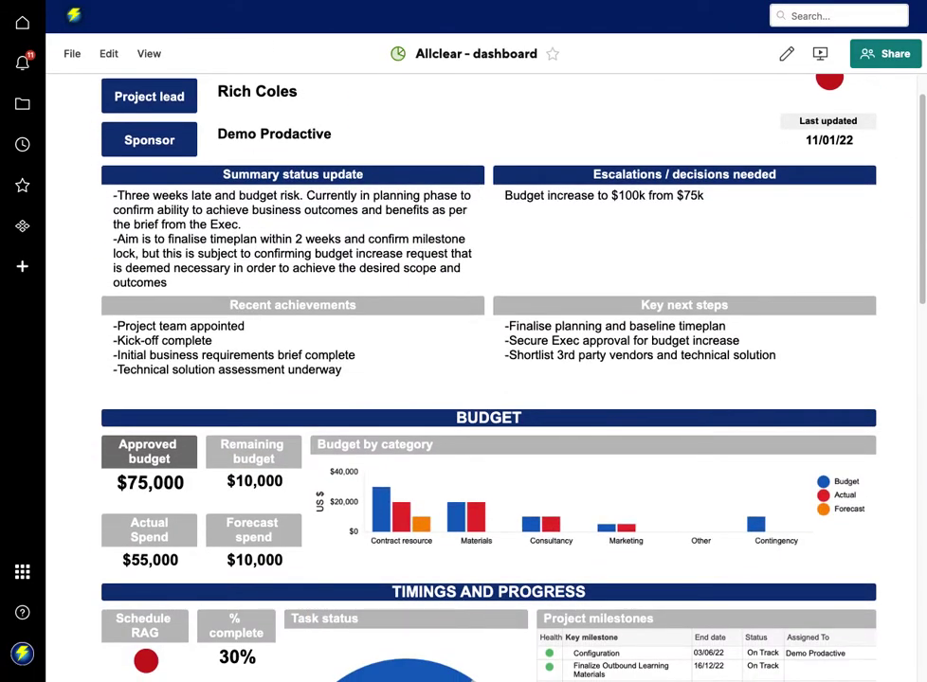
key(alt+Left)
Examine the My tasks section of the Portfolio summary dashboard, with its tasks and Gantt bars grouped by project timeplan.
scroll(291, 505, down, 5)
scroll(324, 490, down, 2)
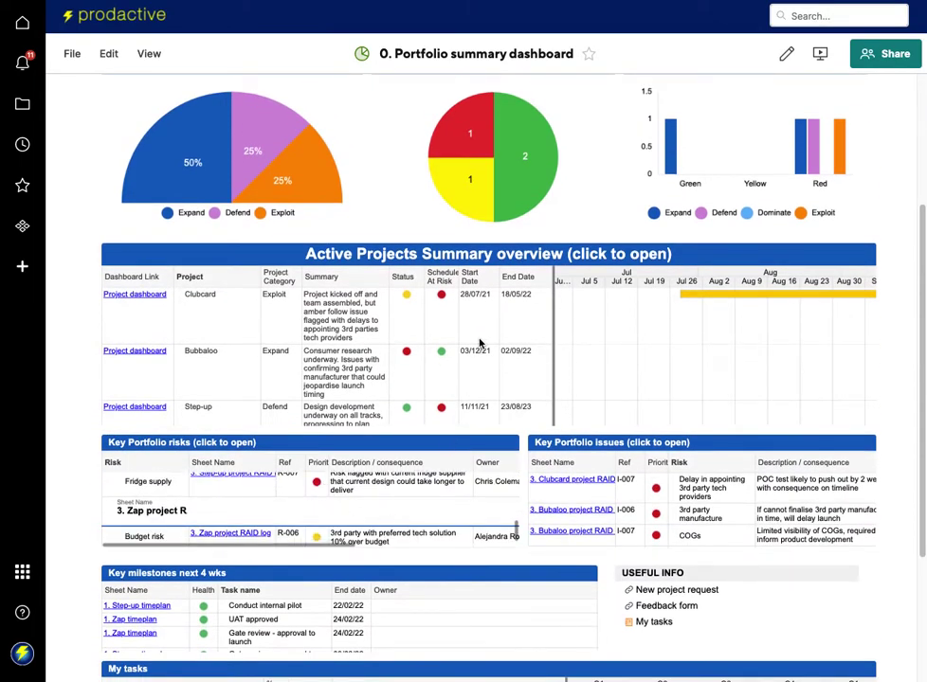
scroll(502, 332, down, 1)
scroll(525, 299, down, 5)
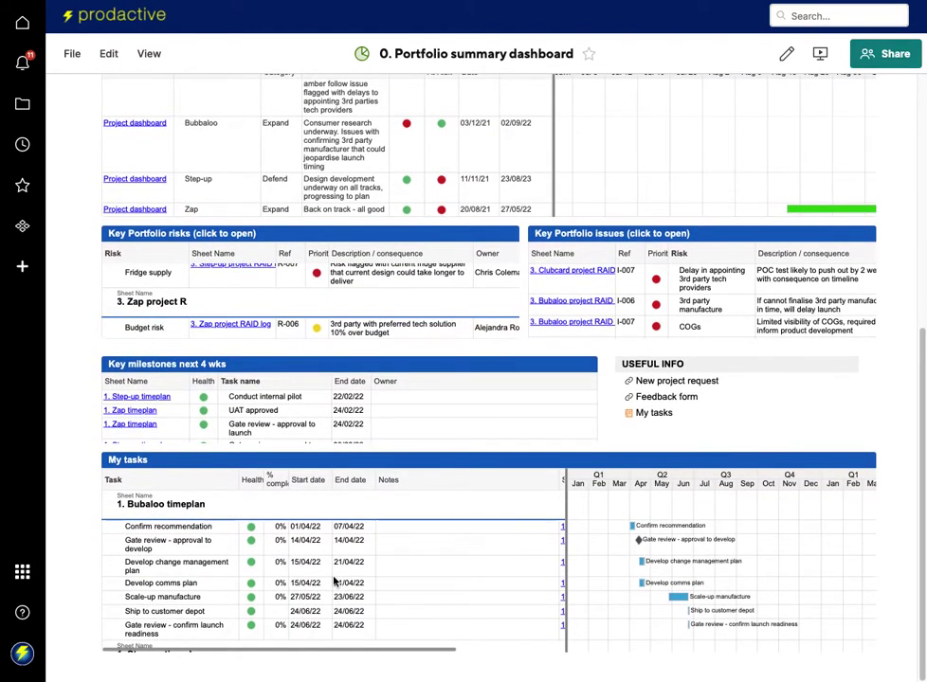
scroll(334, 582, down, 2)
scroll(333, 582, down, 1)
scroll(334, 582, up, 3)
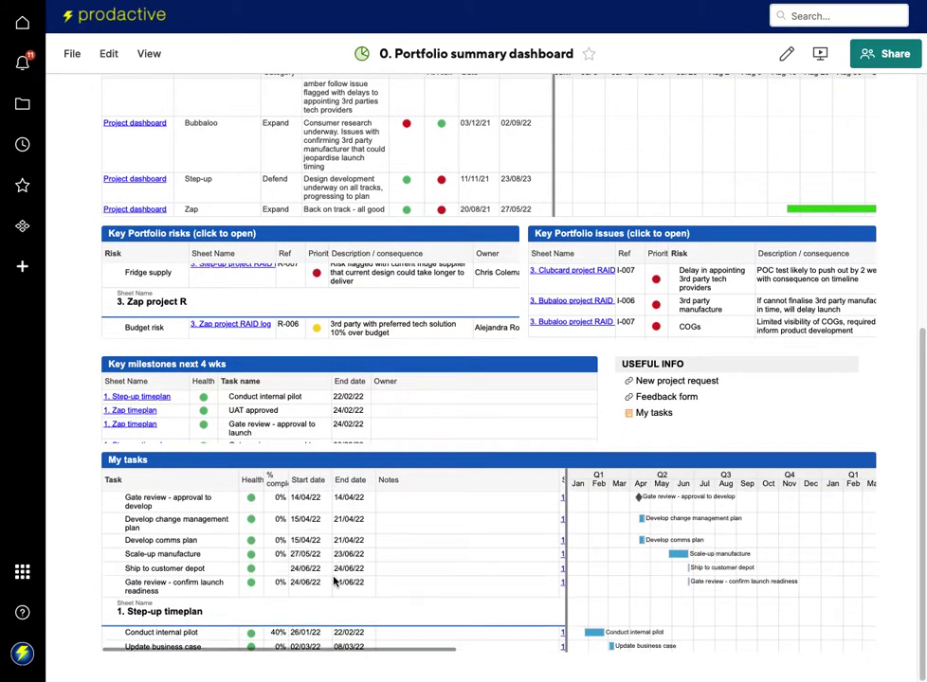
scroll(334, 582, down, 3)
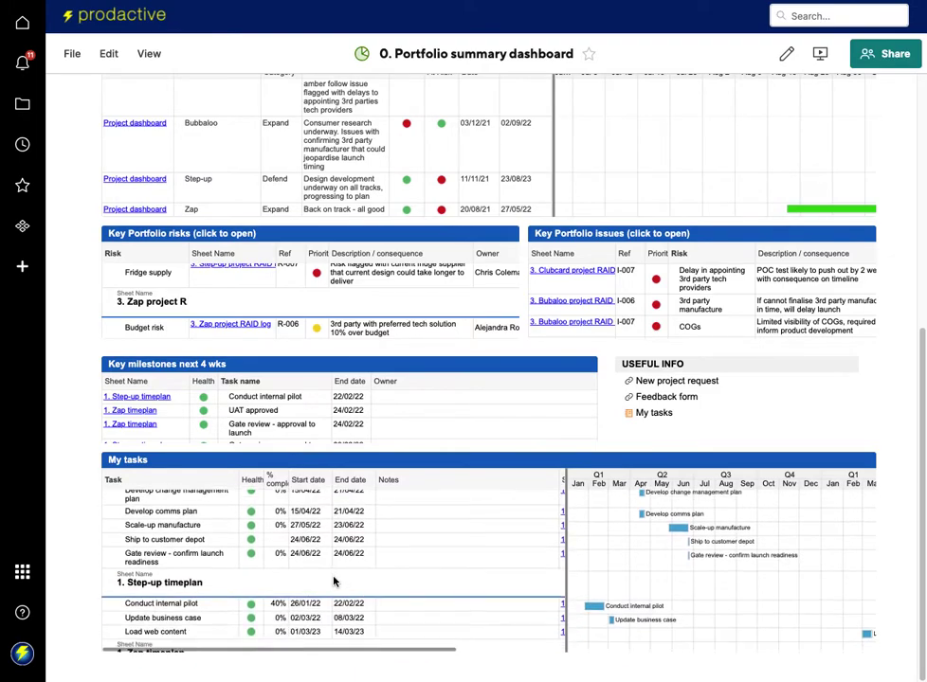
scroll(333, 582, up, 4)
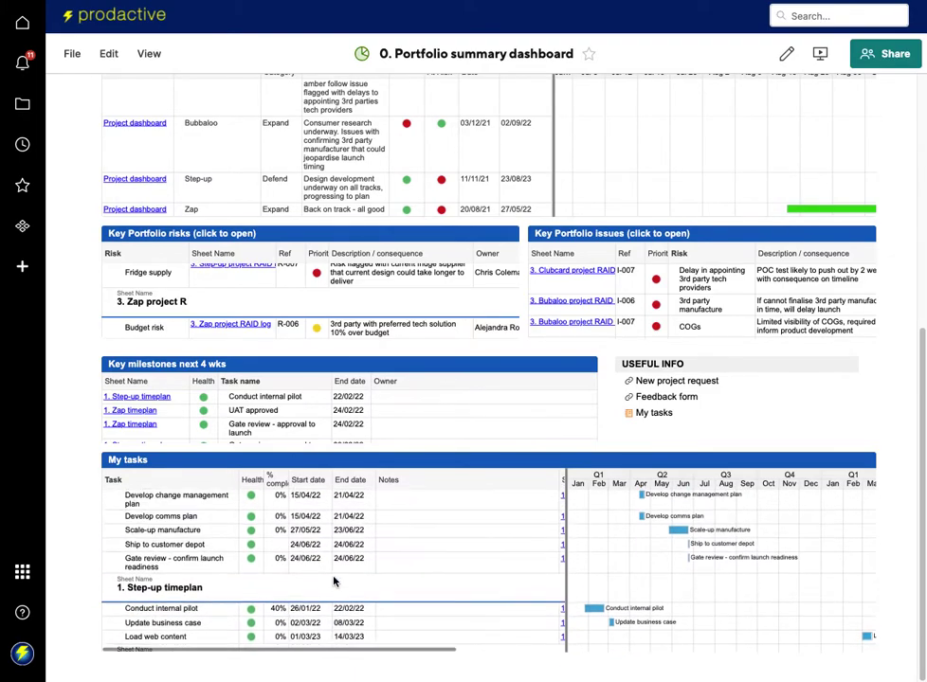
scroll(334, 582, down, 3)
scroll(334, 582, down, 1)
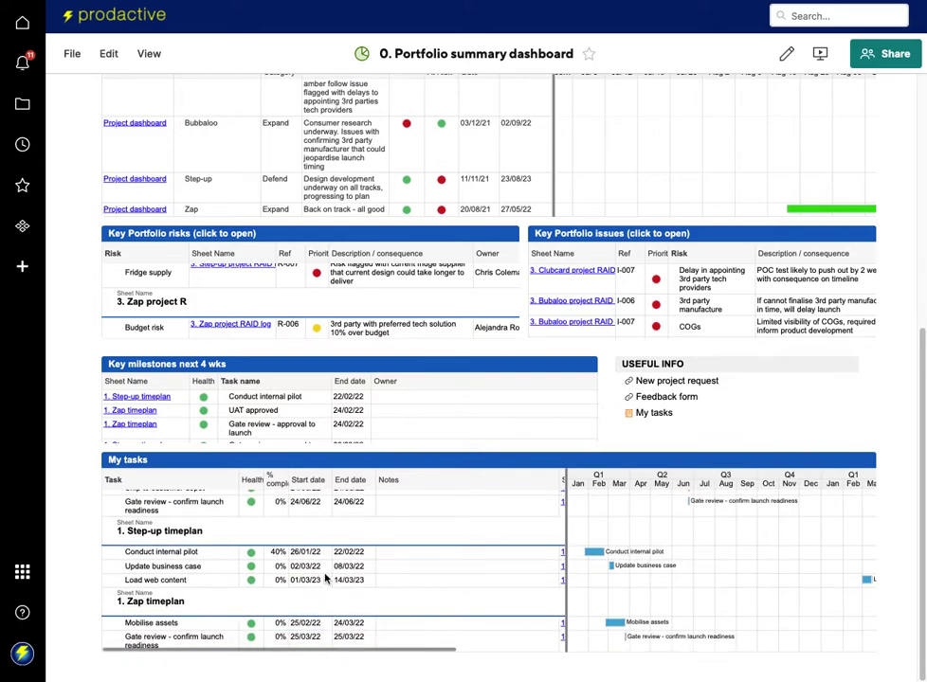
scroll(369, 568, up, 1)
scroll(369, 569, up, 6)
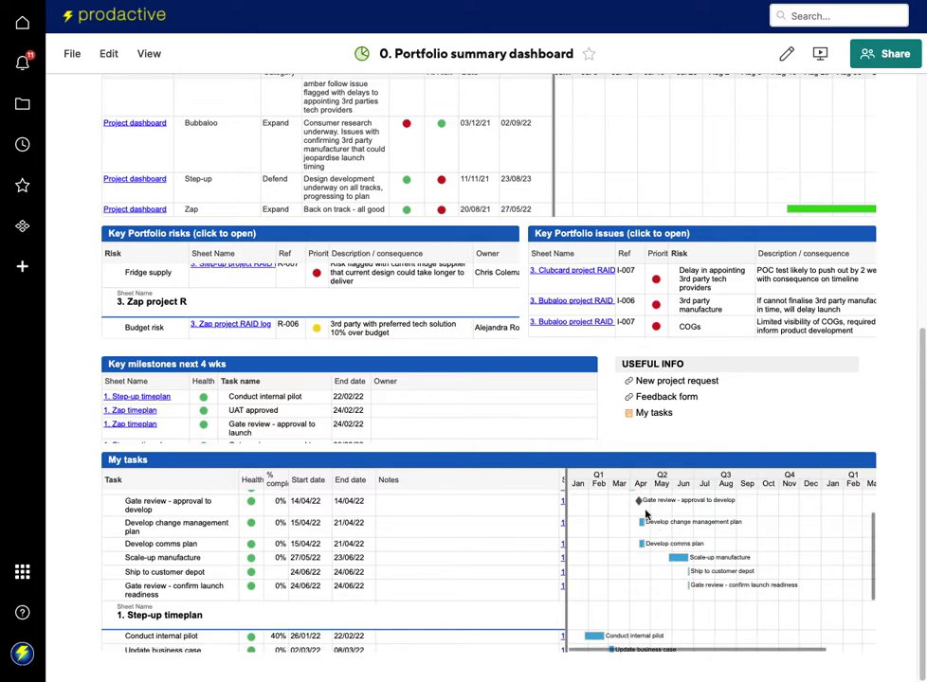
scroll(637, 526, down, 3)
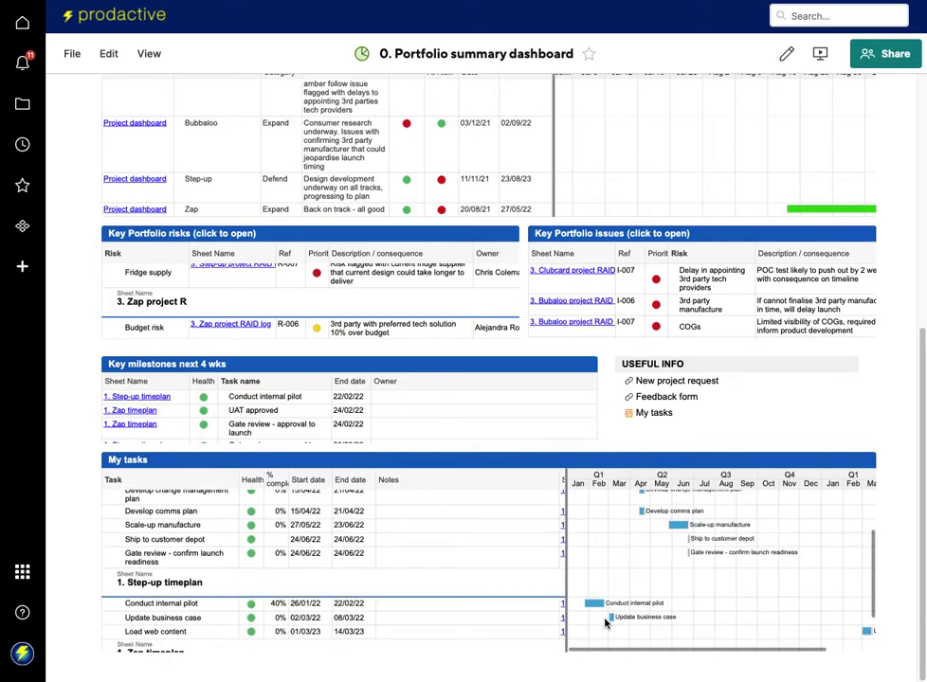
In the full My tasks report, set Conduct internal pilot to 100% complete and add the note "Finished 2 days early!".
click(414, 469)
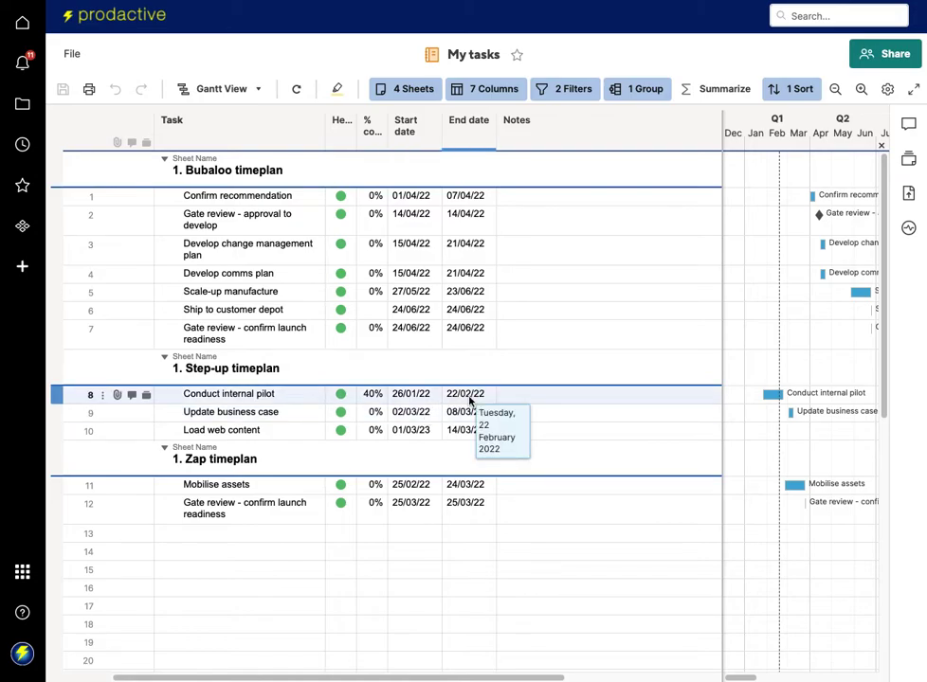
click(370, 396)
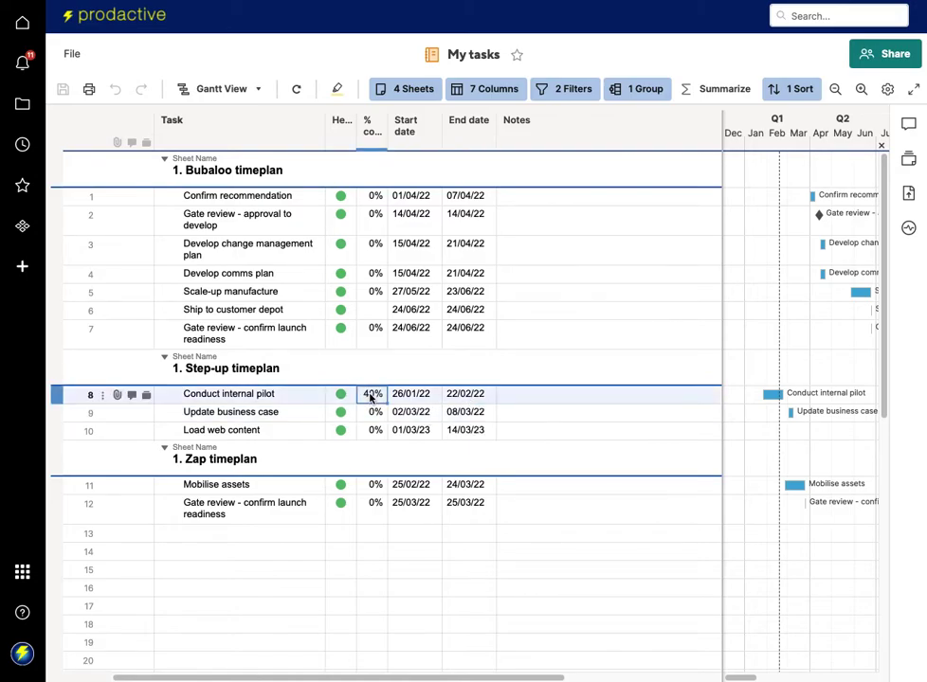
text(100)
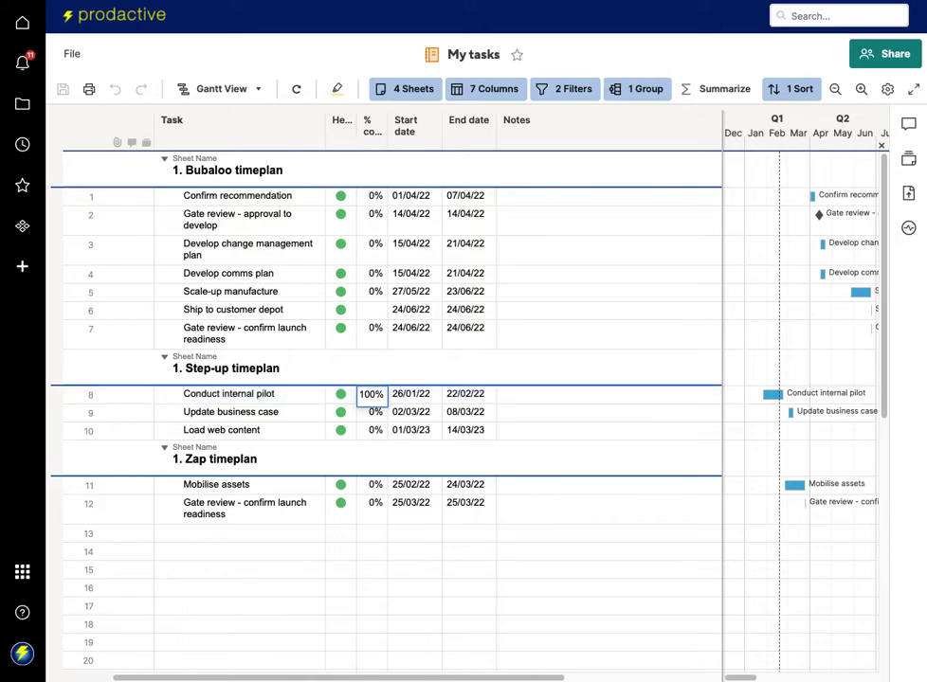
key(Tab)
key(Tab)
key(Tab)
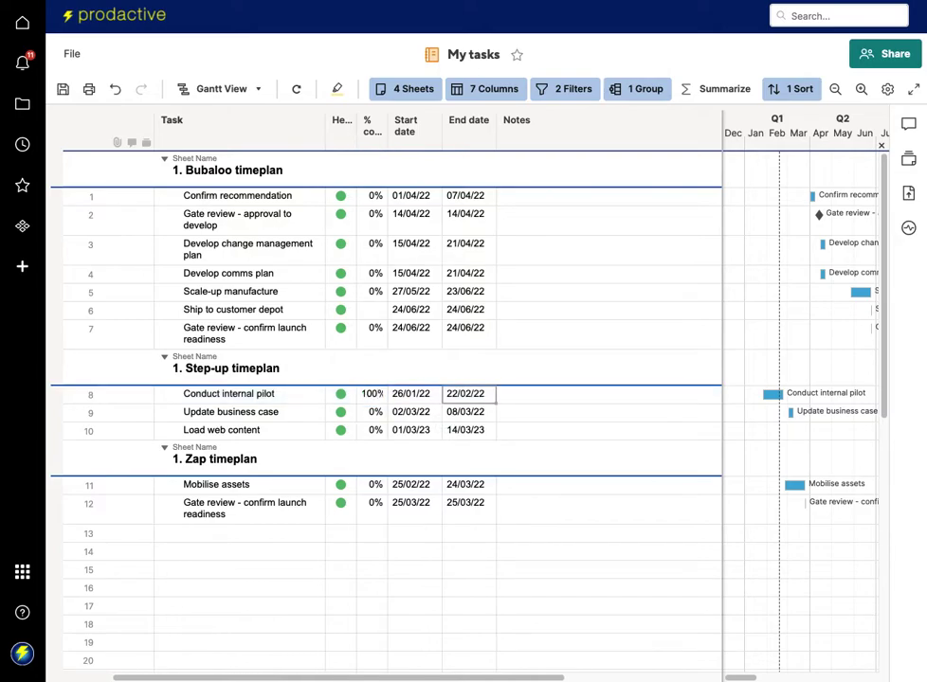
text(Finished 2 days early!)
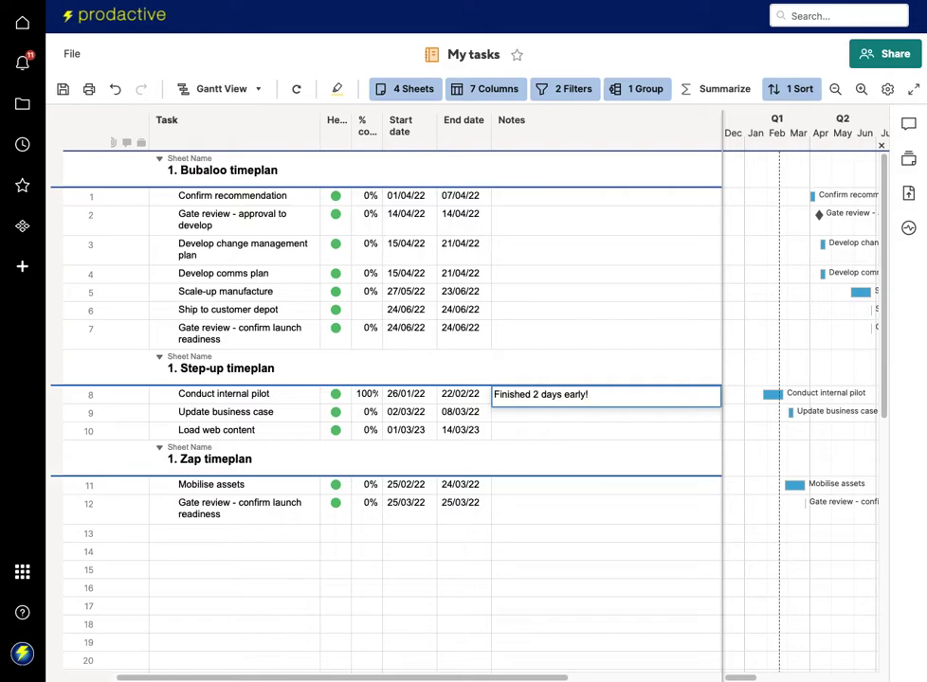
key(Return)
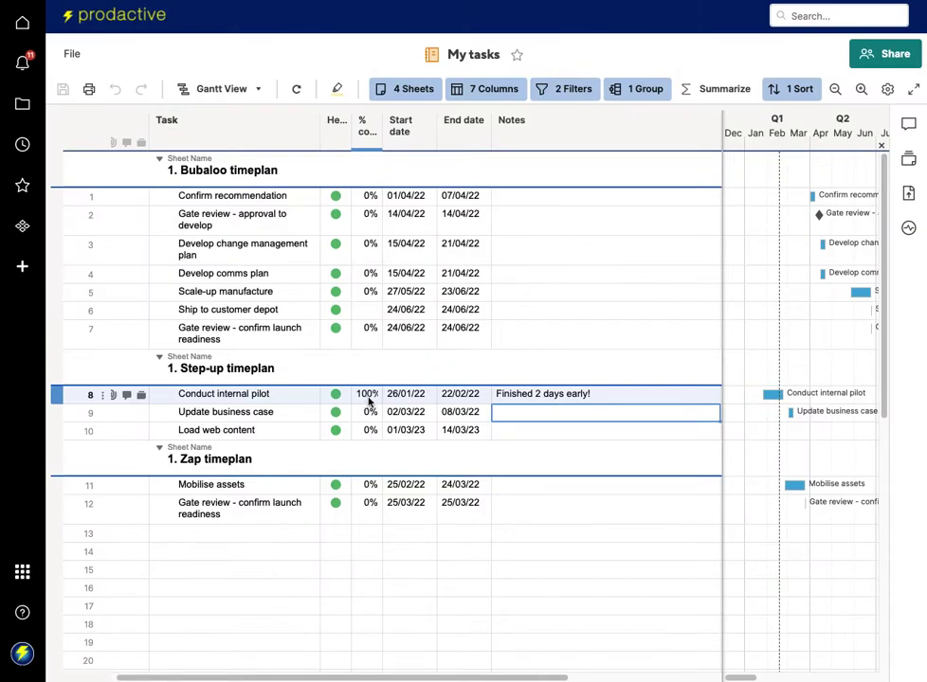
Open the Step-up timeplan source sheet from the Conduct internal pilot row and check its progress and notes there.
scroll(377, 398, right, 5)
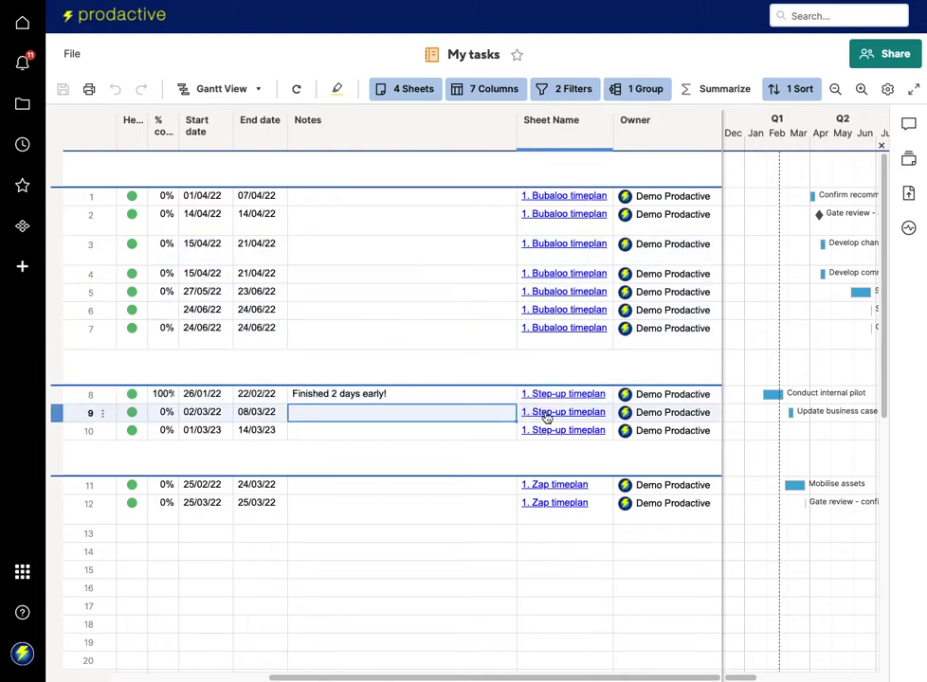
click(560, 396)
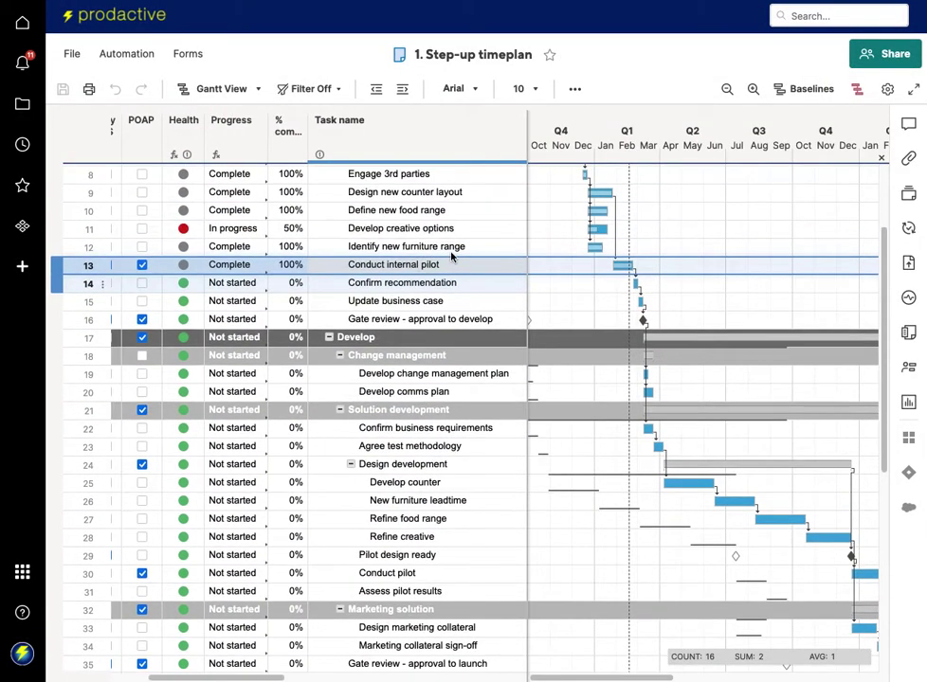
scroll(249, 273, right, 5)
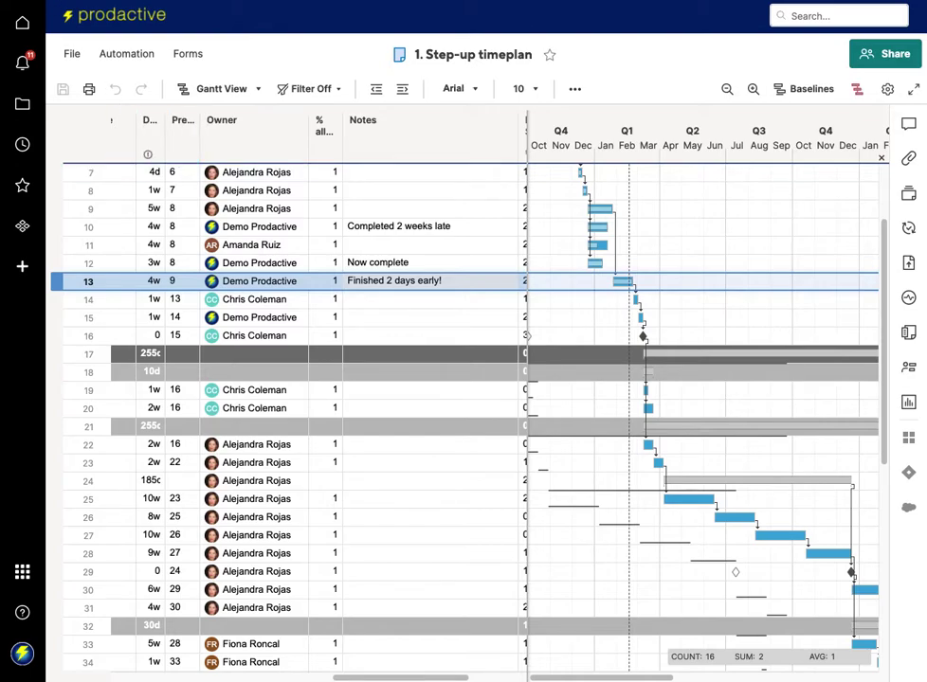
Return to the My tasks report, dismiss the error message, and check the tasks listed under the Step-up timeplan.
click(19, 3)
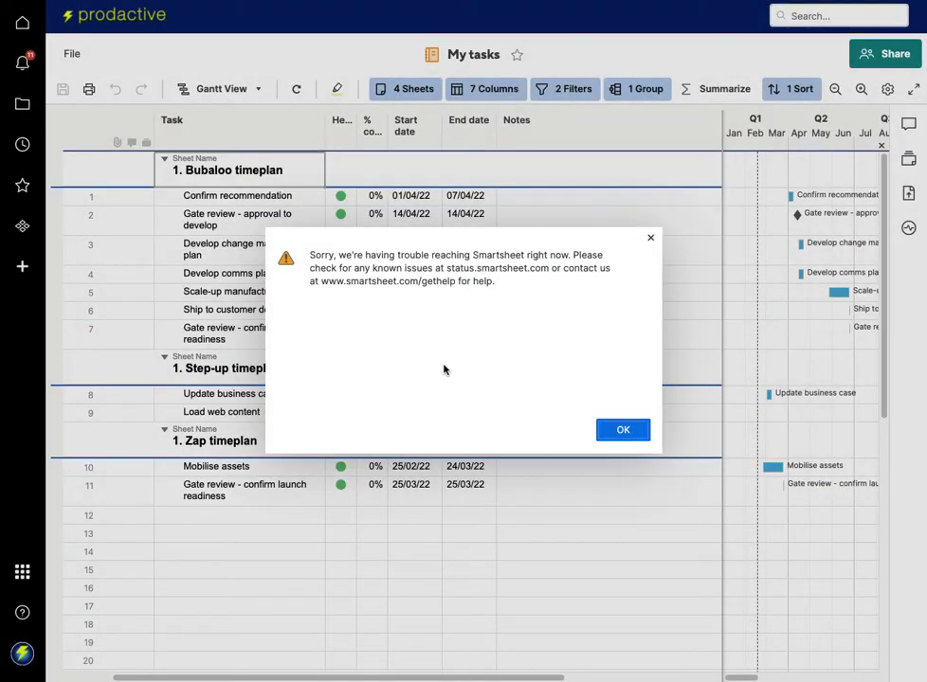
click(631, 431)
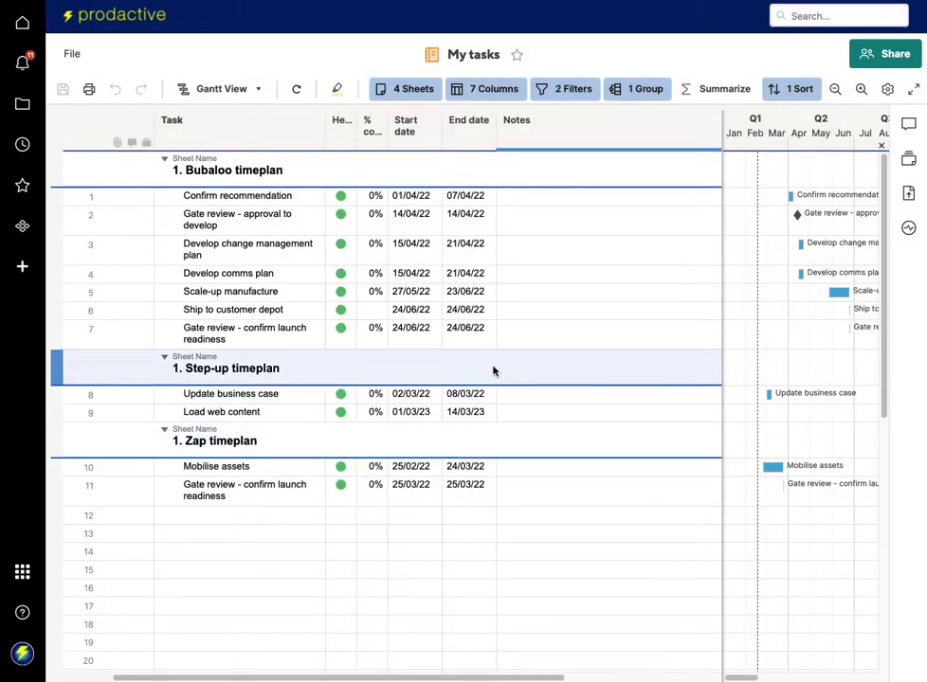
scroll(419, 401, down, 1)
scroll(420, 401, right, 1)
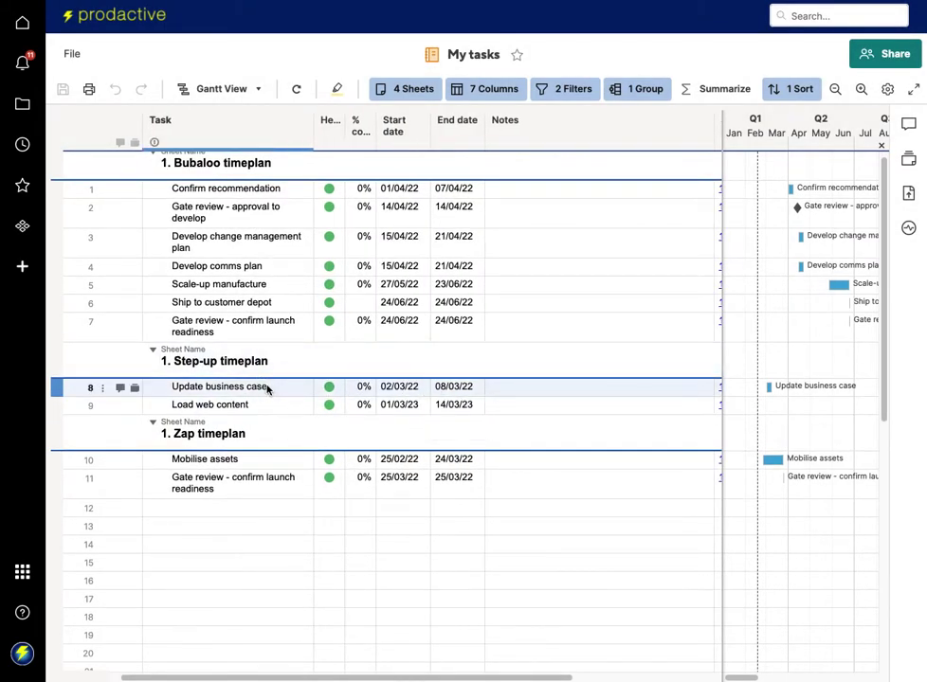
Inspect the My tasks report's filter criteria for Owner and % complete, including the value selected for Owner.
click(572, 90)
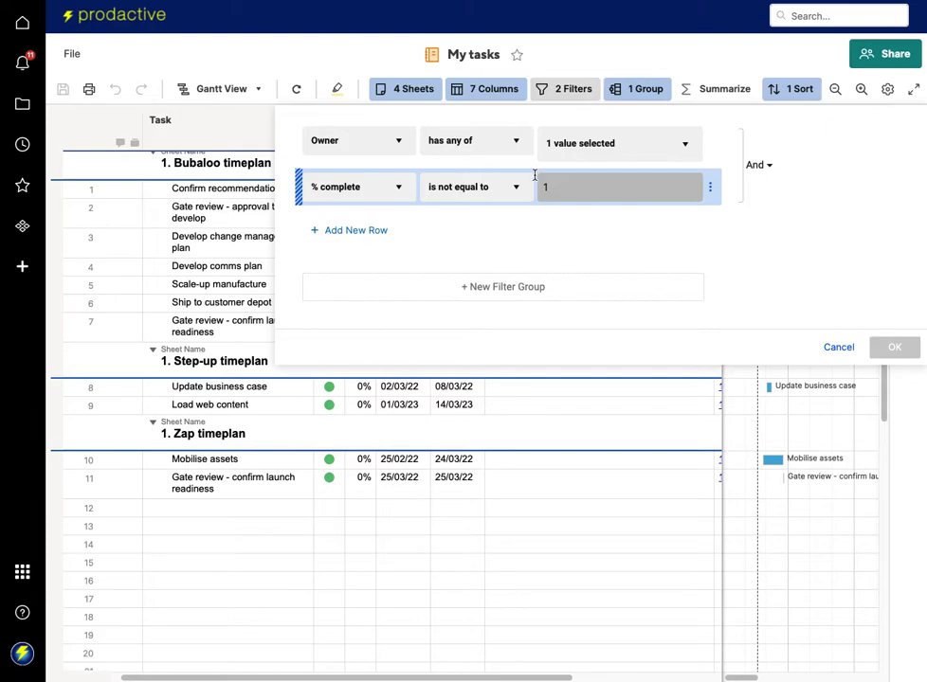
click(359, 151)
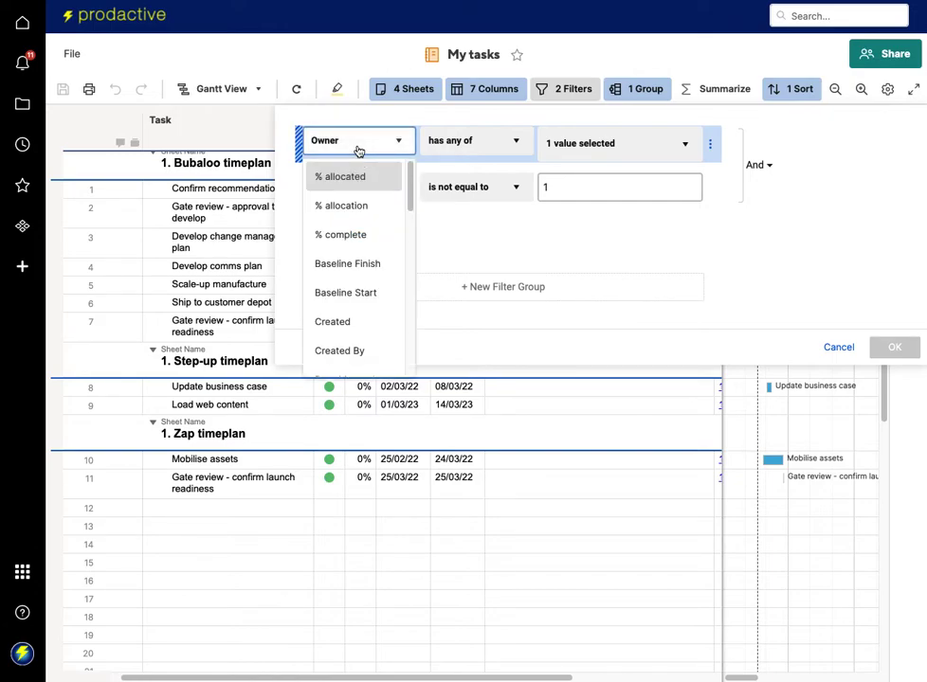
click(592, 147)
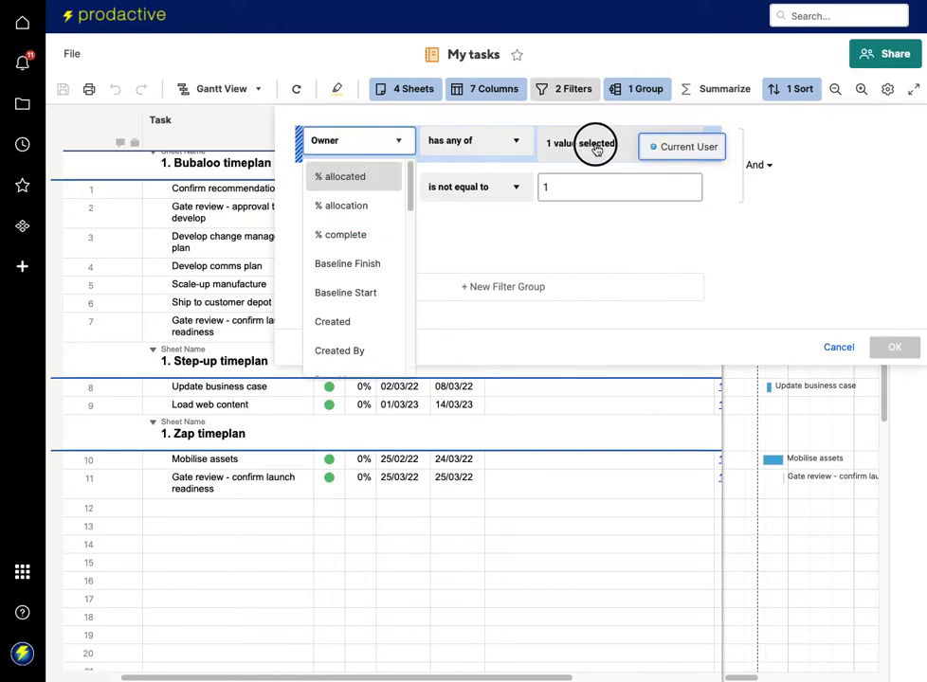
click(591, 150)
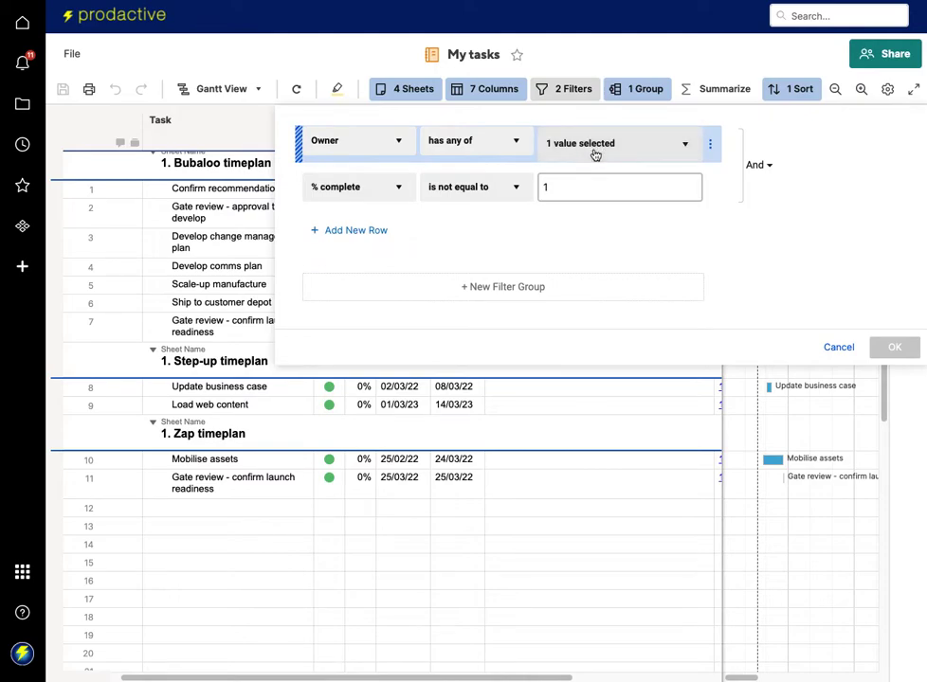
Review the people and the Current User option available in the Owner filter, and leave the filter criteria without changes.
click(684, 147)
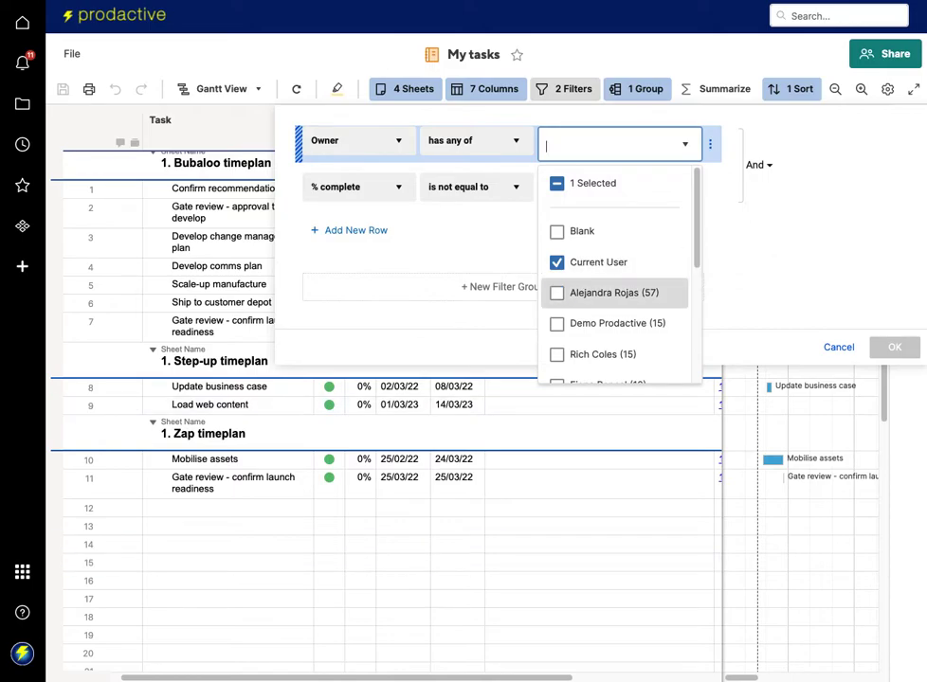
key(Escape)
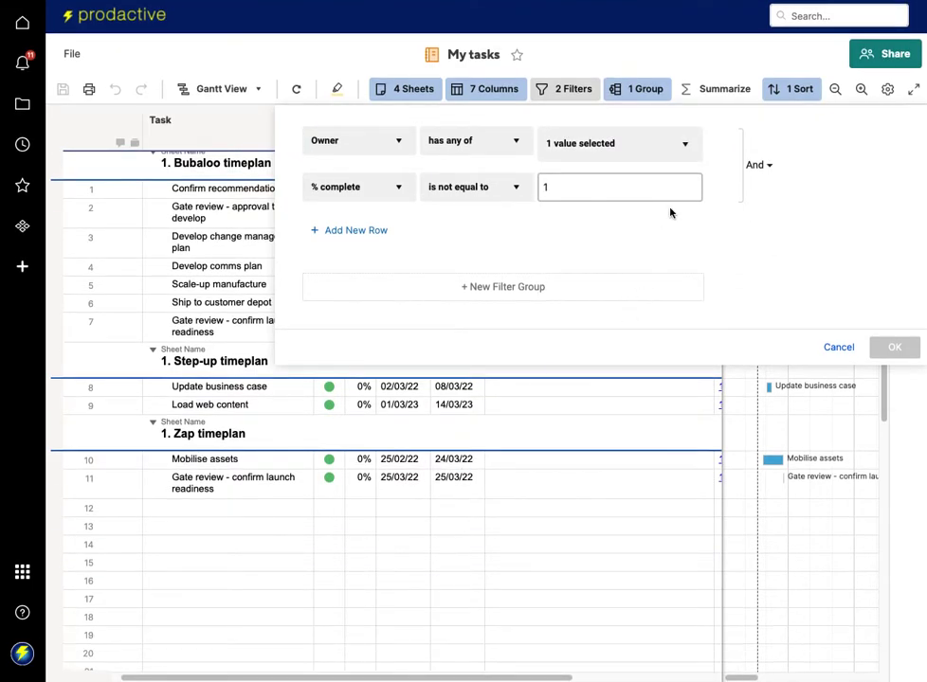
click(685, 146)
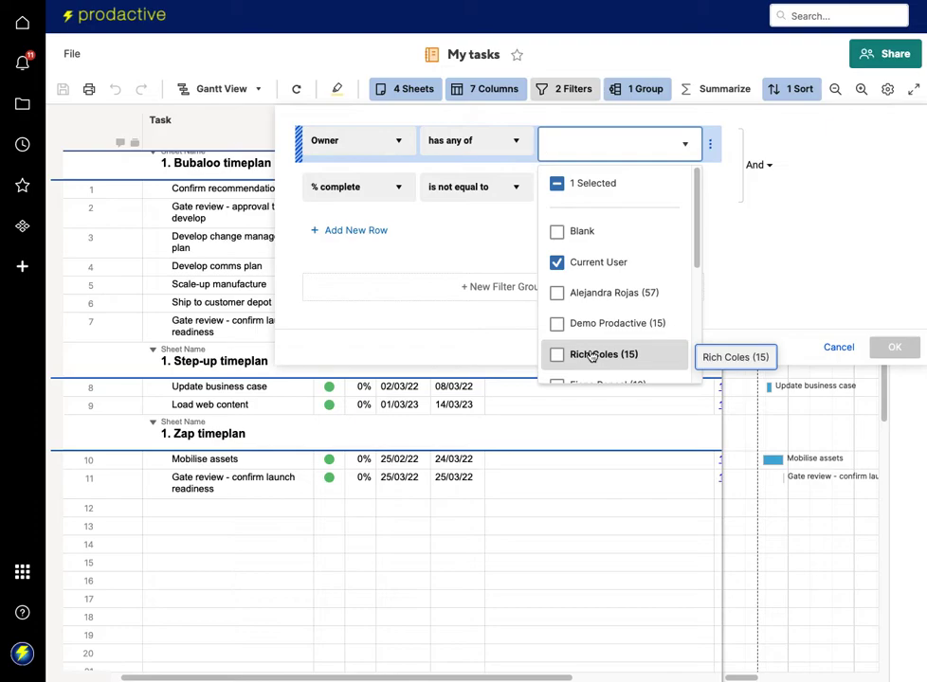
click(784, 293)
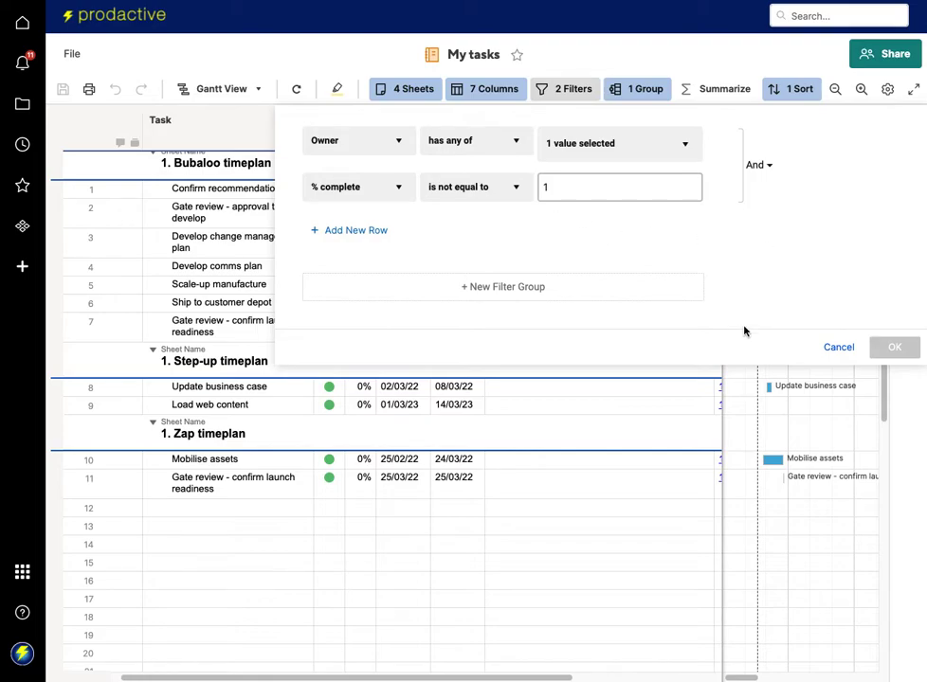
click(834, 352)
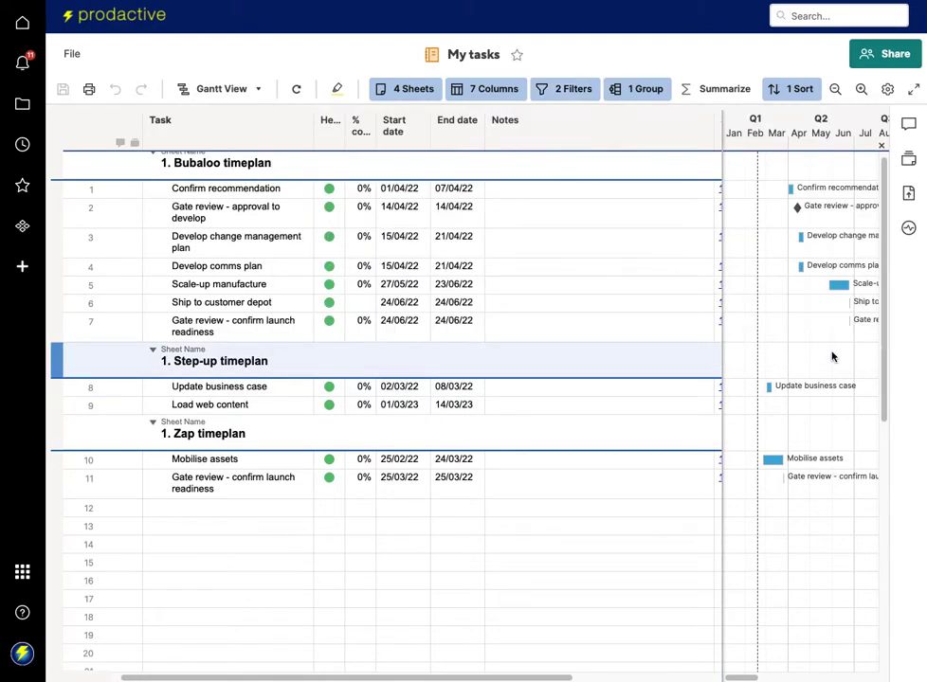
Check which source sheets feed the My tasks report, and go back to the Demo folder without changing them.
click(411, 92)
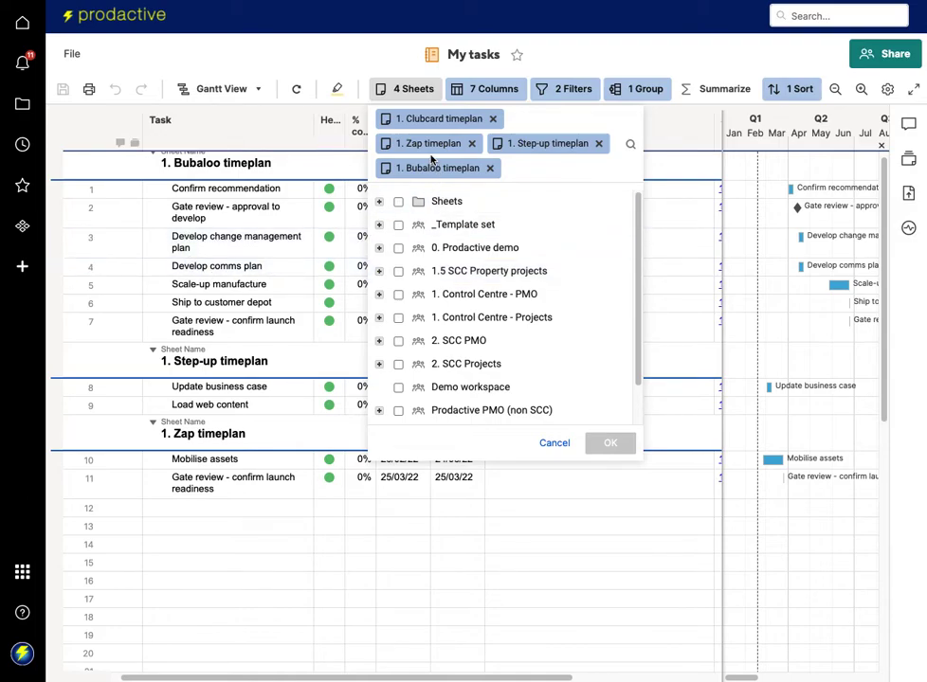
scroll(296, 259, up, 1)
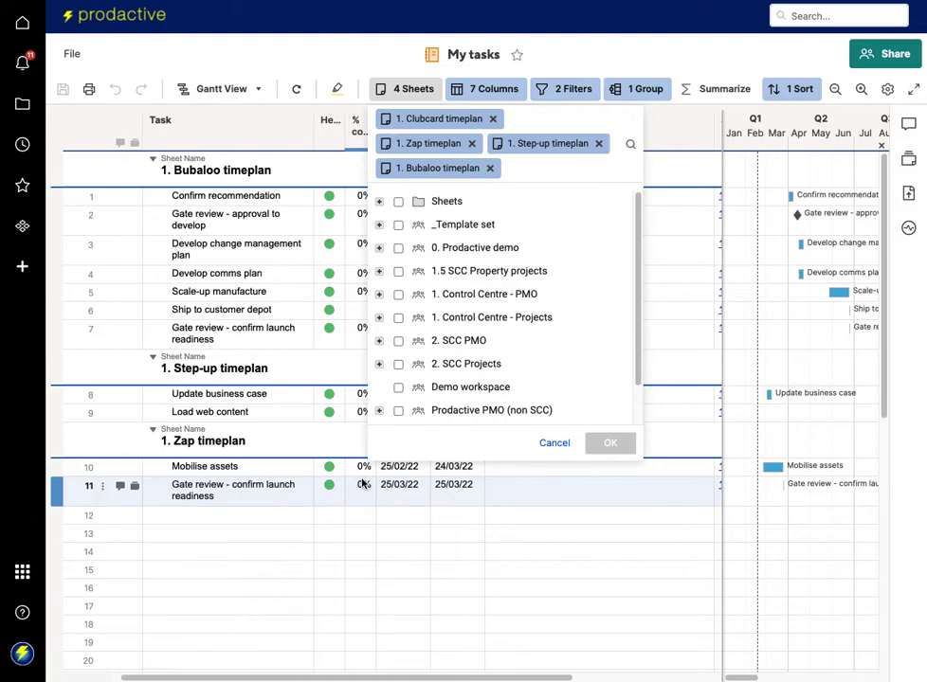
click(554, 444)
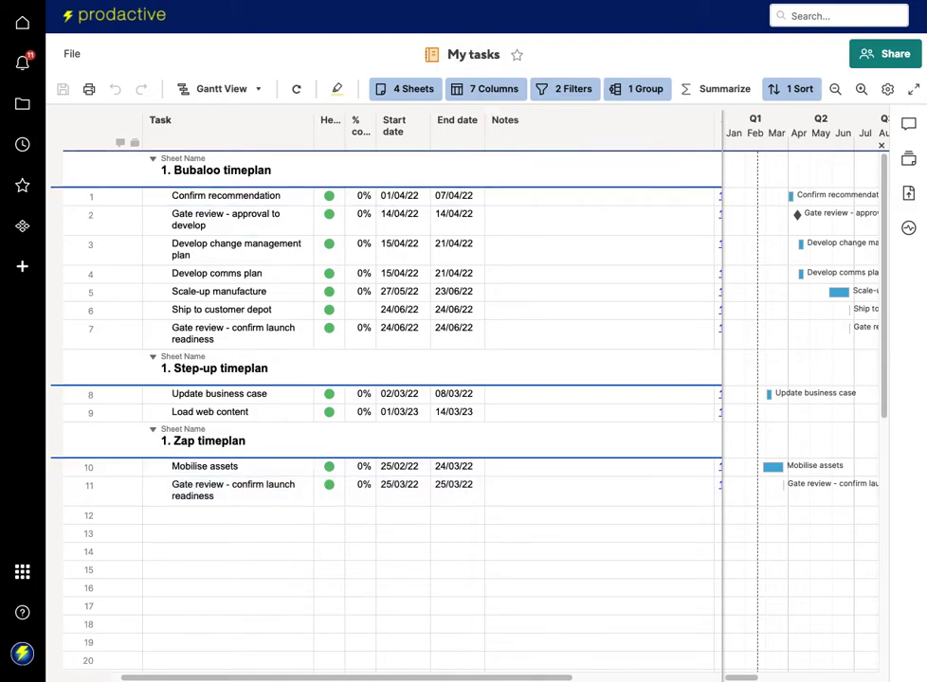
key(alt+Left)
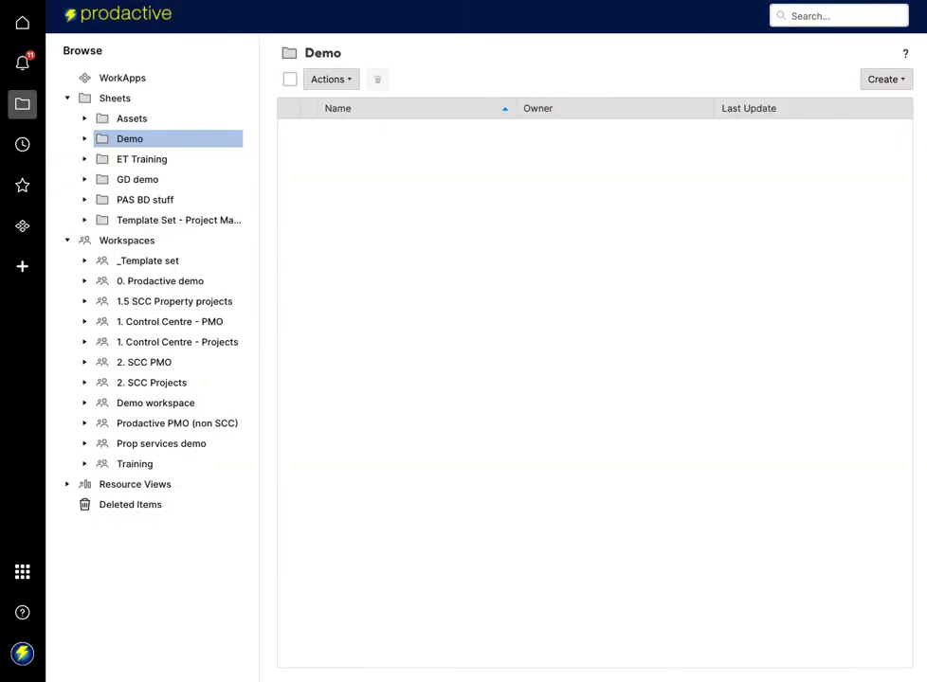
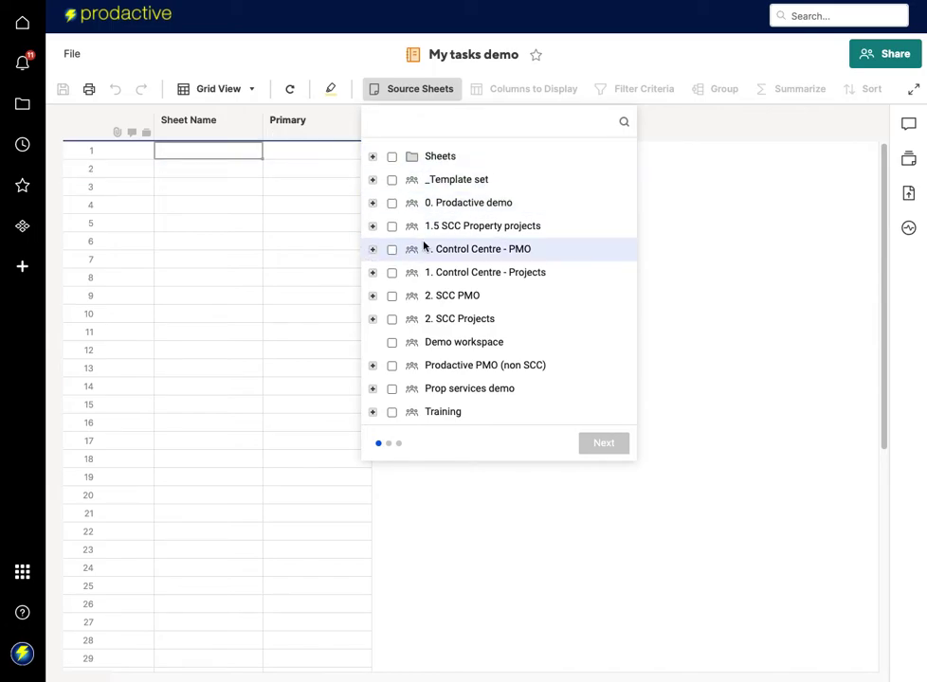
Select 1. Bubaloo timeplan as a source sheet for My tasks demo, from 0. Prodactive demo > Project Management > Projects > Bubaloo.
click(372, 205)
scroll(420, 347, down, 5)
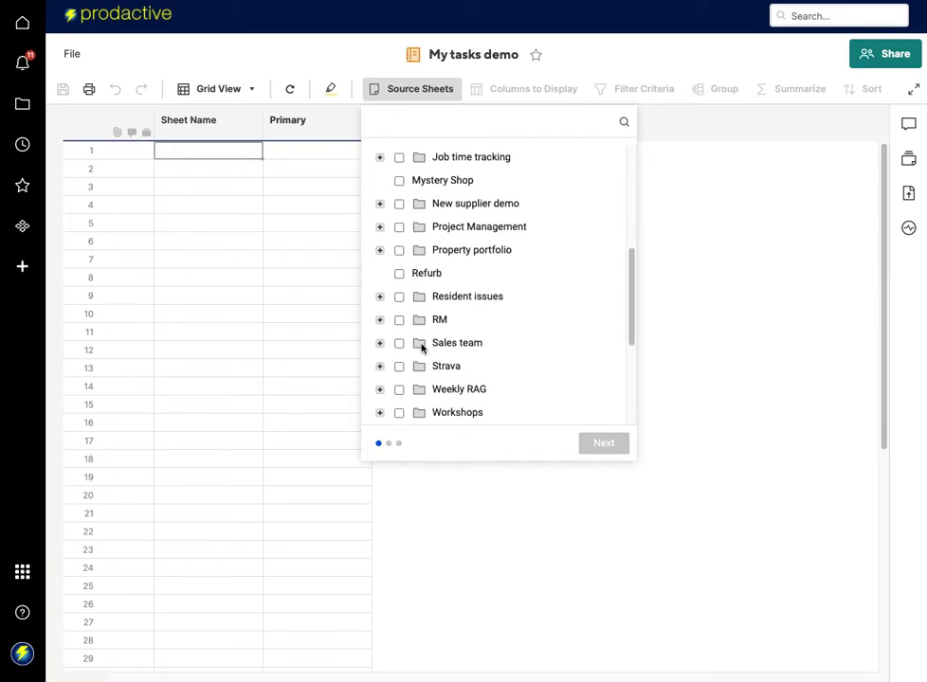
scroll(420, 343, down, 2)
scroll(420, 329, up, 2)
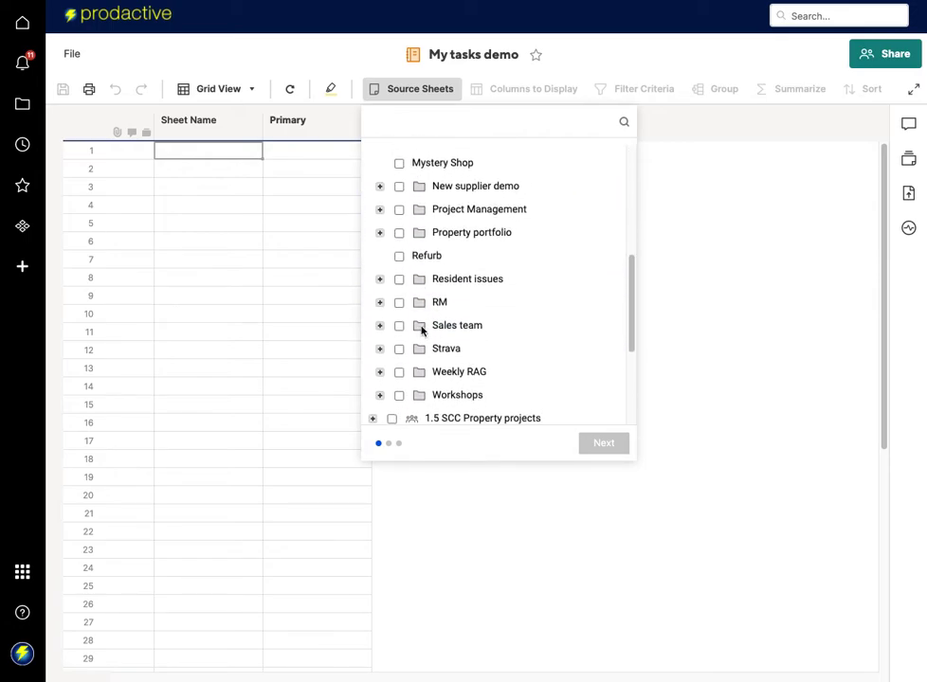
click(382, 219)
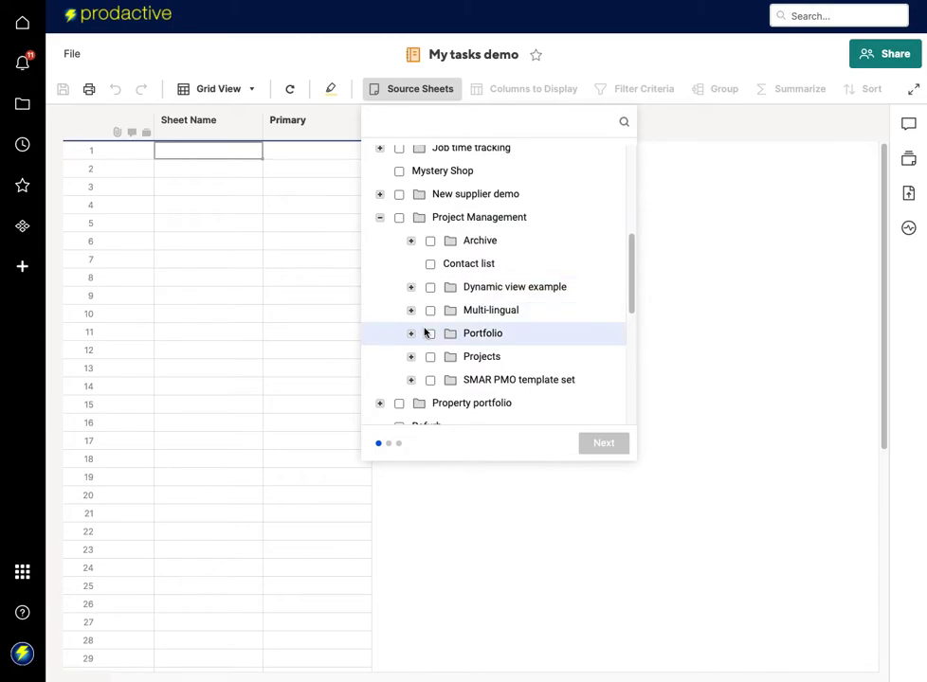
click(411, 357)
scroll(453, 355, down, 2)
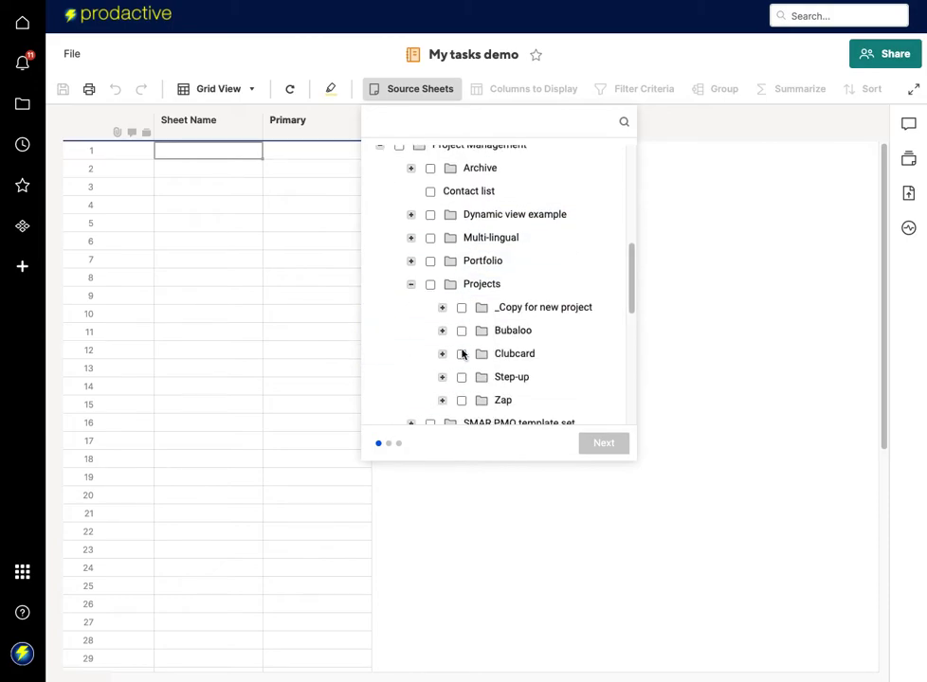
click(442, 325)
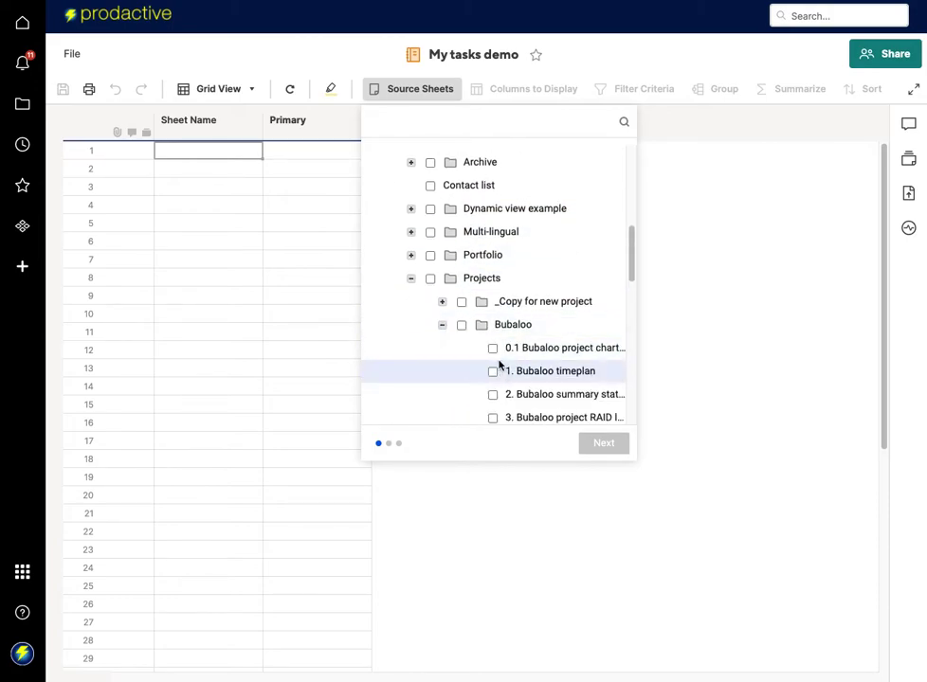
scroll(493, 359, down, 1)
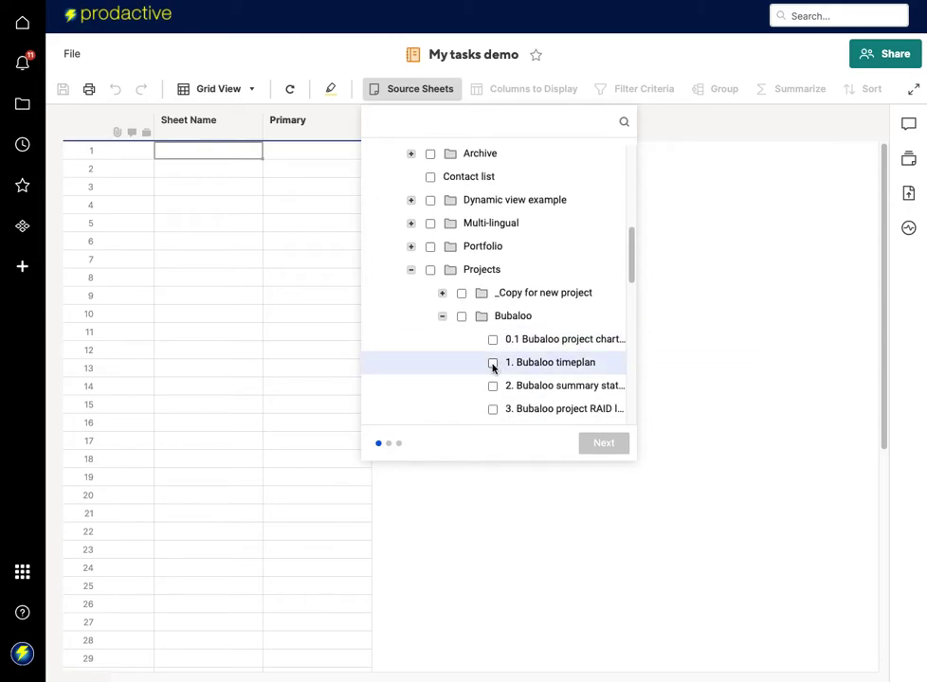
click(492, 364)
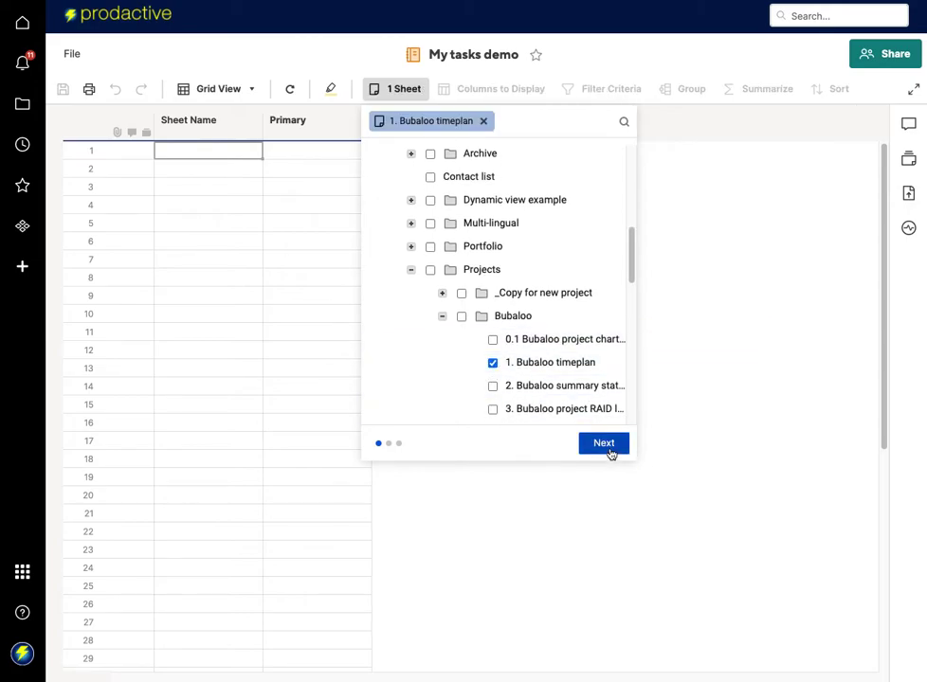
Add 1. Clubcard timeplan from the Clubcard project folder to the report's source sheets.
scroll(553, 377, down, 5)
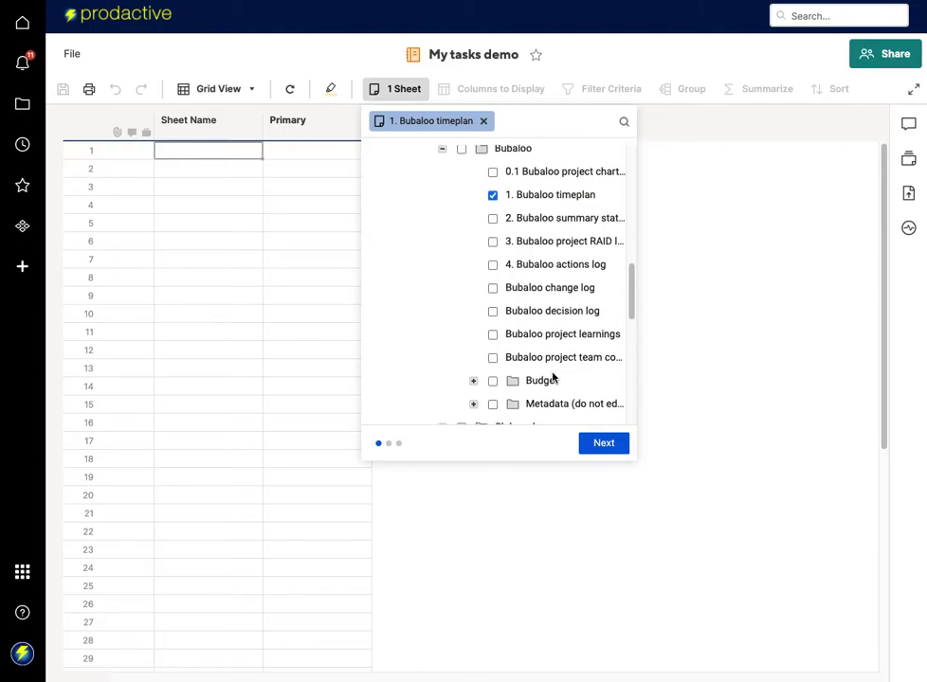
scroll(554, 377, up, 3)
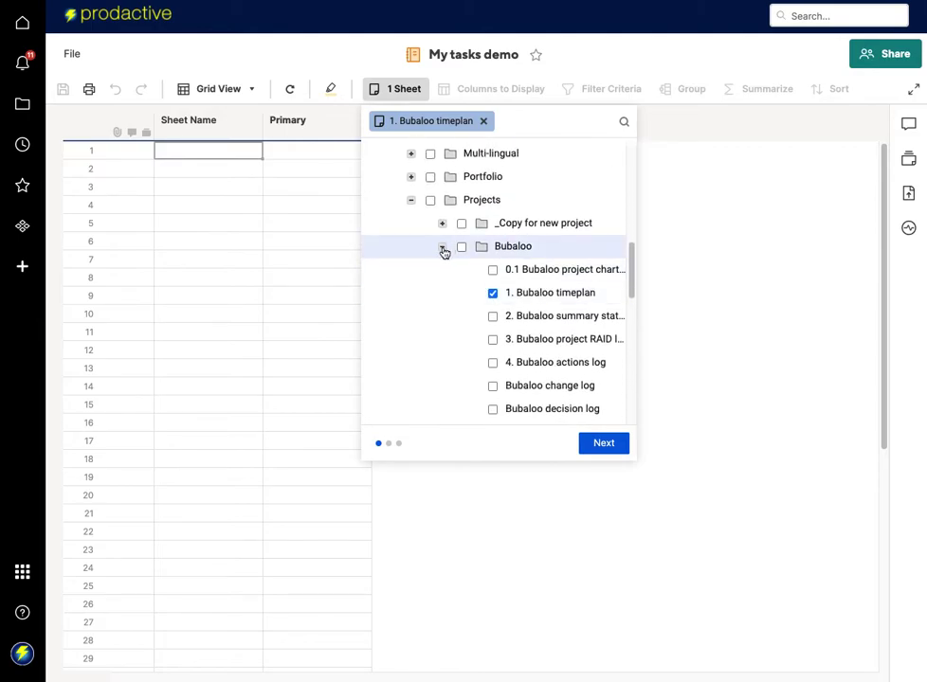
click(442, 248)
click(442, 270)
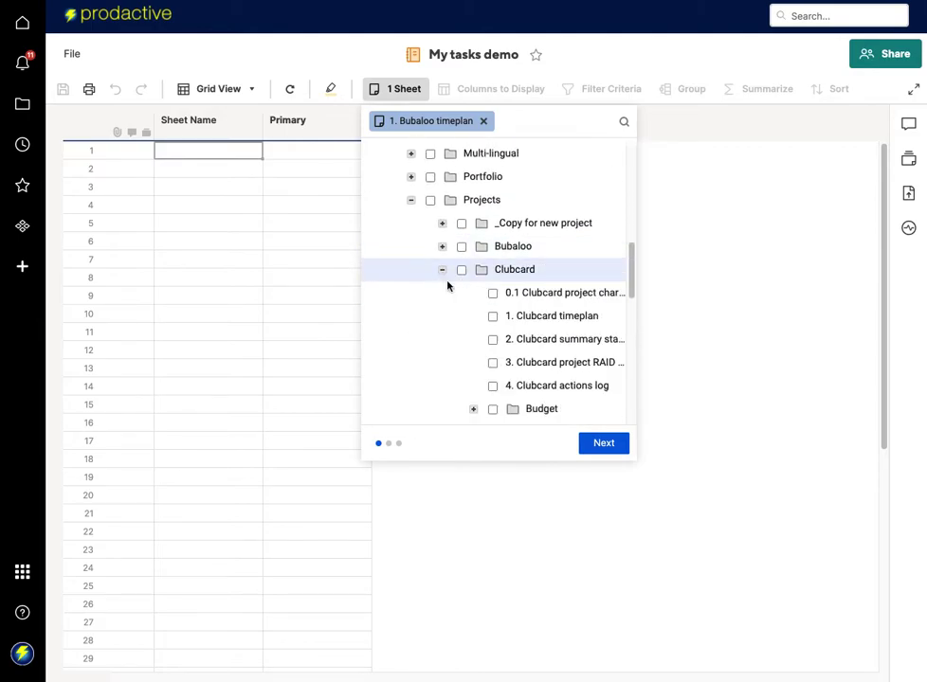
click(493, 316)
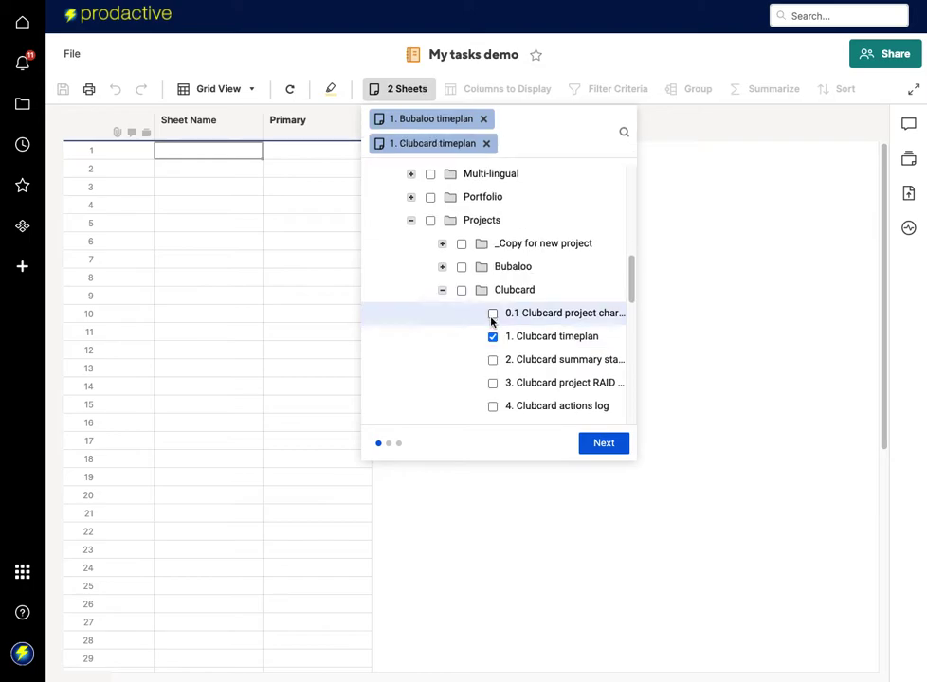
Add 1. Step-up timeplan from the Step-up project folder to the report's source sheets.
click(443, 291)
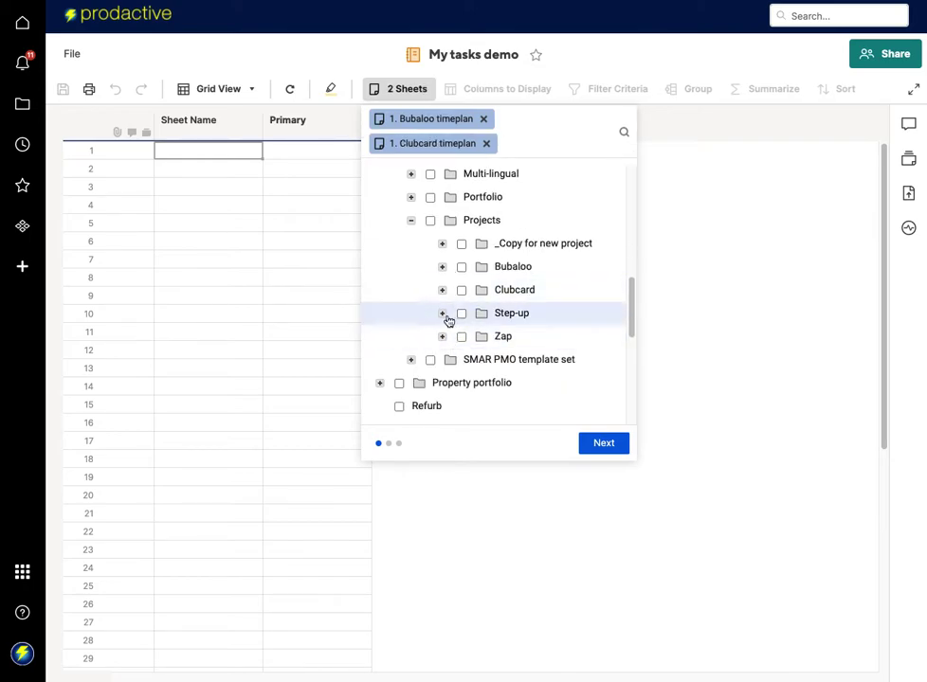
click(446, 317)
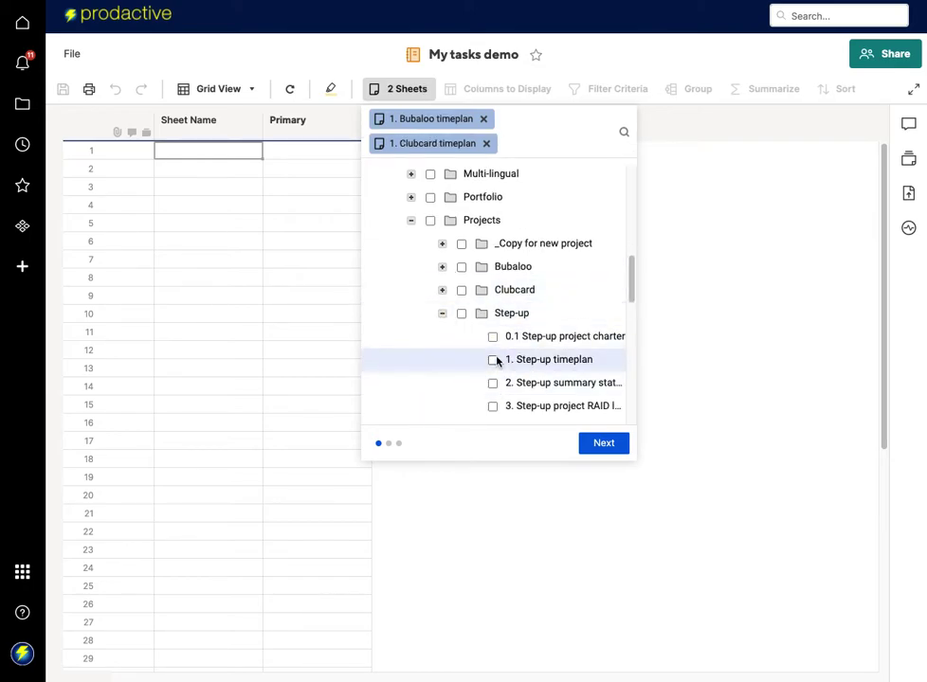
scroll(495, 370, down, 1)
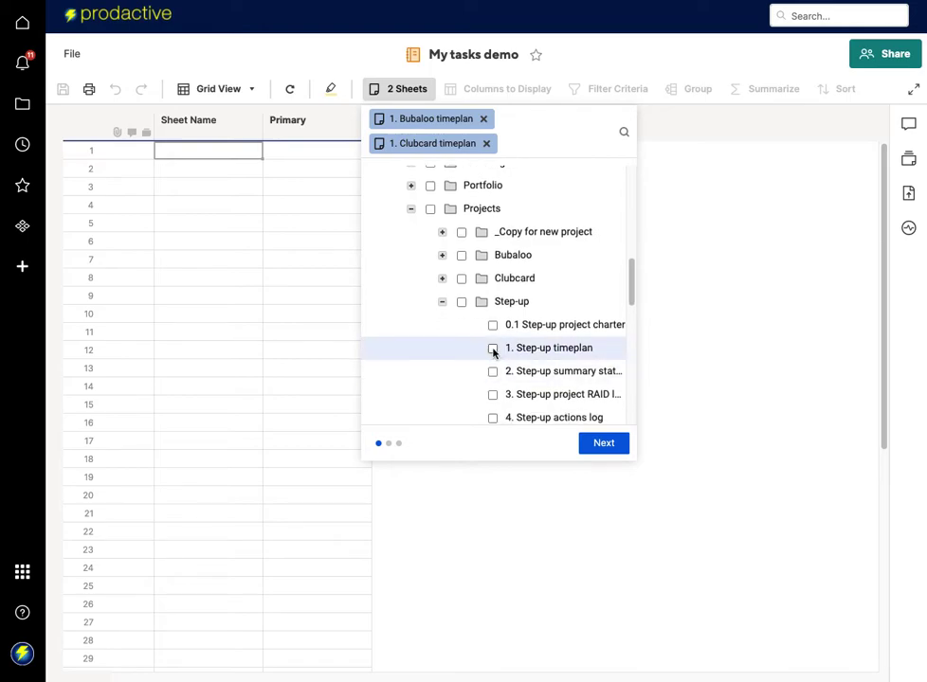
click(492, 350)
Add 1. Zap timeplan from the Zap project folder as a source sheet and proceed to the report's column selection.
click(441, 326)
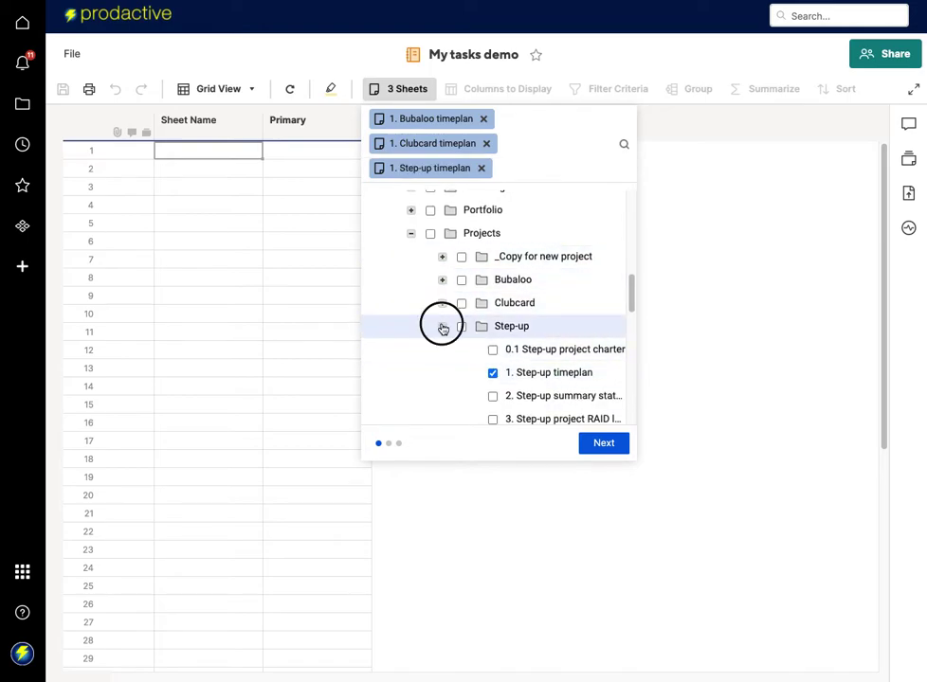
click(441, 350)
scroll(494, 393, down, 1)
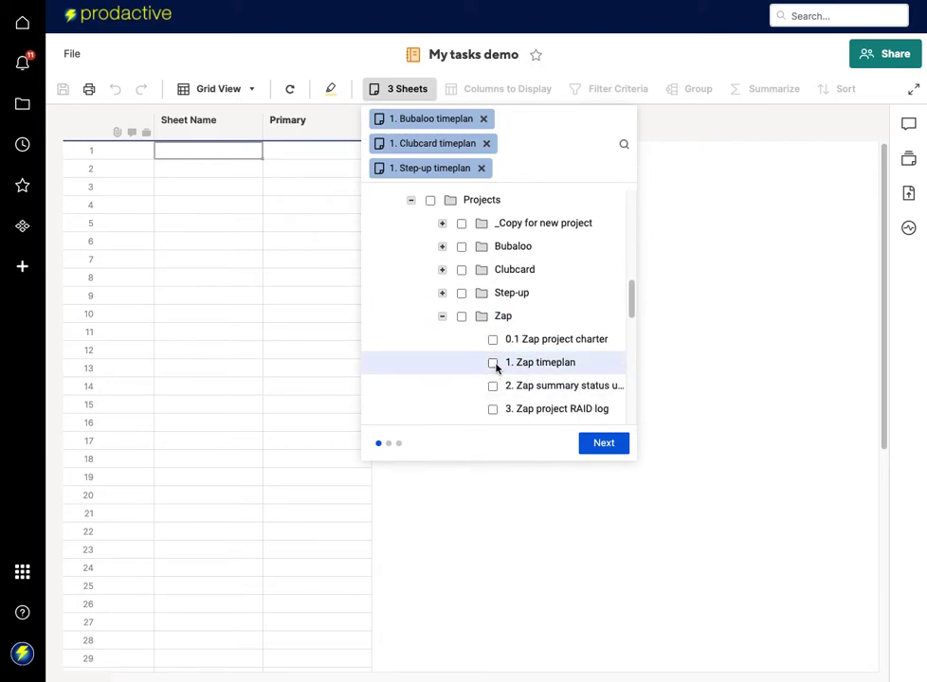
click(492, 364)
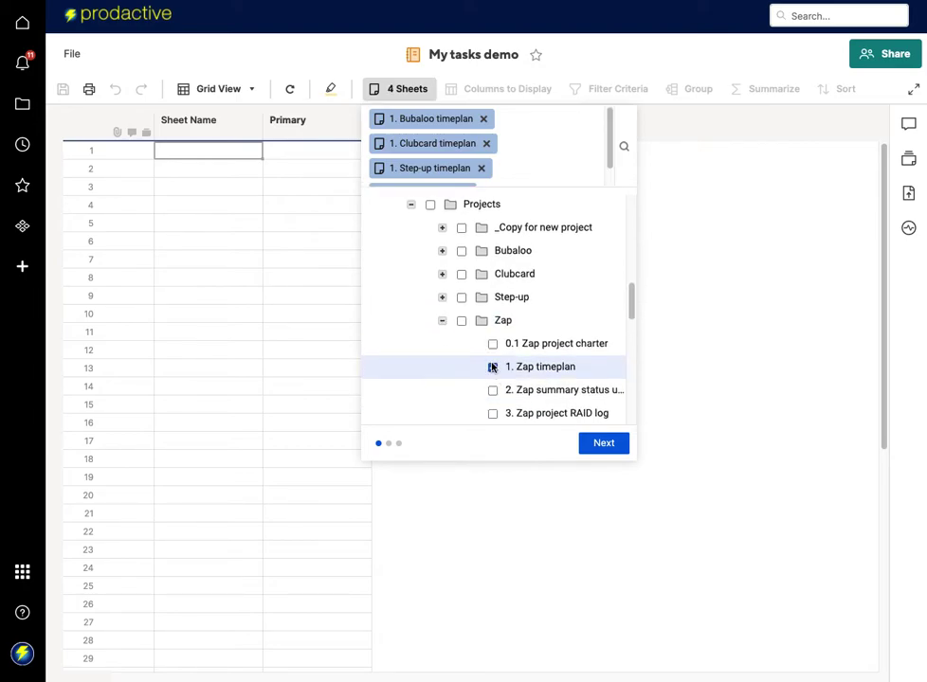
click(601, 445)
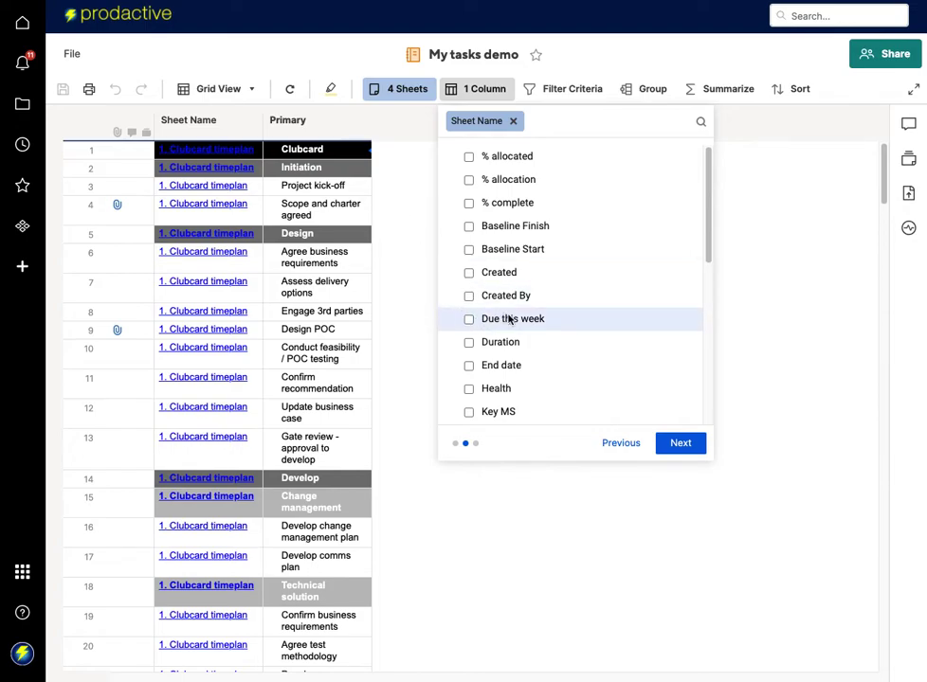
Add the Start date column to the My tasks demo report.
mouse_move(511, 323)
scroll(509, 322, down, 5)
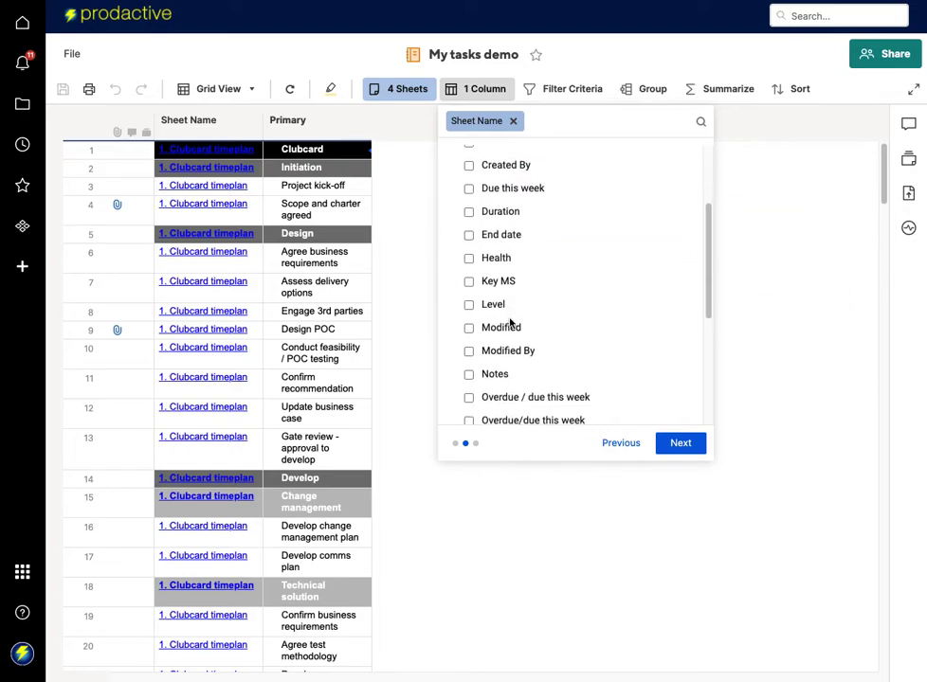
scroll(509, 323, down, 4)
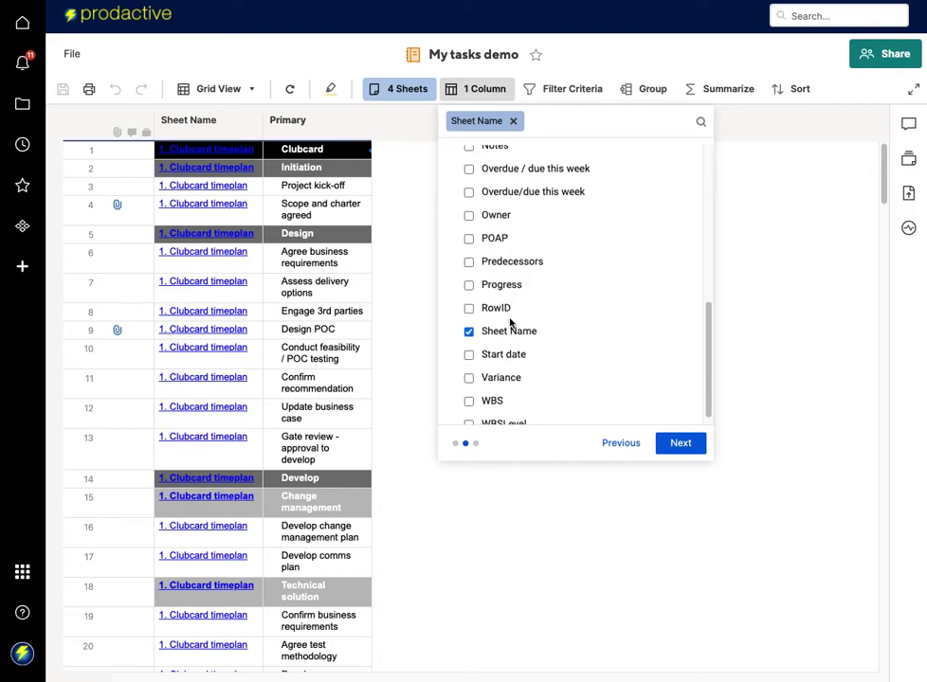
click(469, 355)
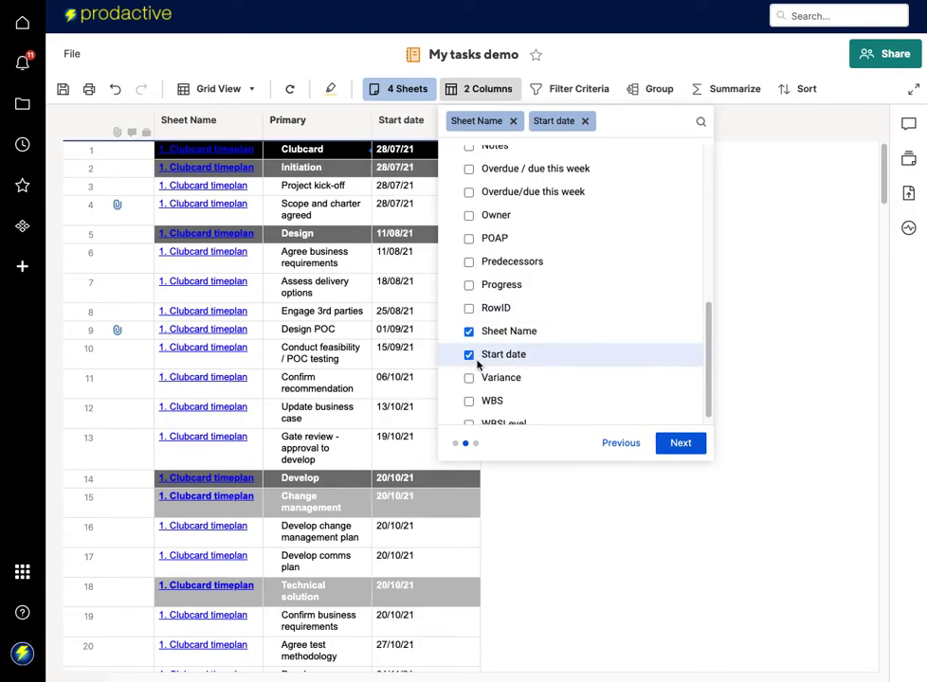
Include the % complete, End date and Health columns in the My tasks demo report.
scroll(476, 363, down, 1)
scroll(478, 363, up, 5)
scroll(478, 362, up, 3)
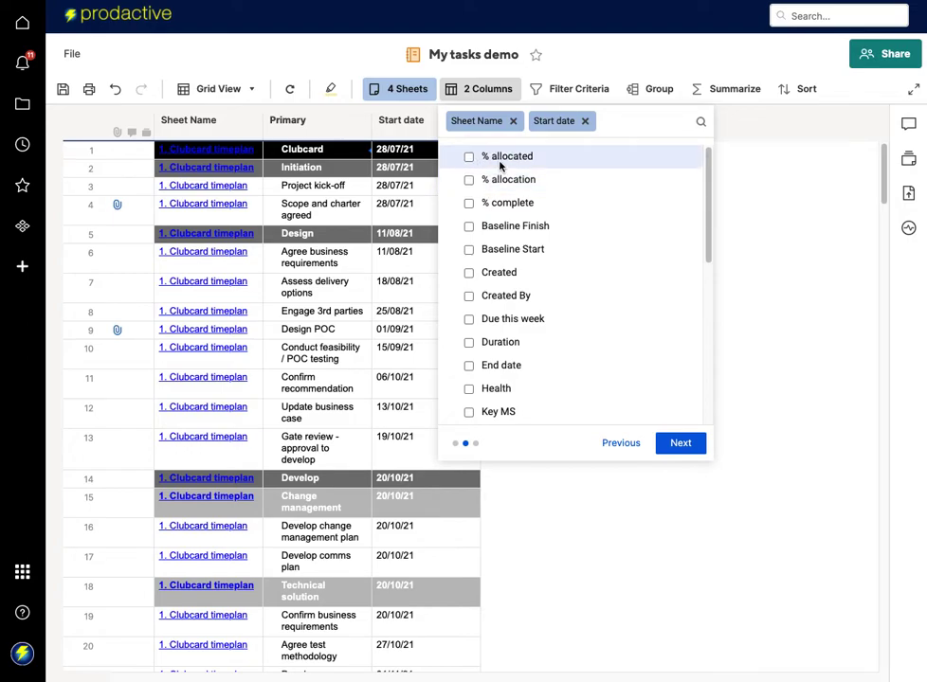
click(468, 203)
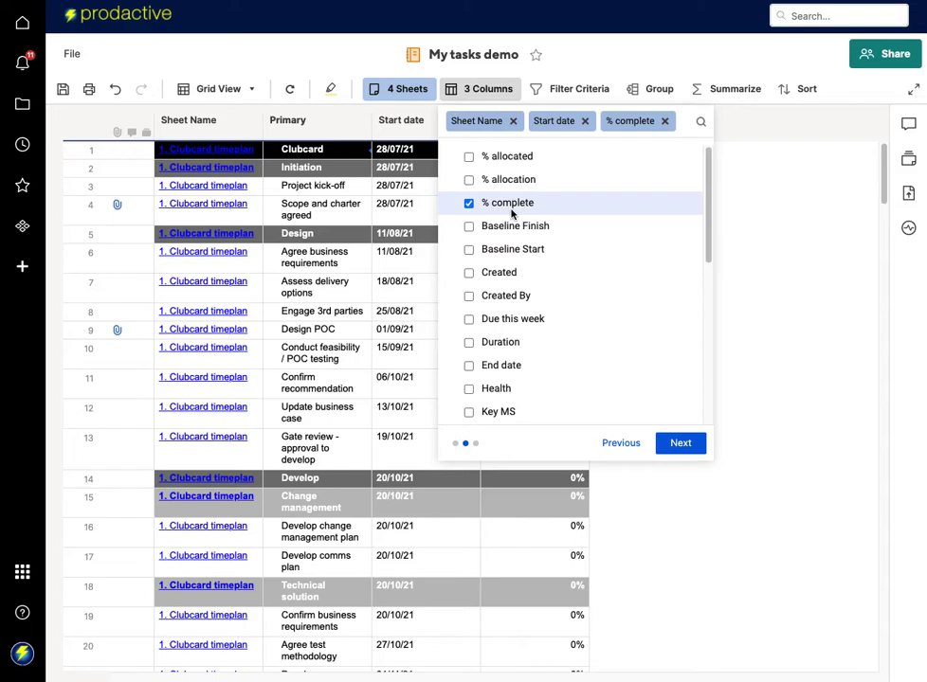
click(469, 366)
scroll(486, 377, down, 2)
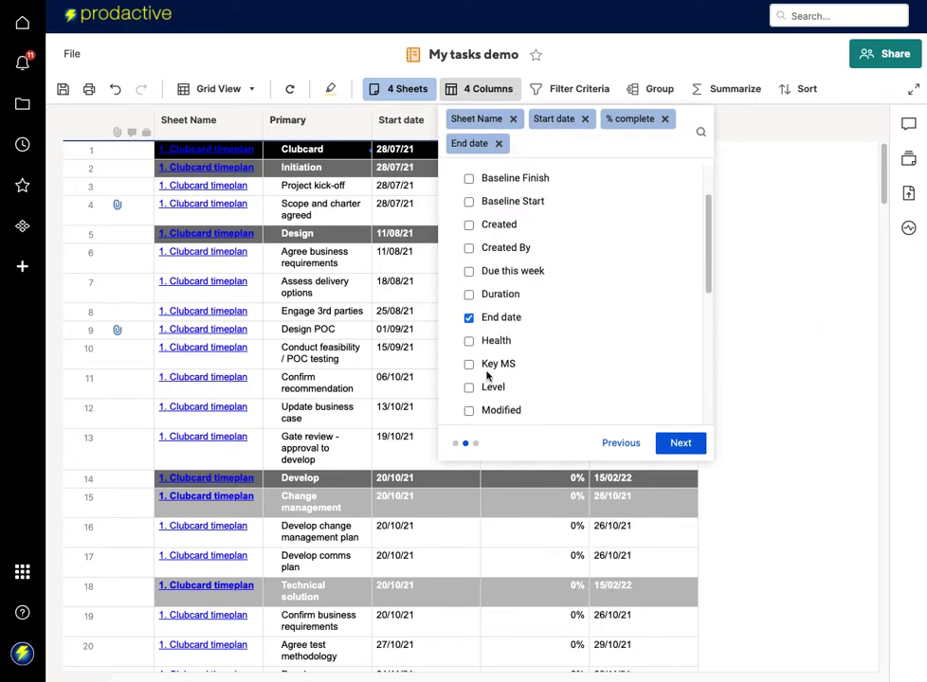
click(469, 341)
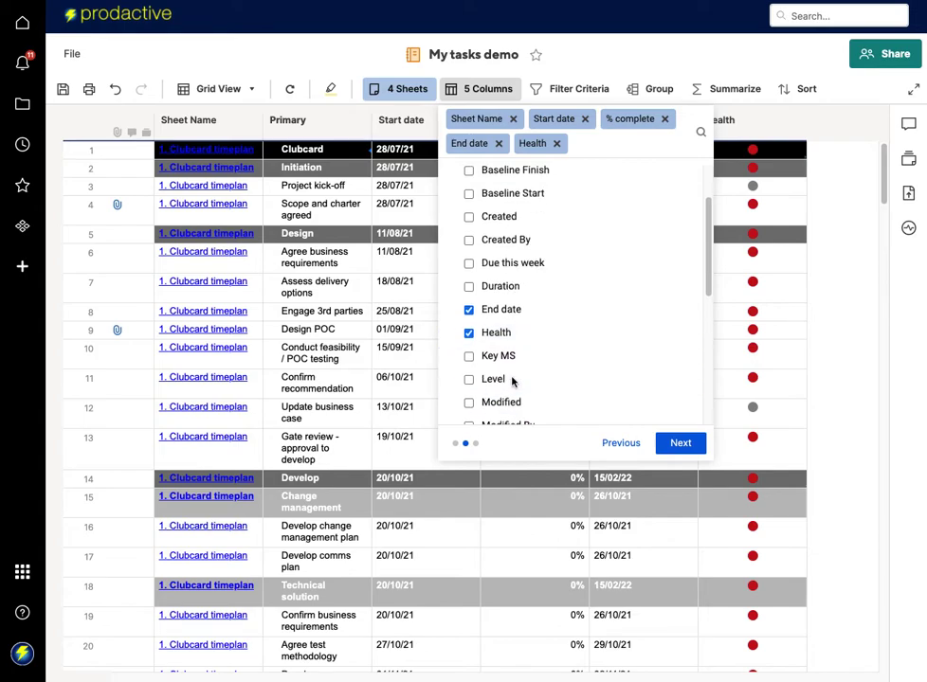
Include the Notes column in the My tasks demo report and proceed to its filter criteria.
scroll(513, 382, down, 2)
scroll(512, 381, down, 2)
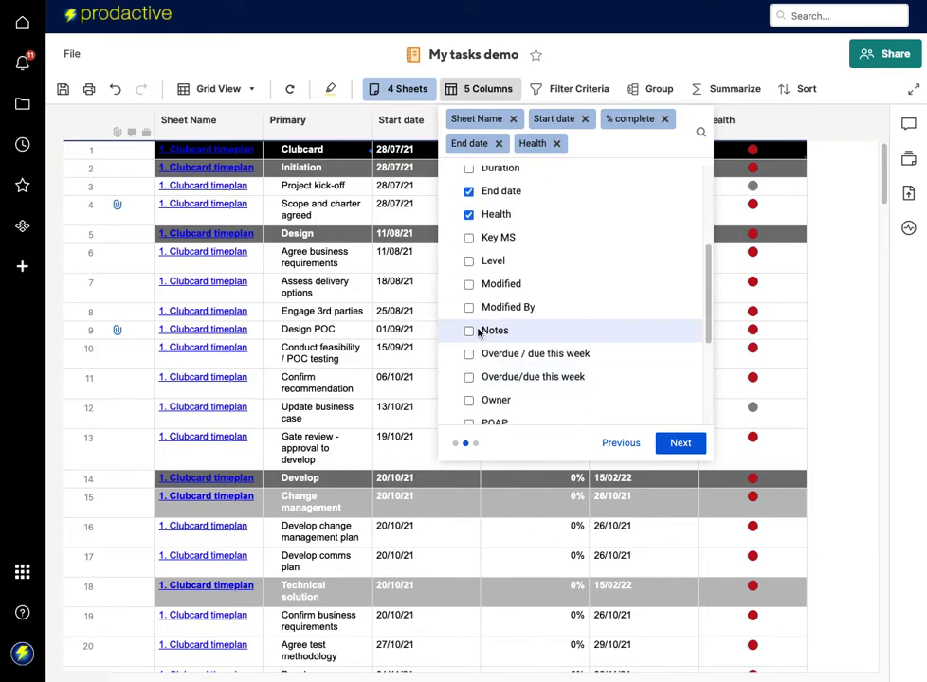
click(469, 331)
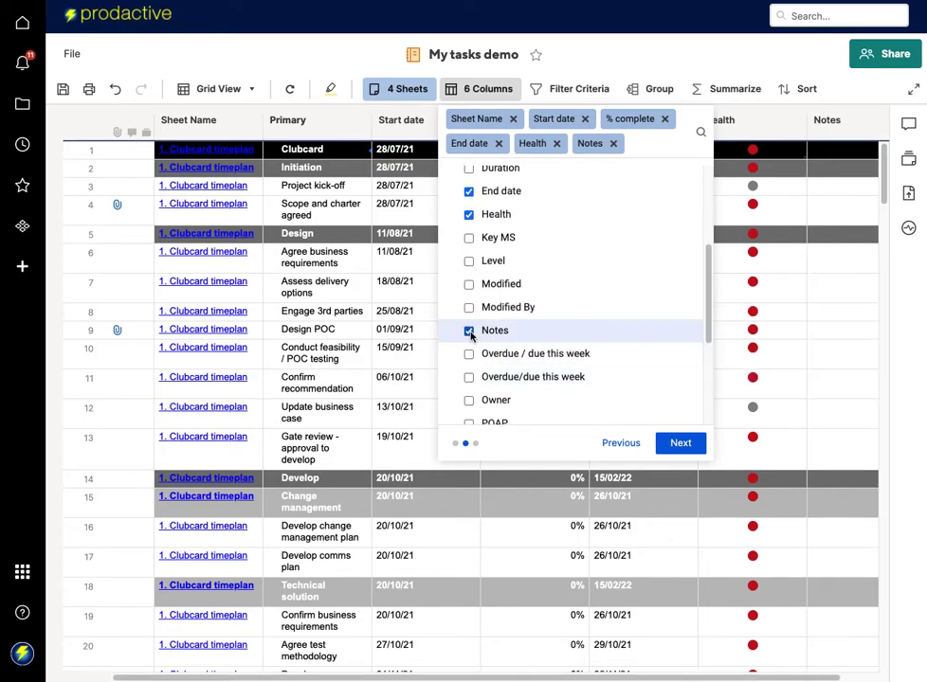
click(678, 443)
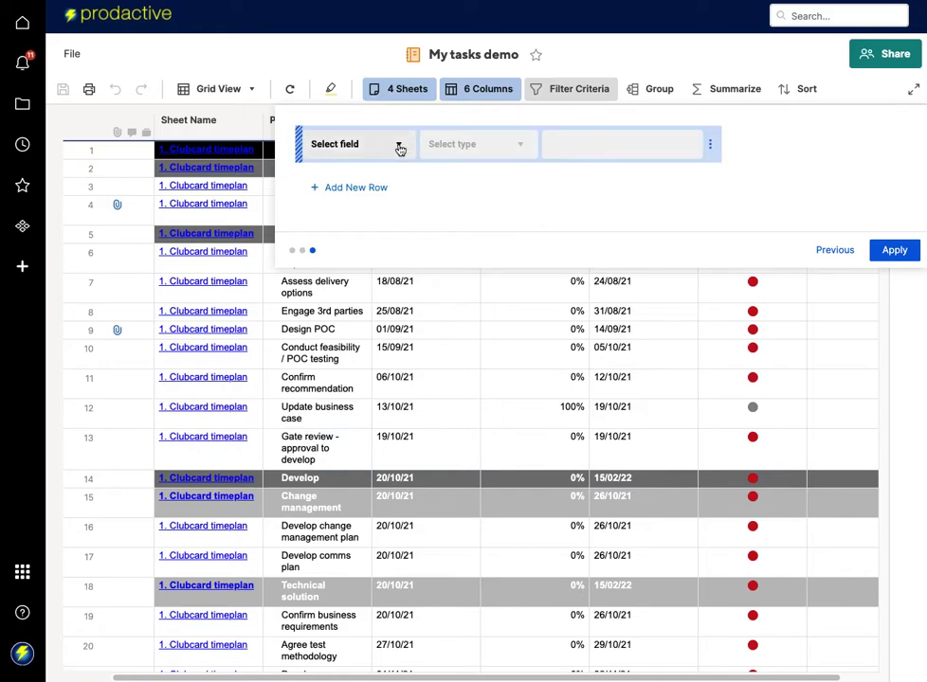
Set a report filter so that Owner has any of Current User.
click(400, 149)
scroll(352, 324, down, 2)
scroll(352, 325, down, 5)
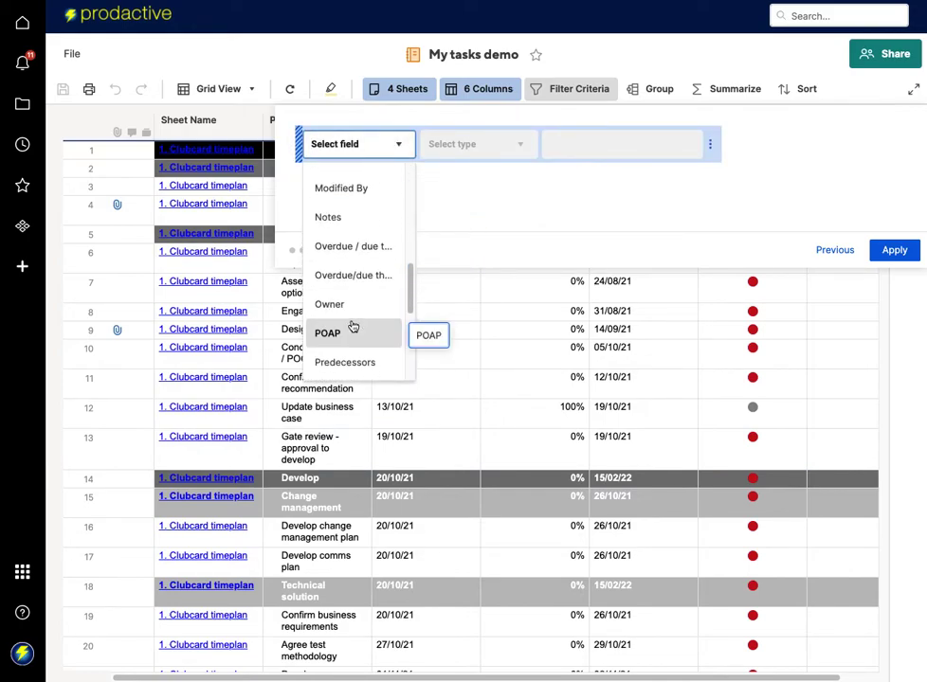
click(362, 305)
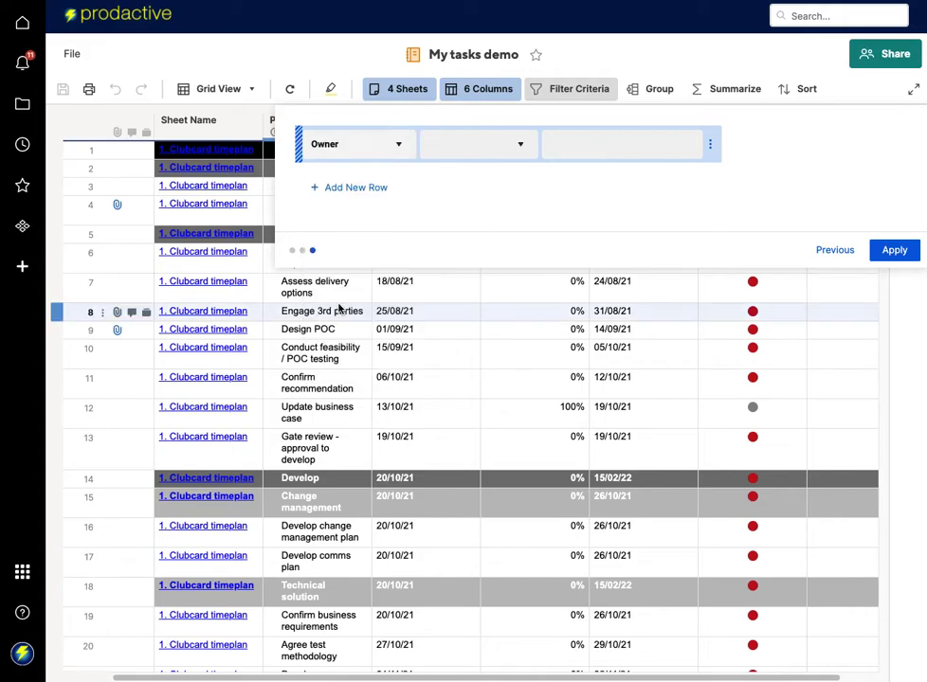
click(519, 146)
scroll(509, 302, down, 1)
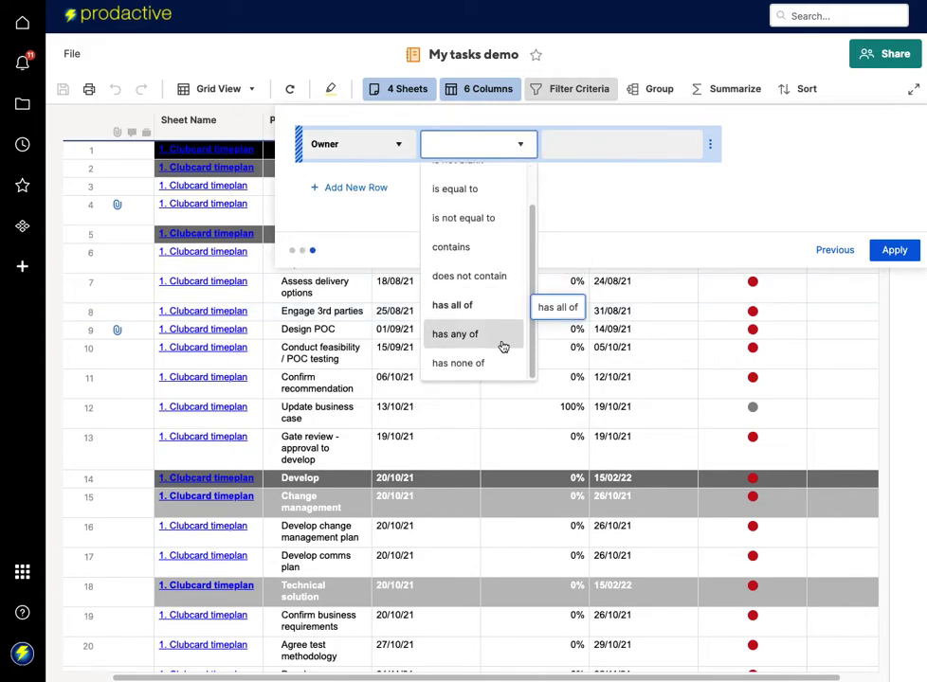
click(490, 338)
click(627, 152)
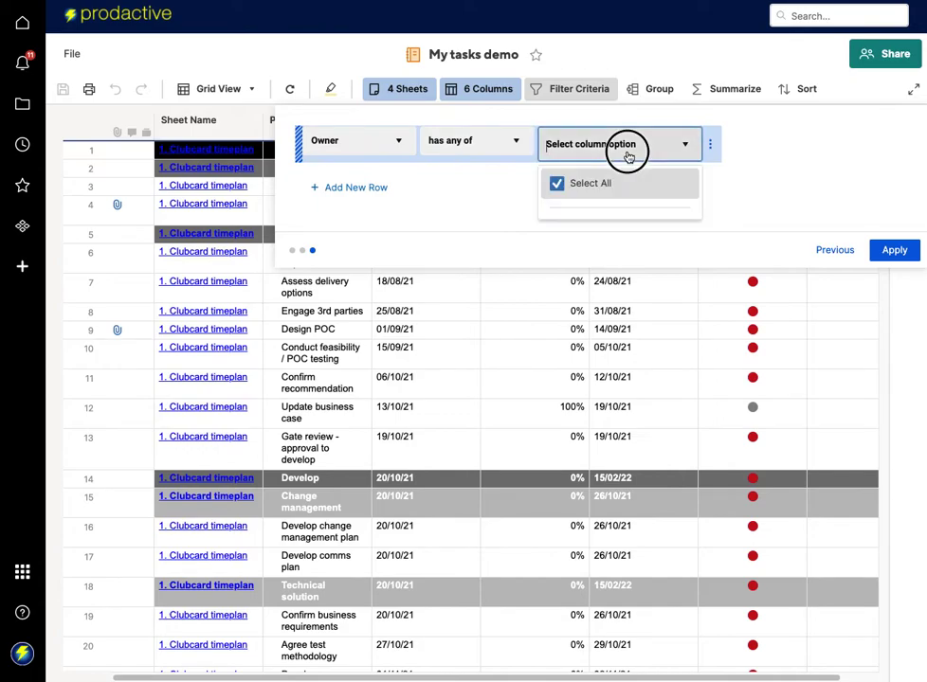
click(590, 267)
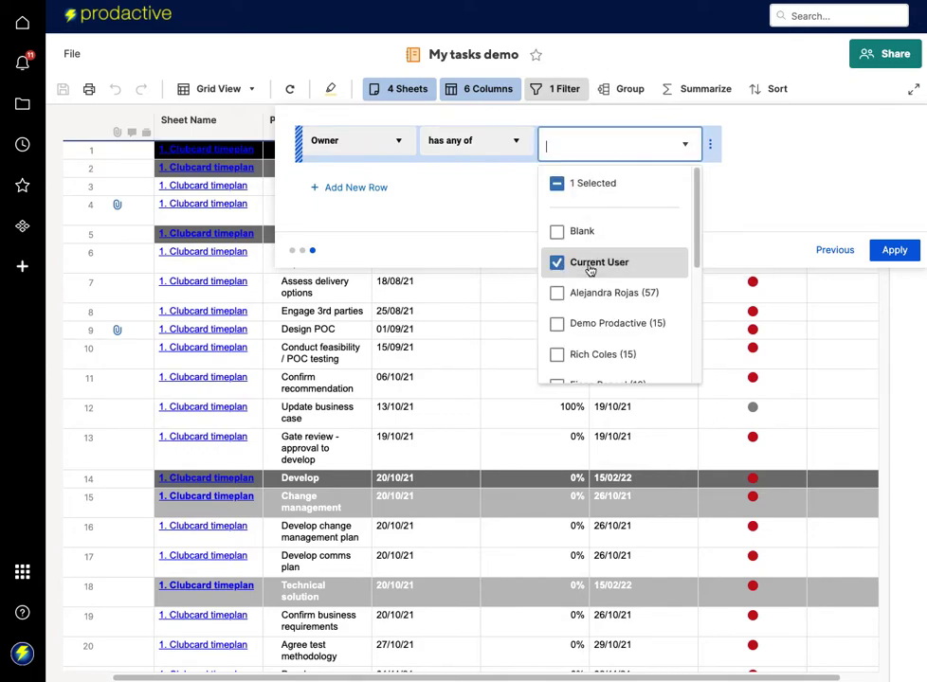
click(782, 193)
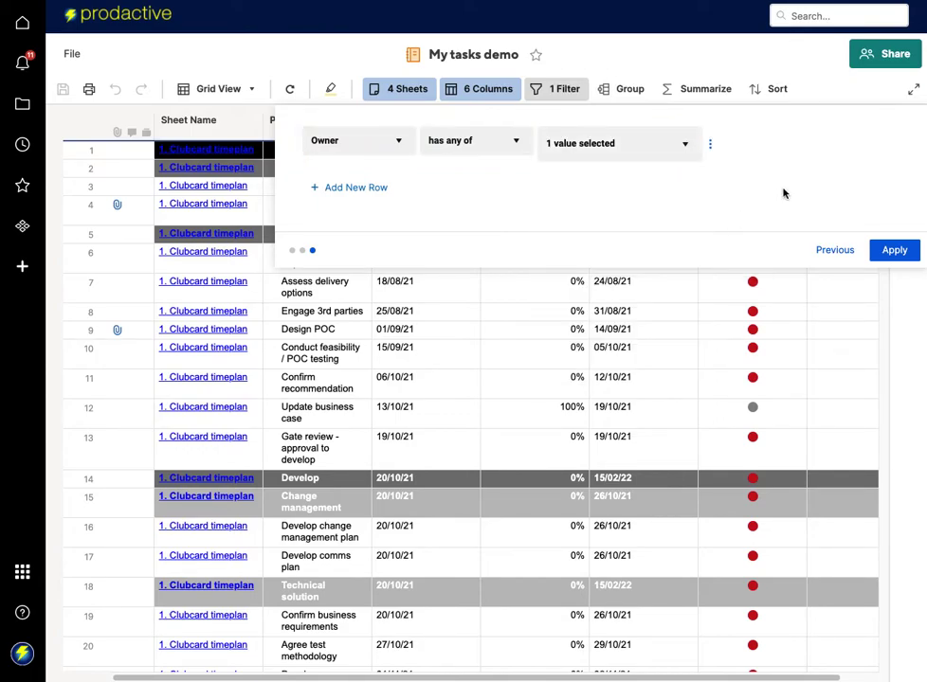
Add a second filter condition, % complete is less than 1, joined with And, and apply the filters.
click(346, 190)
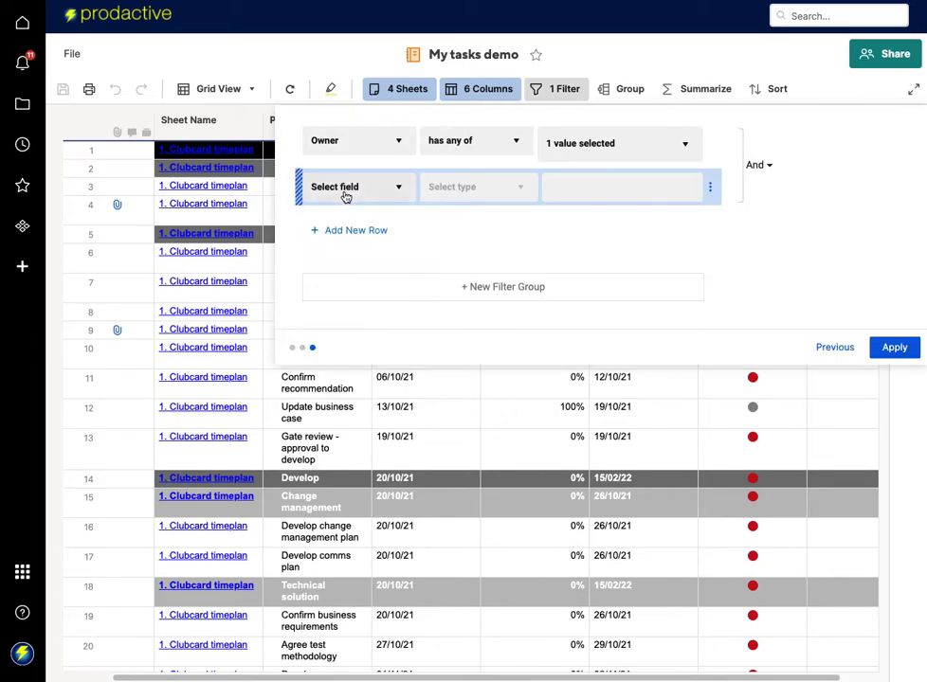
click(396, 193)
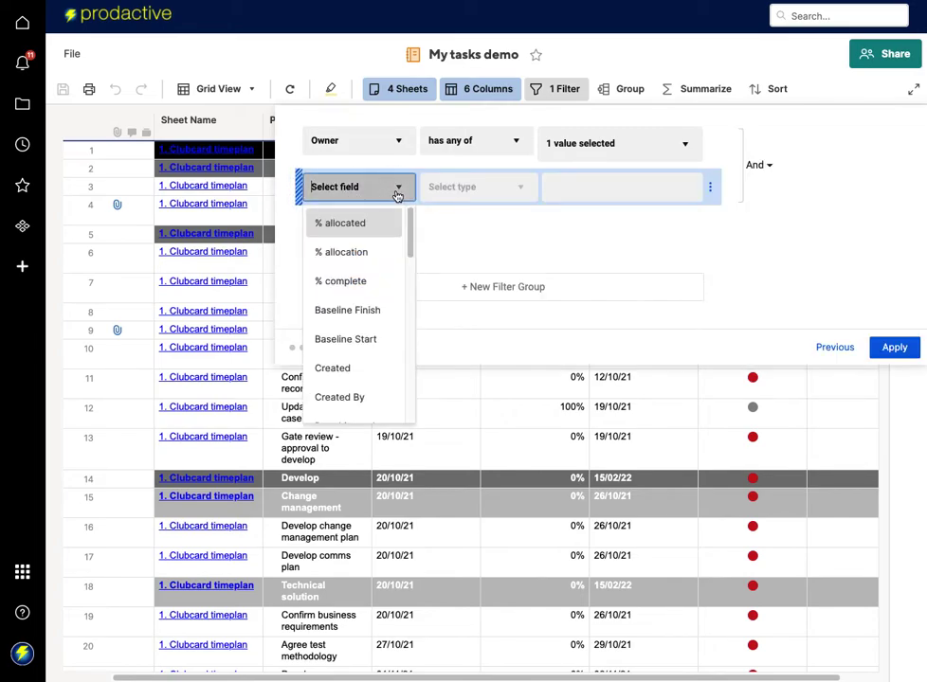
click(370, 280)
click(493, 194)
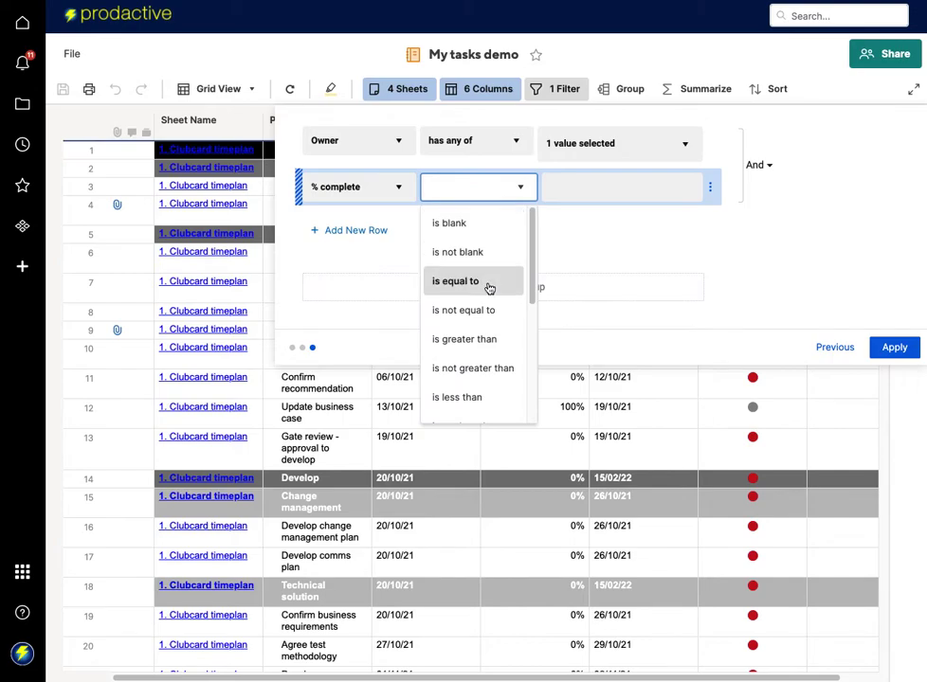
scroll(478, 382, down, 1)
click(479, 382)
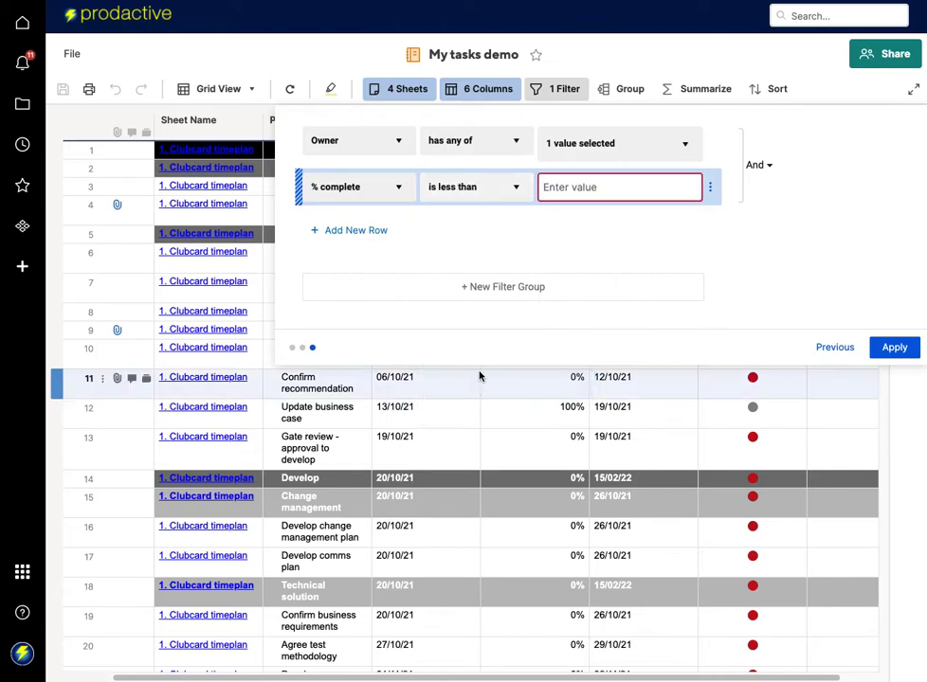
text(1)
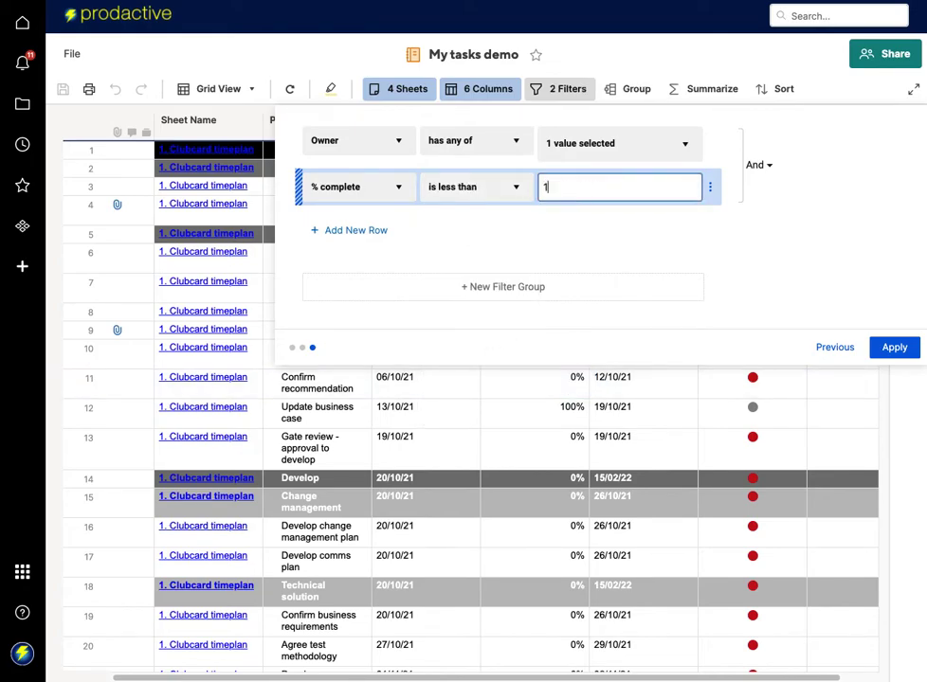
click(891, 347)
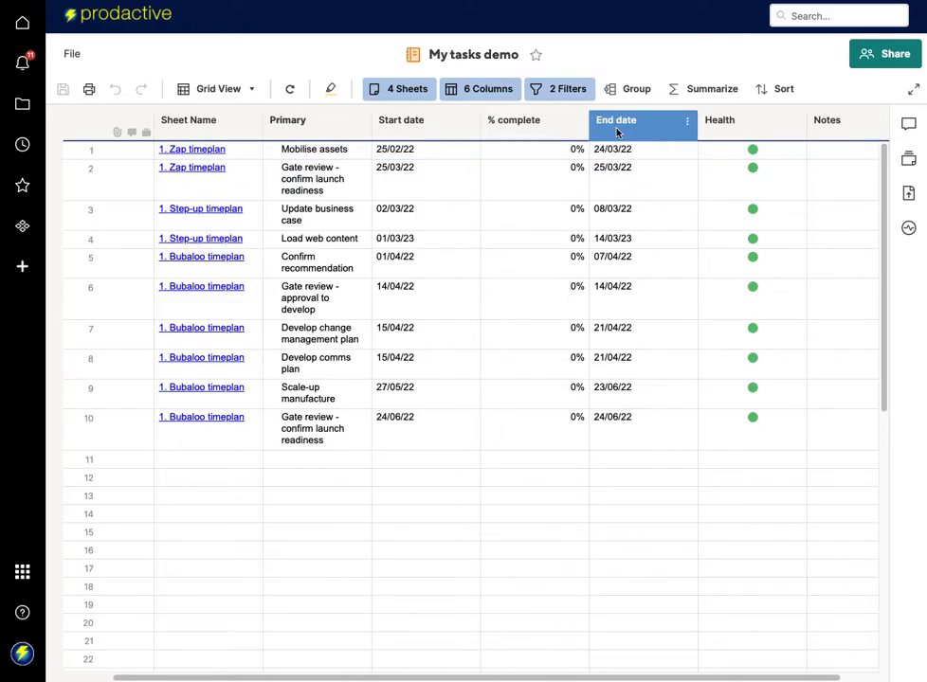
Move the End date column directly after Start date and narrow both date columns to fit their dates.
drag(632, 134, 513, 135)
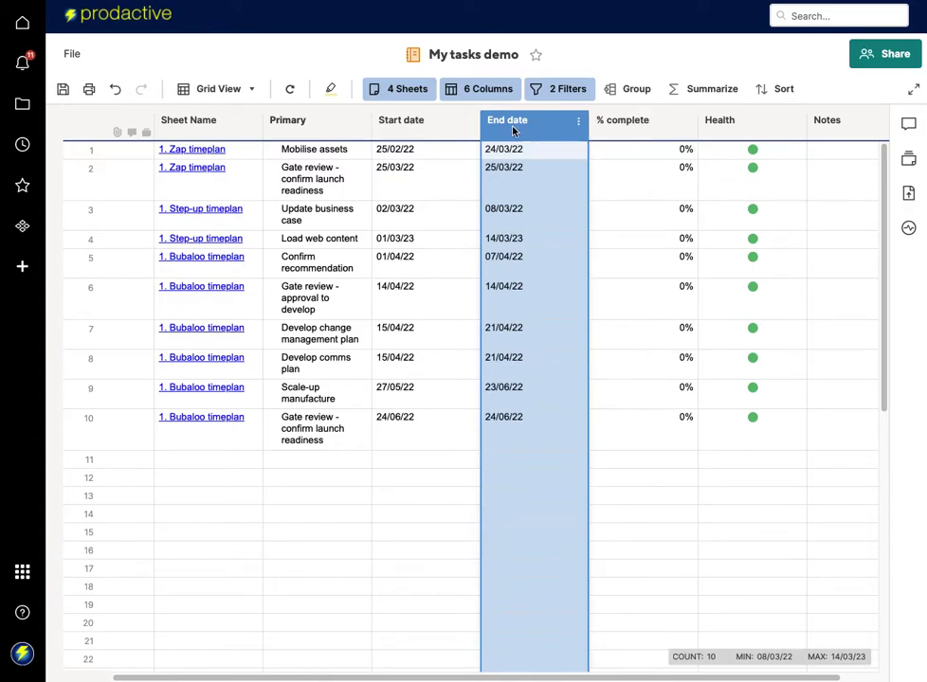
shift+click(424, 132)
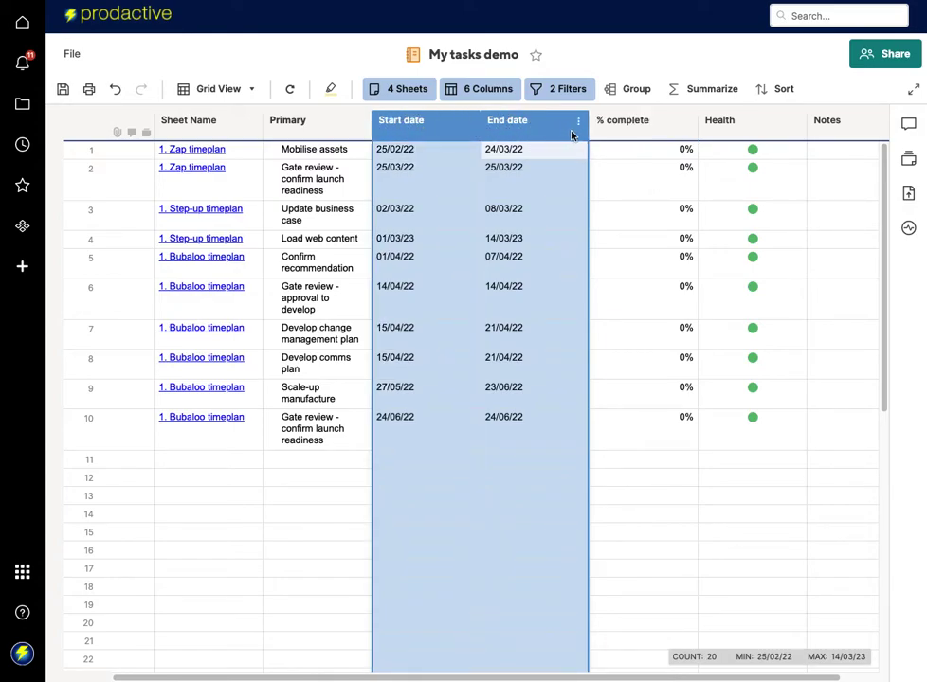
drag(477, 130, 425, 134)
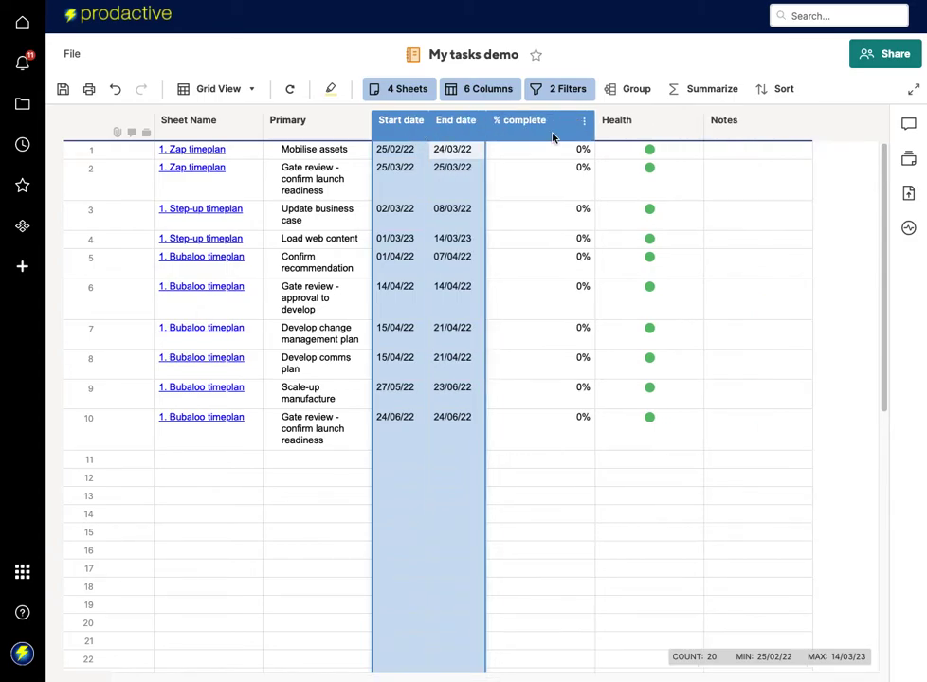
Narrow the % complete and Health columns and place Health directly before the Primary column.
click(583, 132)
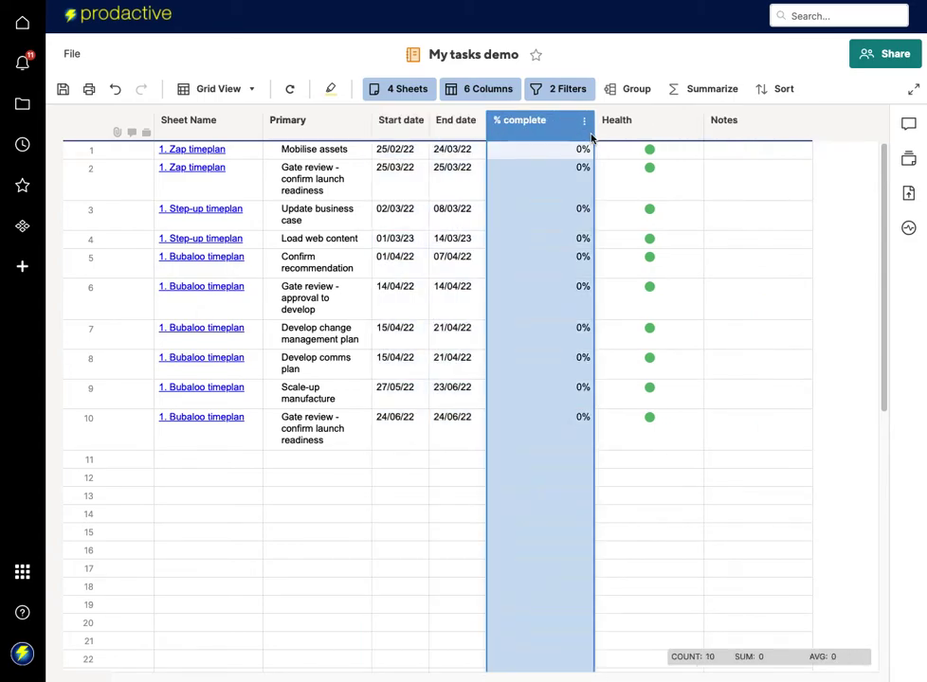
shift+click(623, 134)
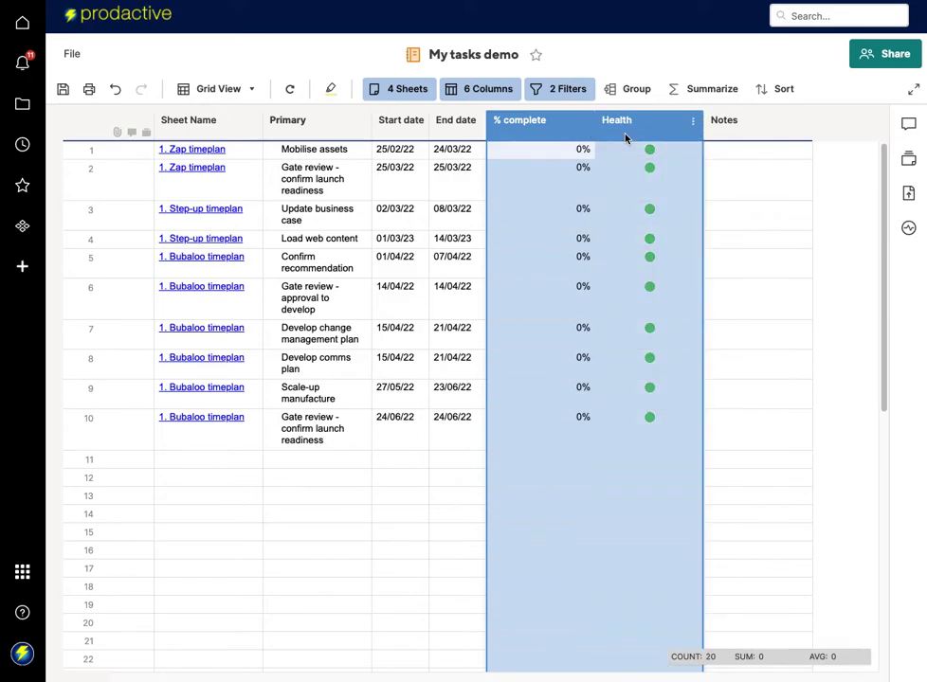
drag(595, 134, 270, 141)
click(552, 135)
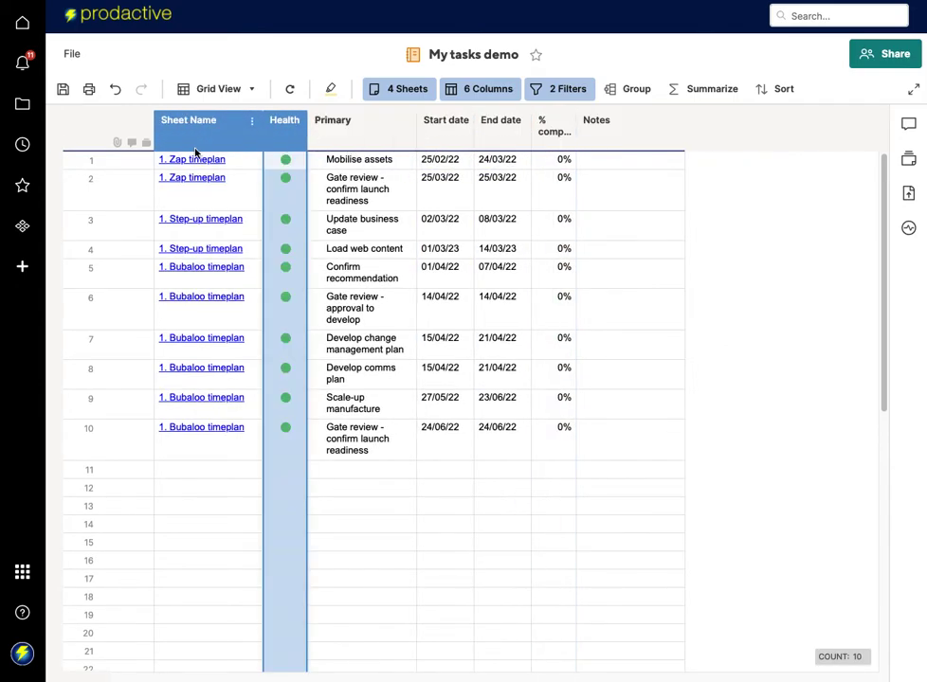
Move the Sheet Name column to the end after Notes, and adjust column widths with Notes wider and Health narrower.
drag(188, 147, 646, 126)
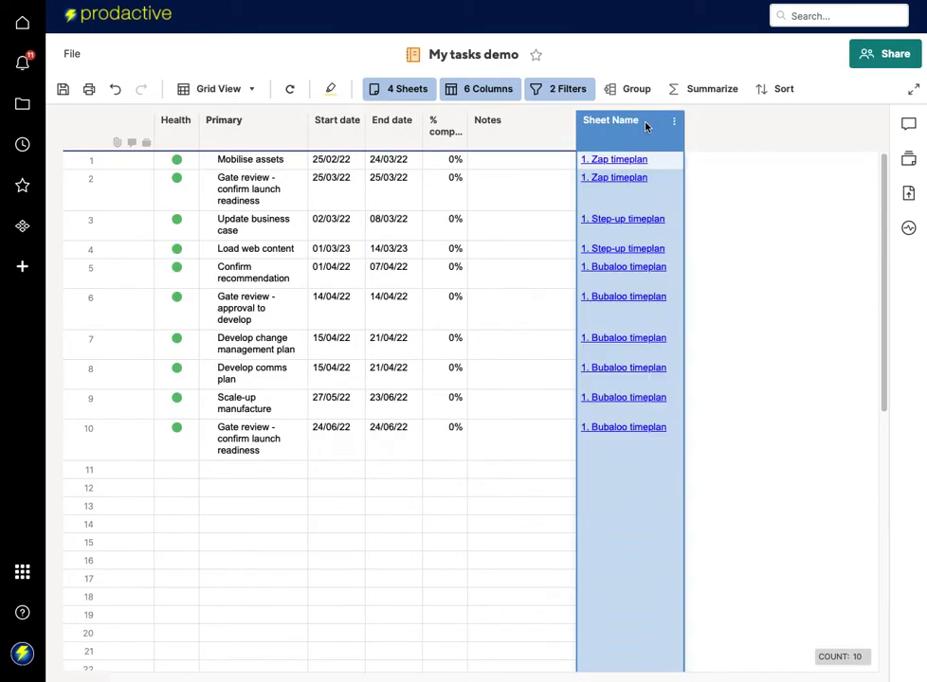
drag(574, 143, 630, 140)
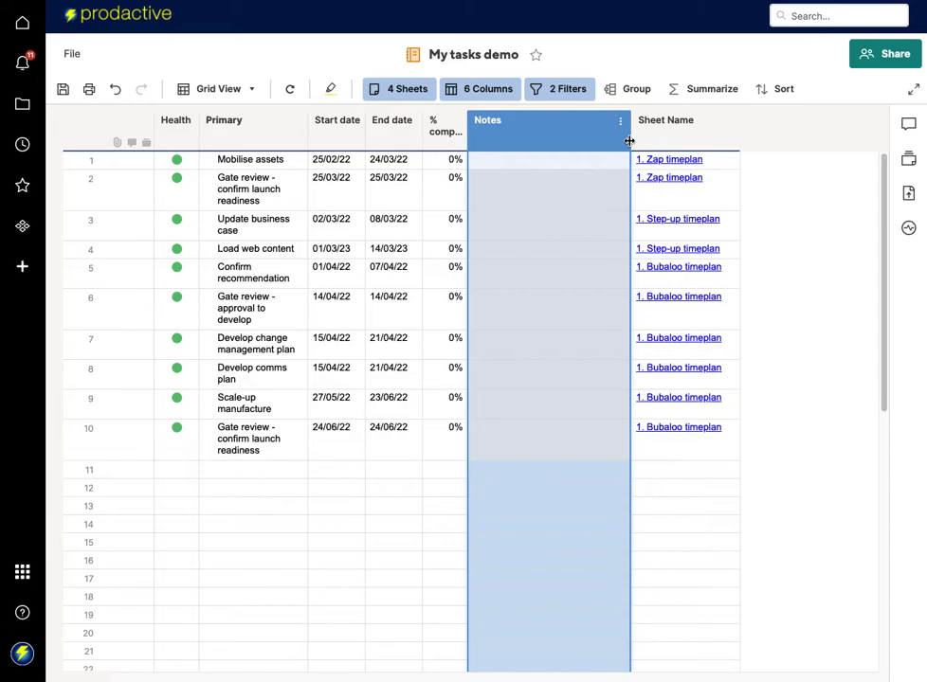
drag(197, 143, 188, 141)
Rename the Primary column as Task name.
double_click(232, 140)
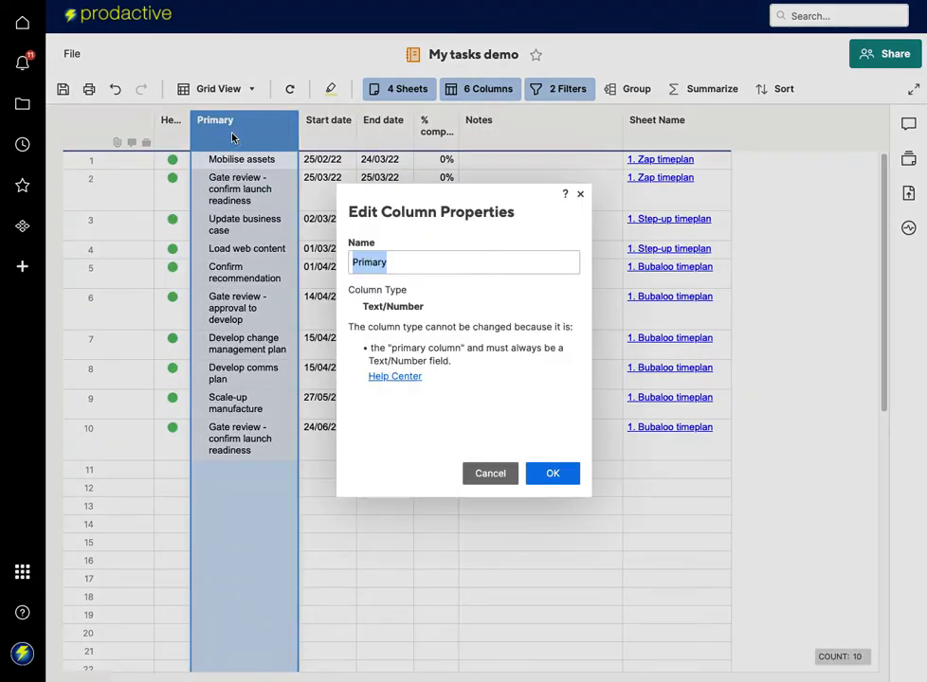
text(Task namne)
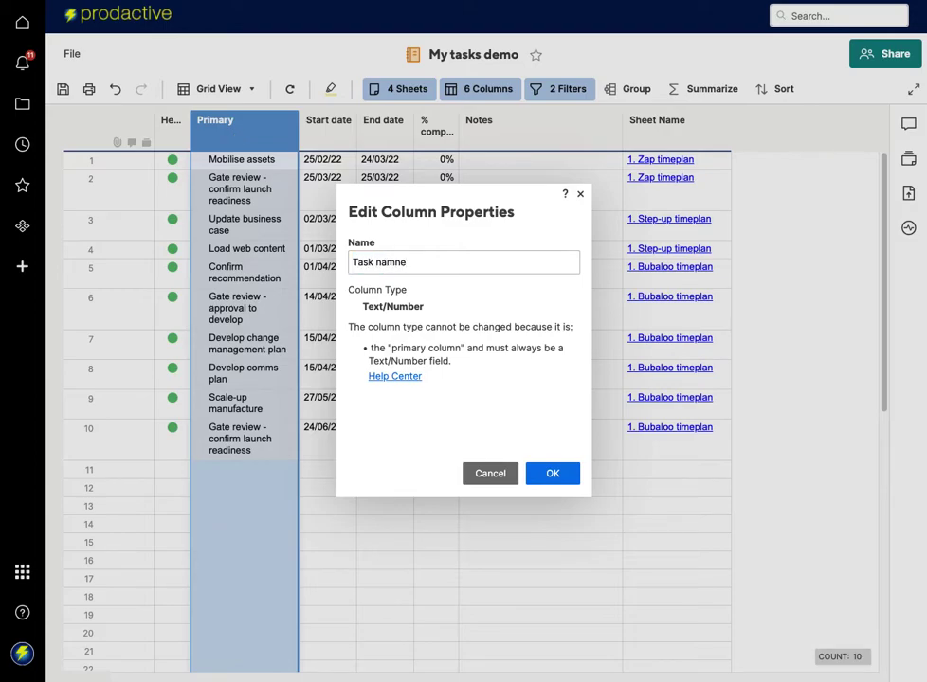
key(BackSpace)
click(552, 474)
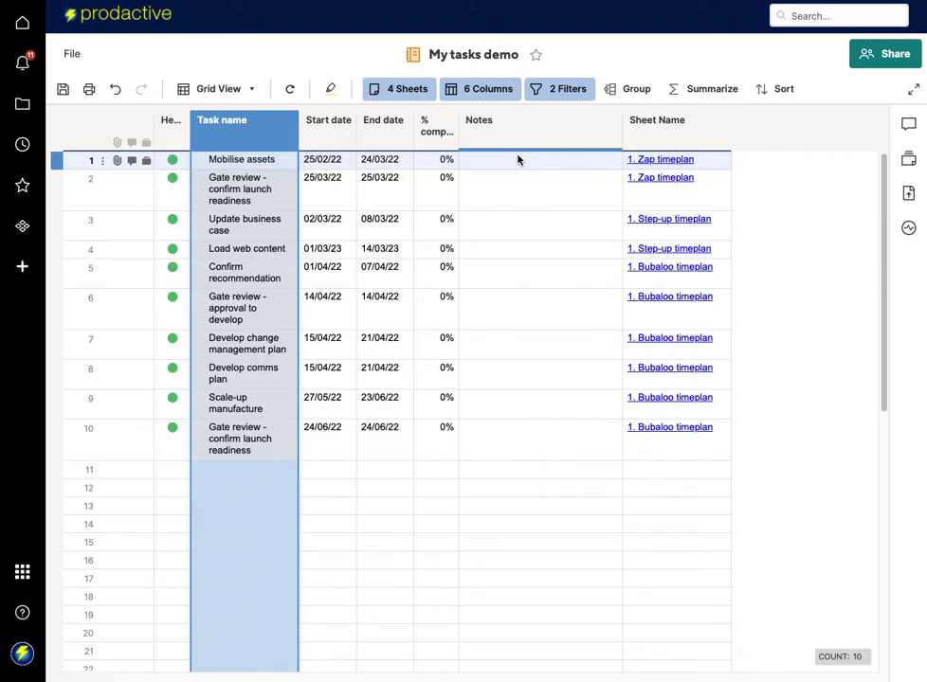
Group the report by Sheet Name in ascending order and save the report's changes.
click(624, 89)
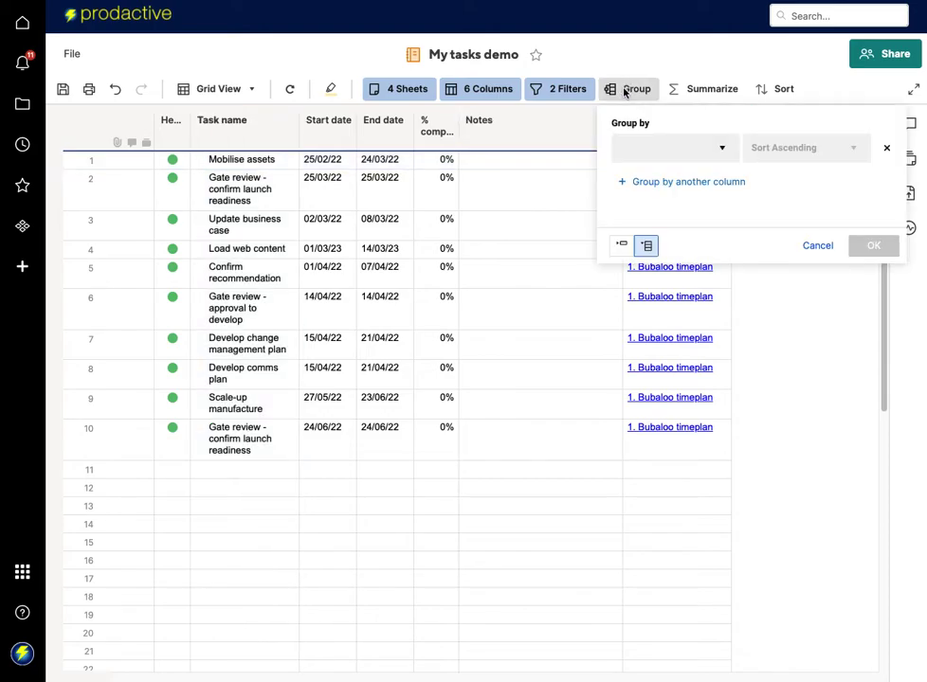
click(719, 152)
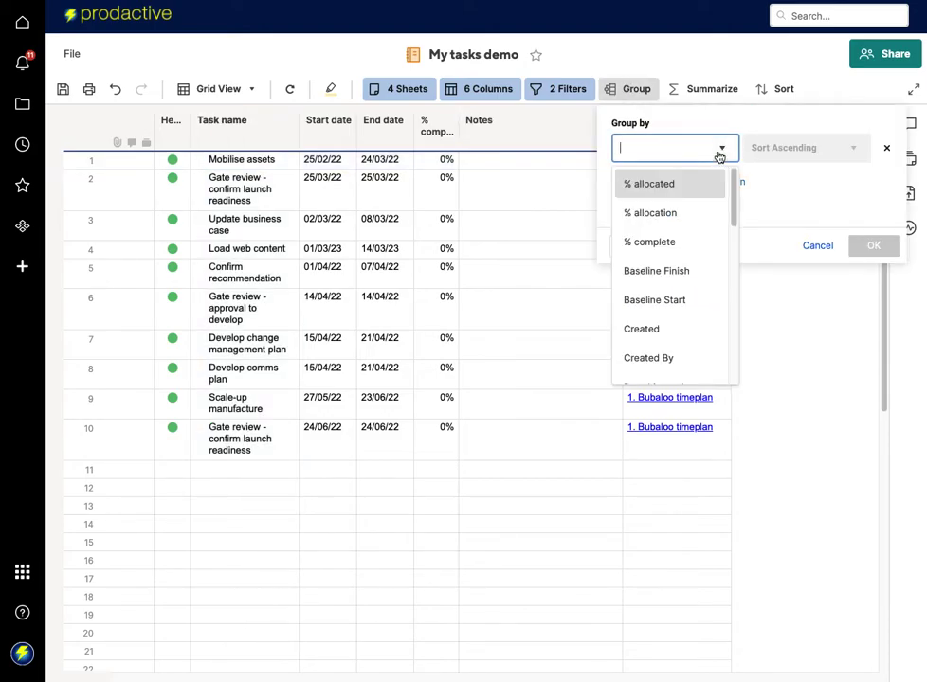
text(pr)
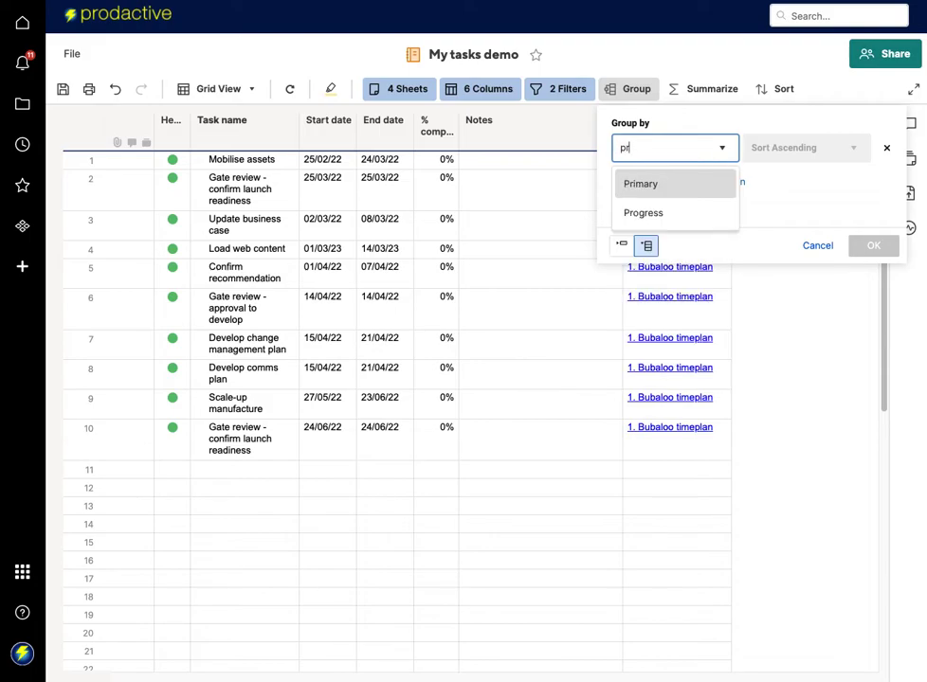
key(BackSpace)
key(BackSpace)
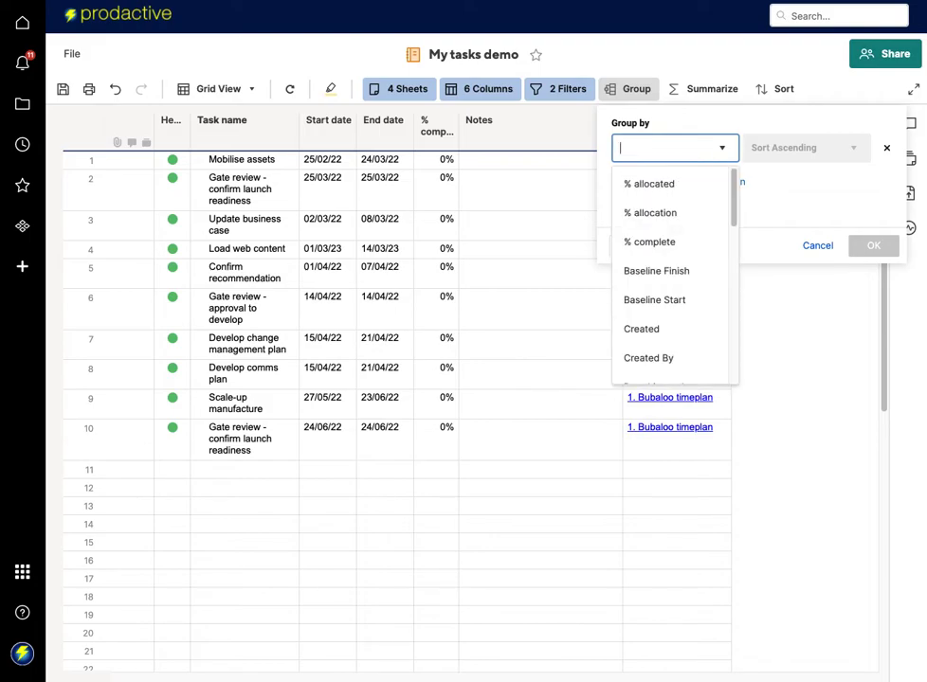
text(she)
click(653, 183)
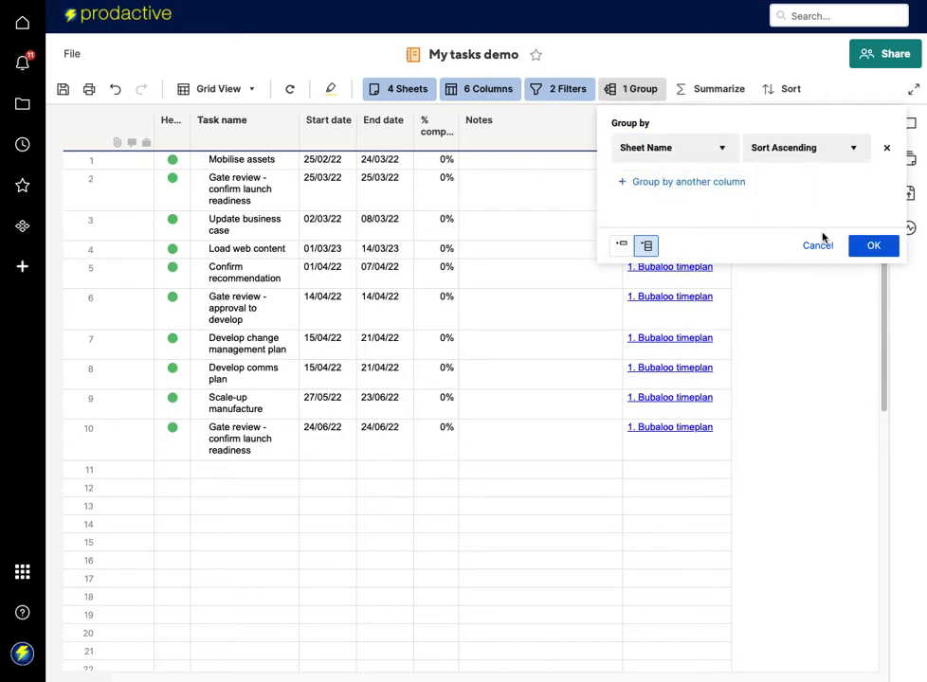
click(871, 247)
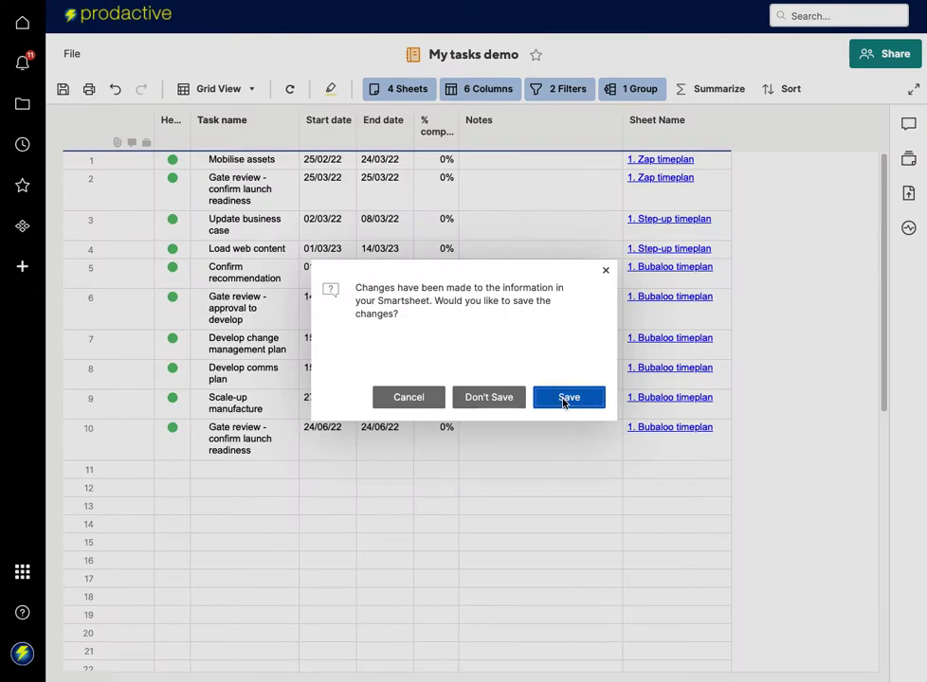
click(569, 398)
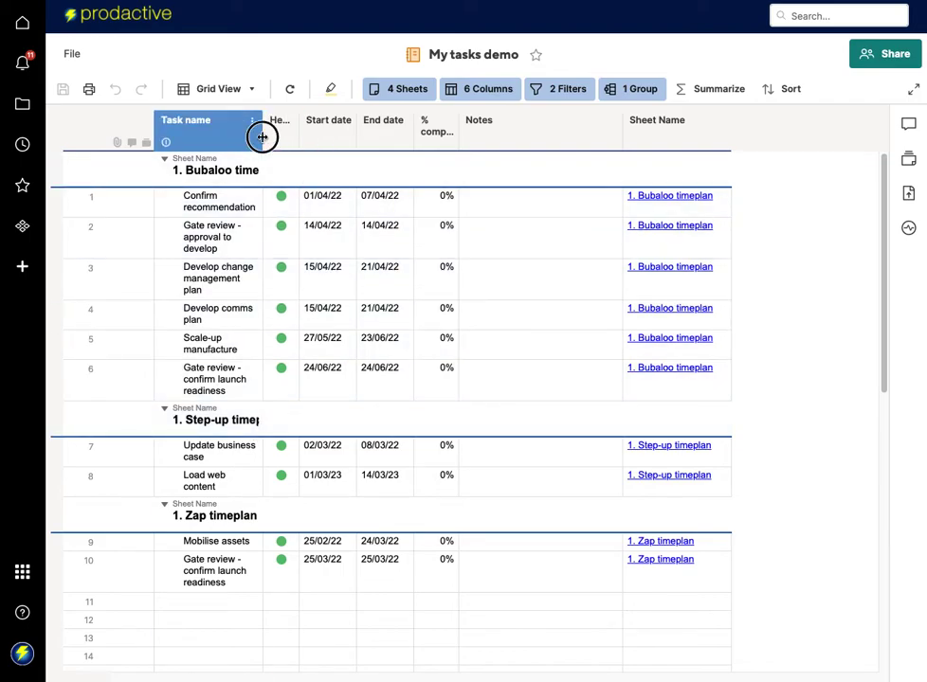
Widen the Task name column slightly and switch the report to Gantt View.
drag(262, 135, 279, 134)
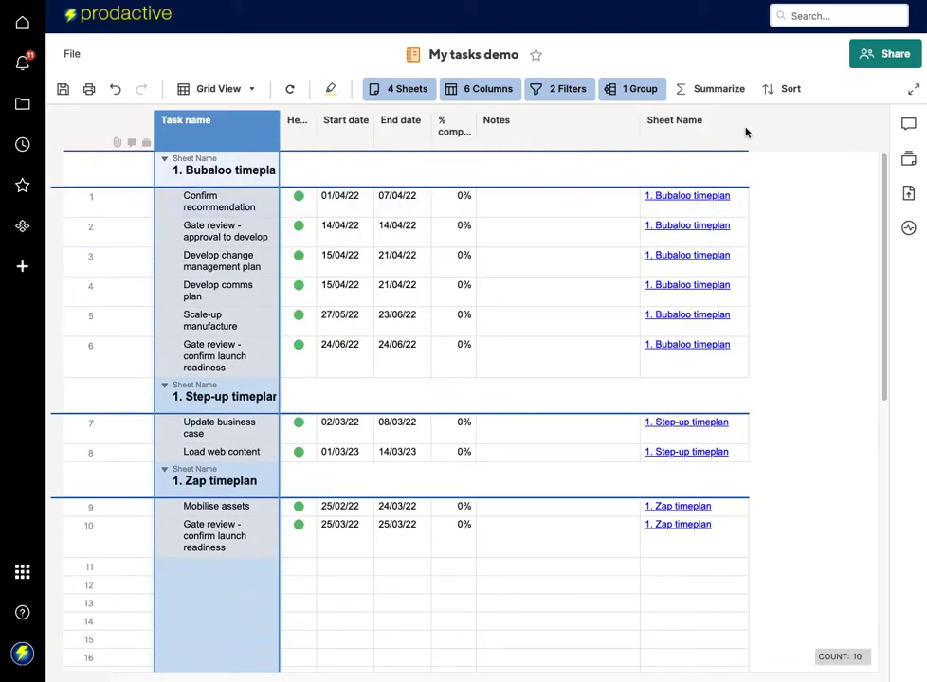
click(248, 92)
click(236, 151)
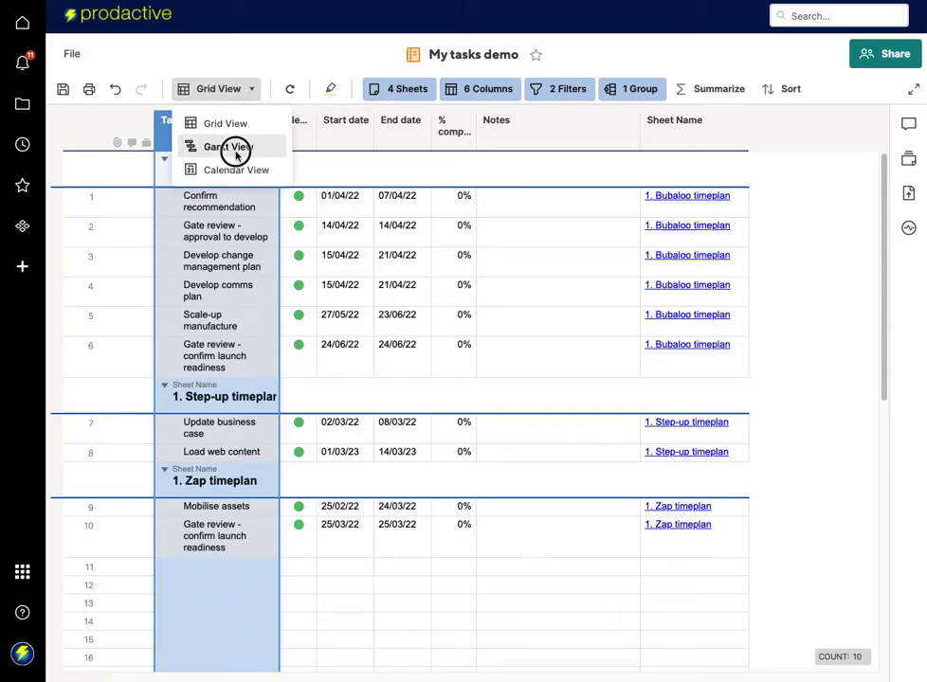
Zoom the Gantt timeline out to quarters and months, and expand the grid area to include the Notes column and the start of Sheet Name.
drag(285, 351, 586, 355)
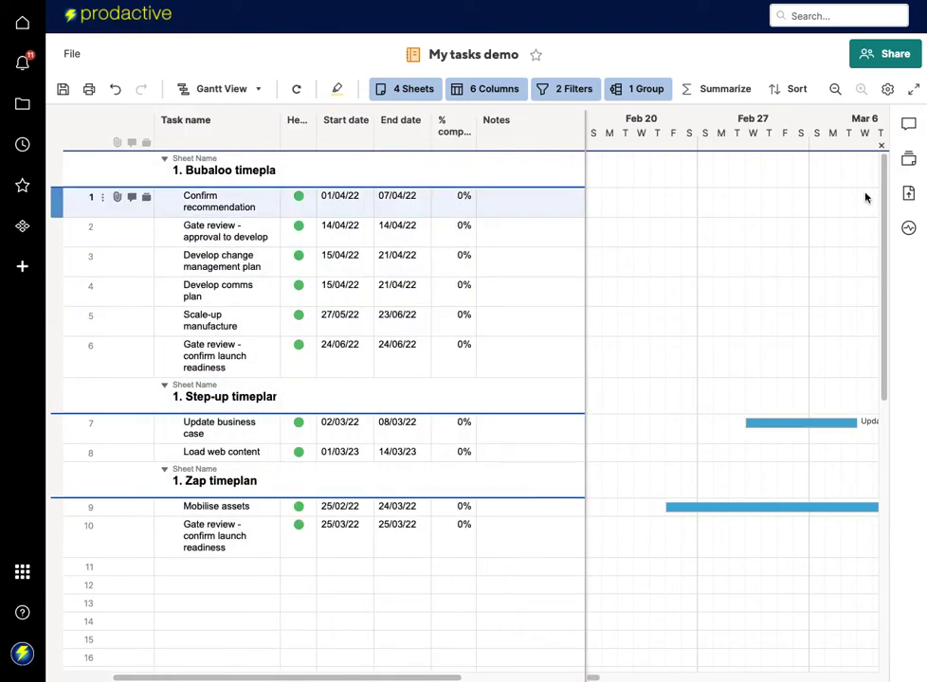
click(834, 89)
click(835, 89)
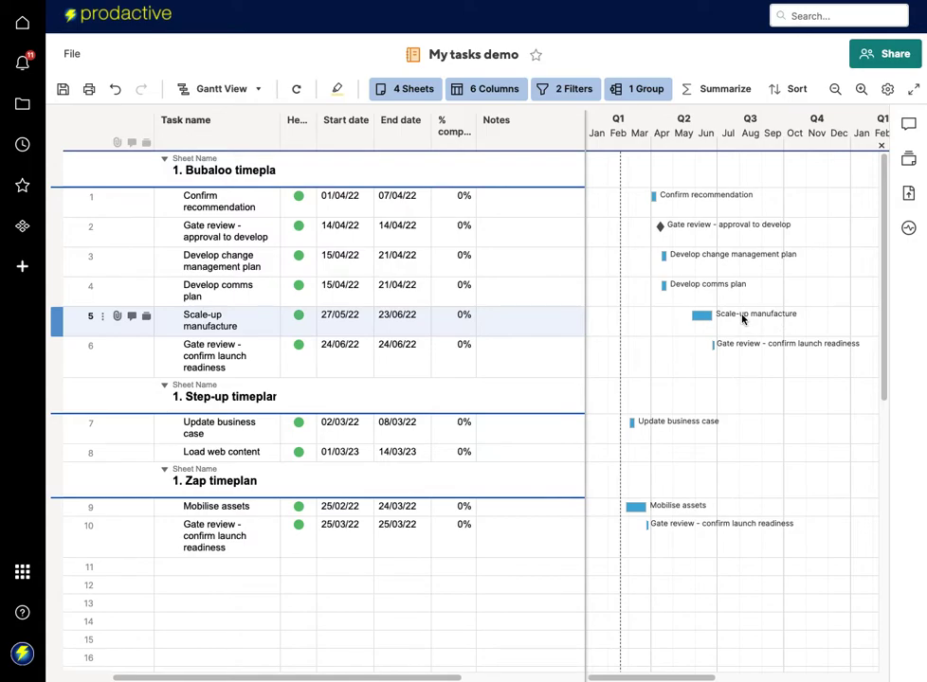
drag(586, 313, 652, 309)
Set the Gantt timeline to open to today's date with weeks starting on Monday, and expose more of the Sheet Name column.
click(887, 90)
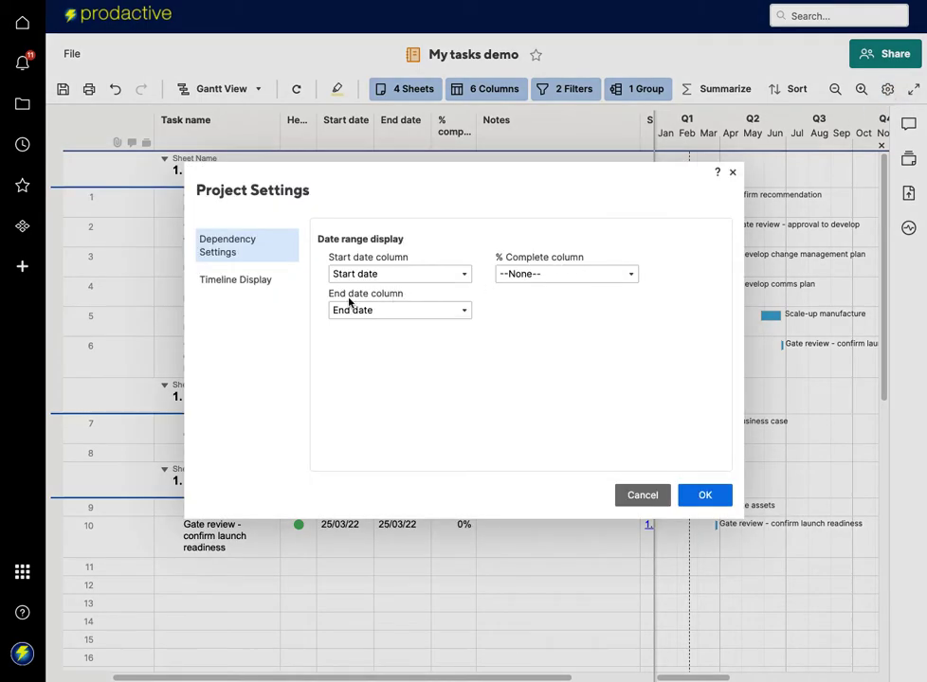
click(245, 281)
click(334, 412)
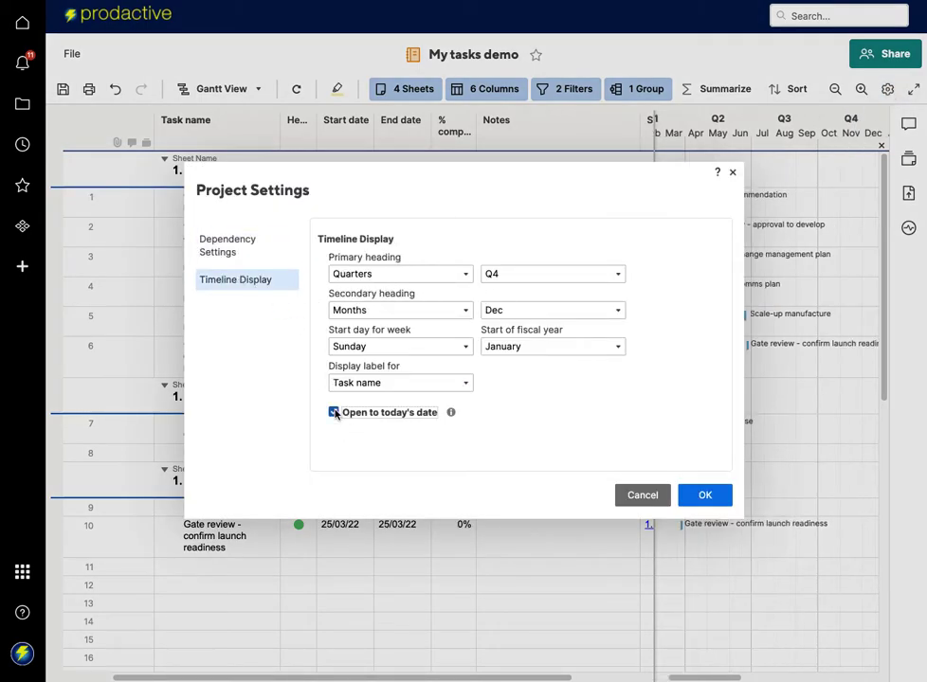
click(372, 346)
click(363, 377)
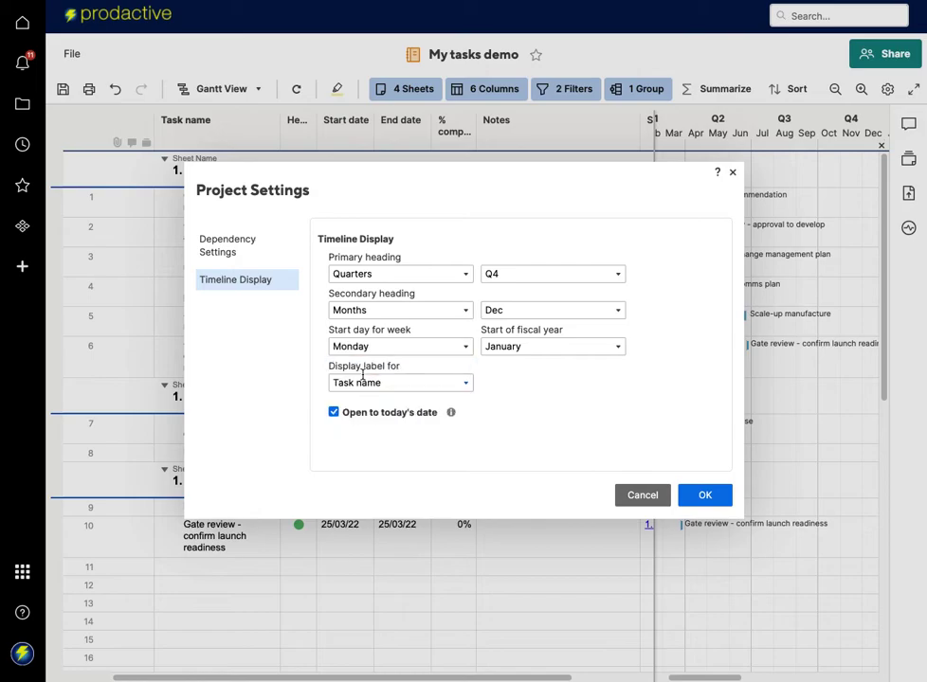
click(705, 495)
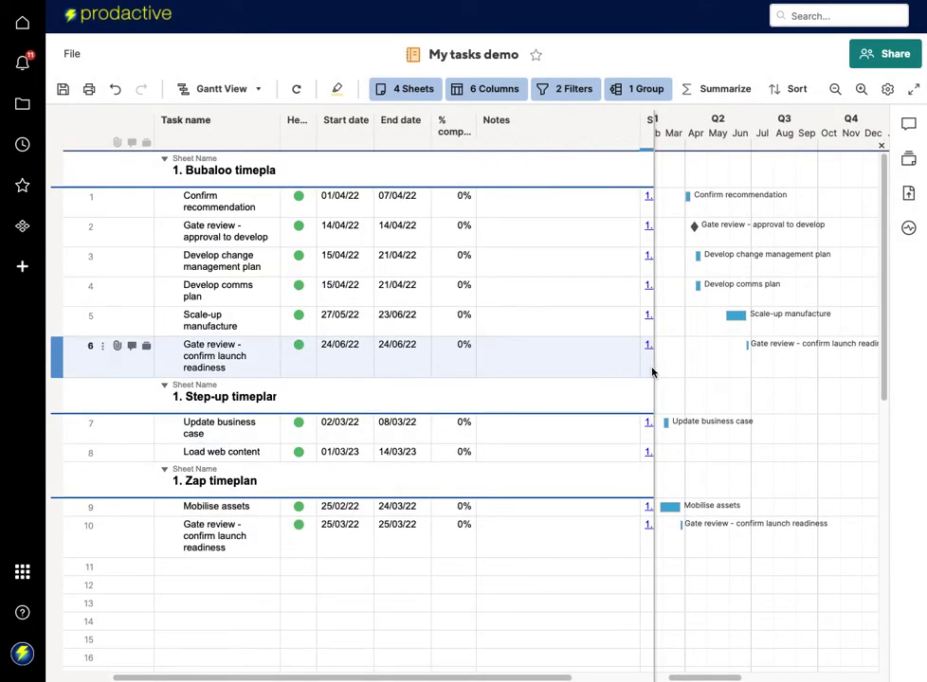
drag(654, 374, 679, 369)
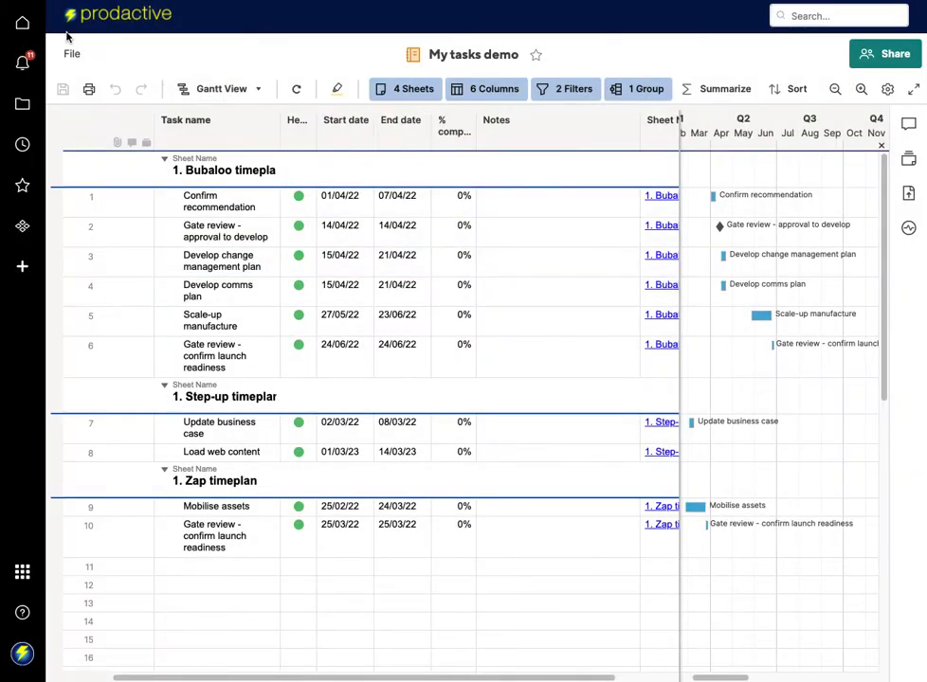
Return to the Demo folder, create a dashboard named My tasks demo dashboard, and open it.
key(alt+Left)
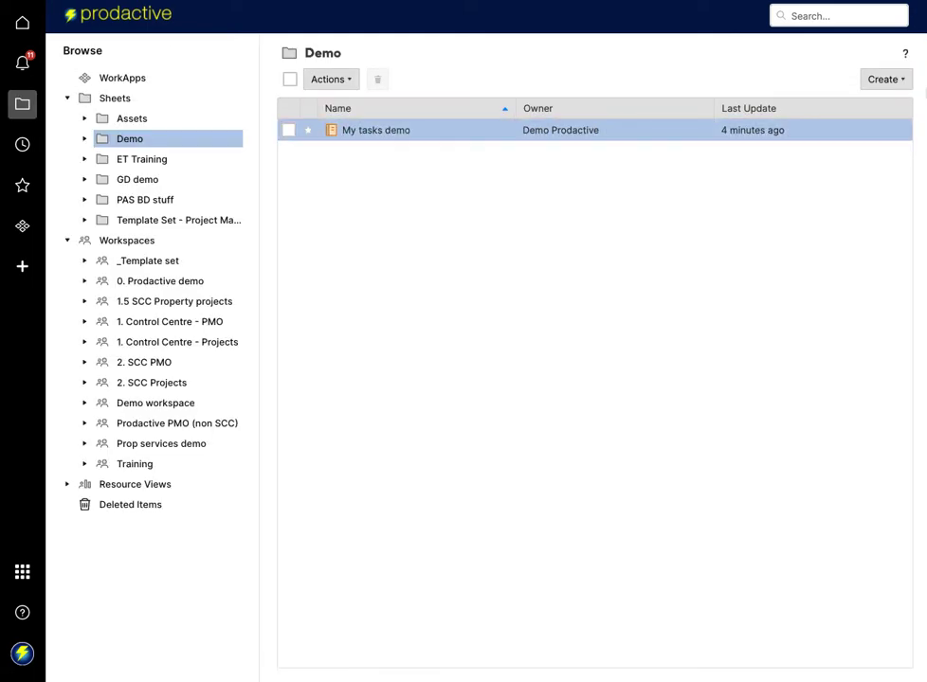
click(886, 80)
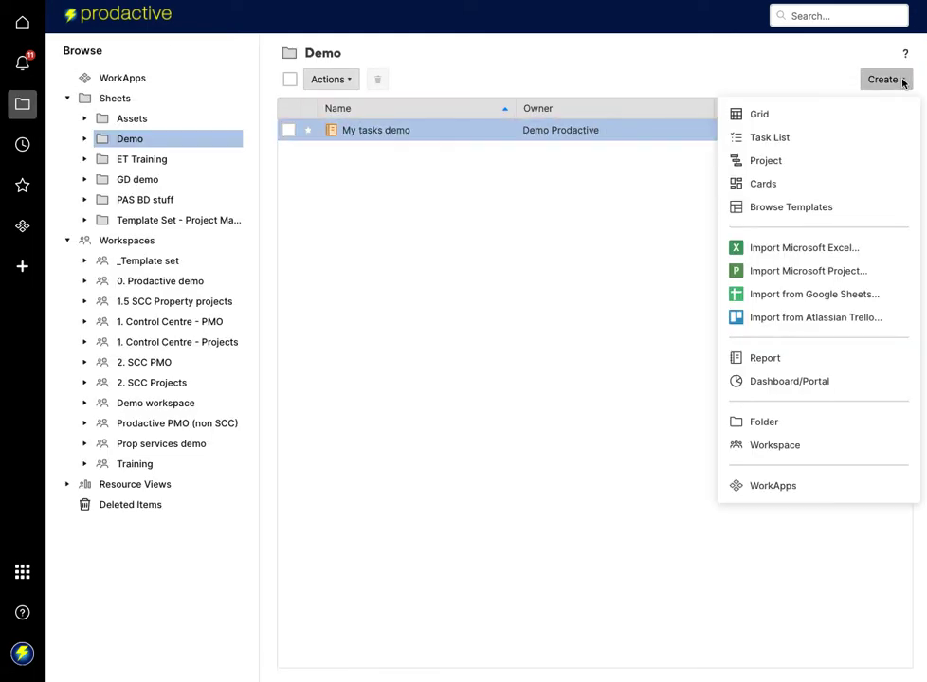
click(790, 381)
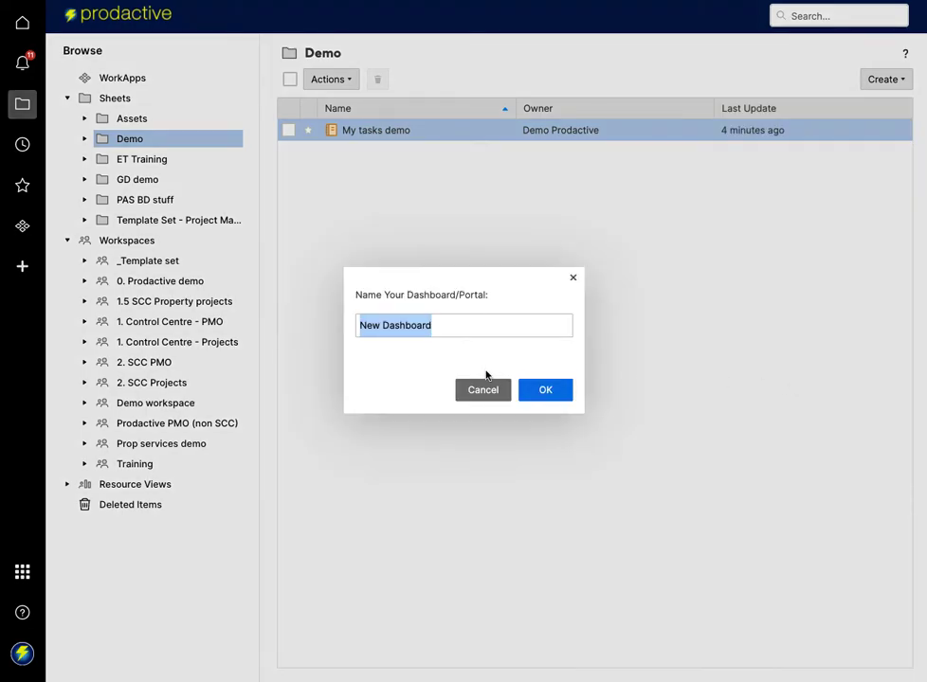
text(My tasks demo)
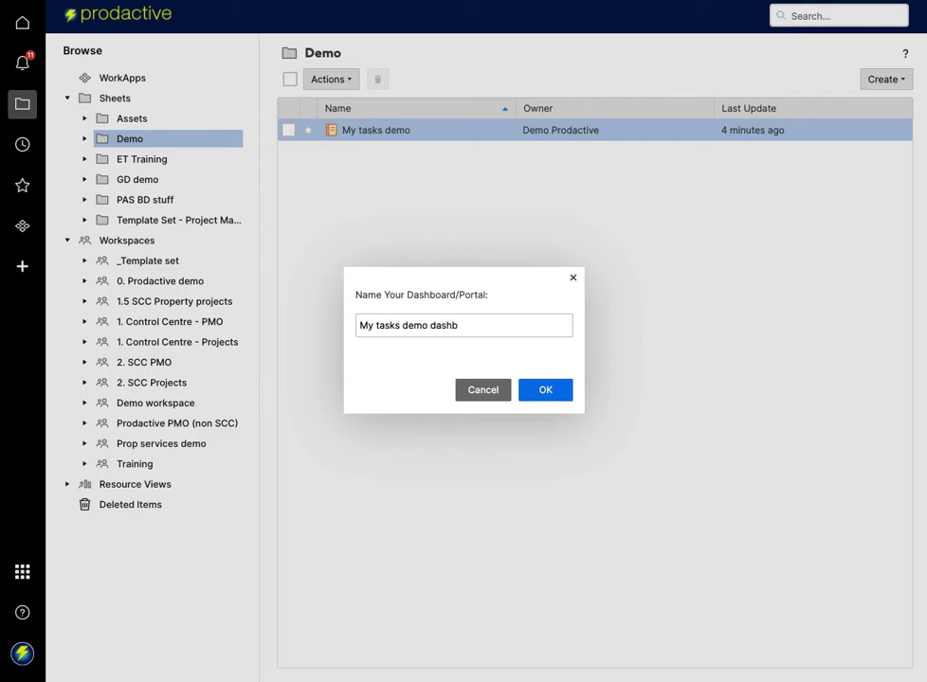
click(552, 399)
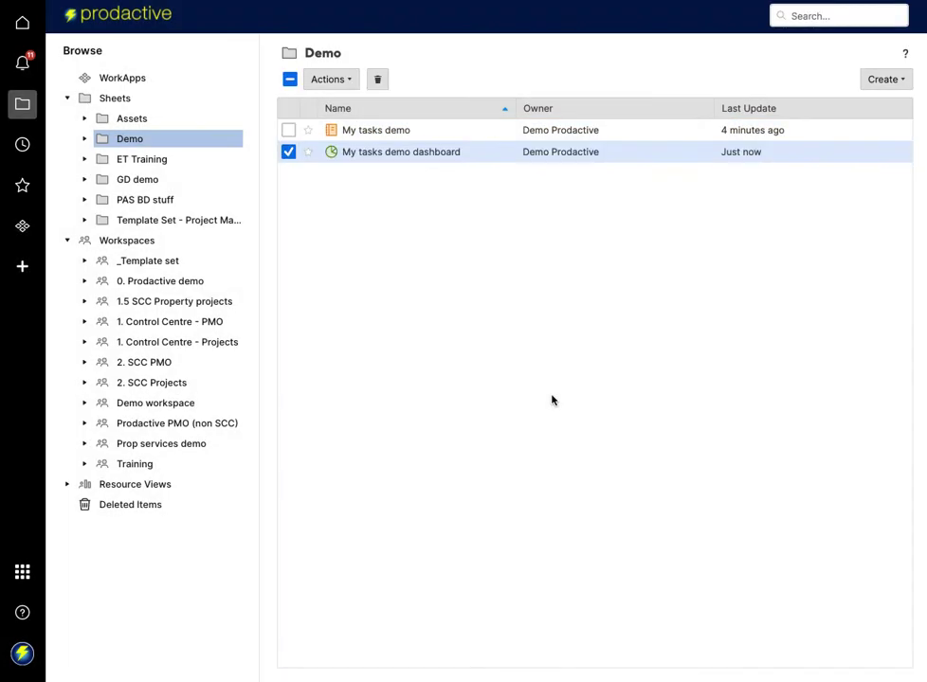
click(371, 161)
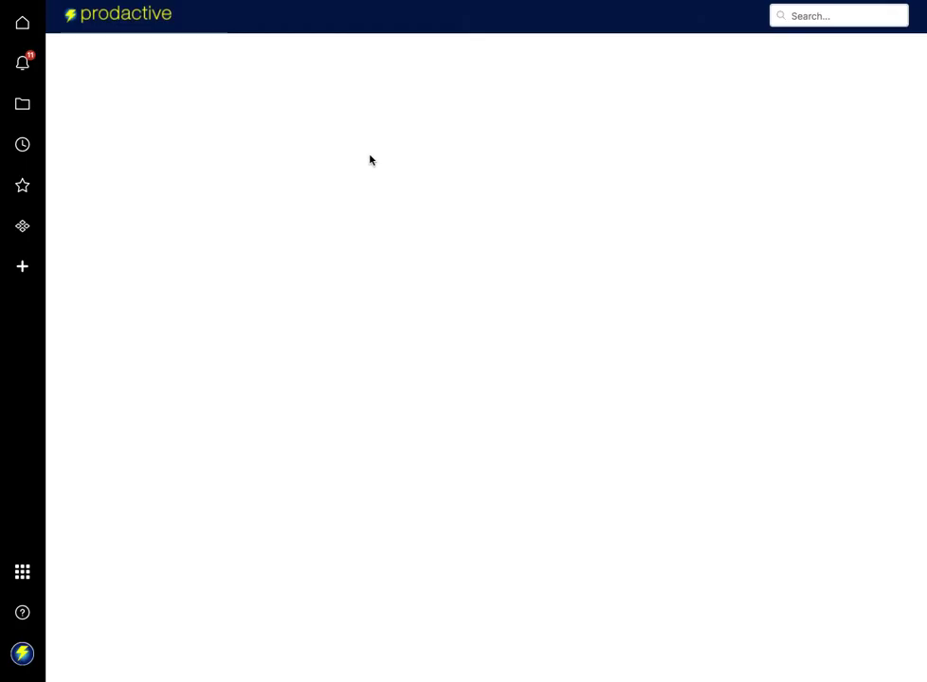
Add a report widget sourced from the My tasks demo report and widen it so all columns and the Gantt chart fit.
click(498, 447)
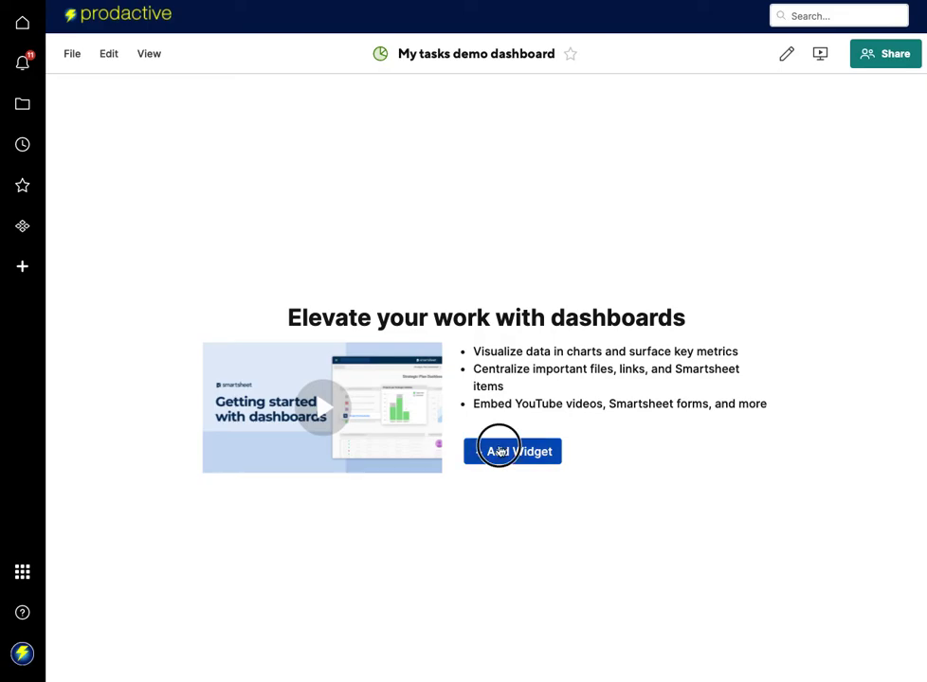
click(739, 349)
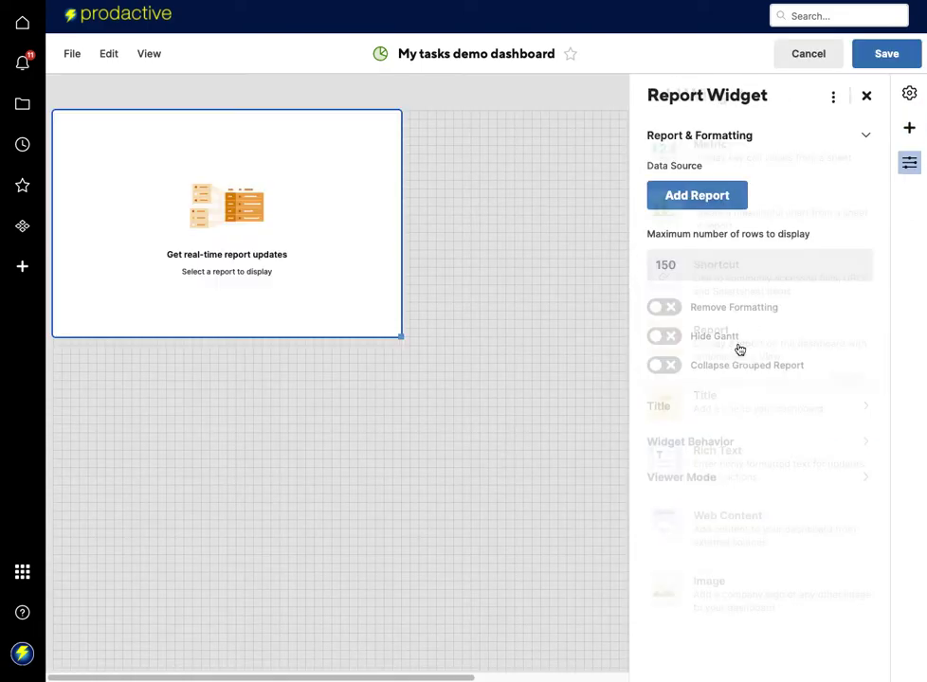
click(680, 199)
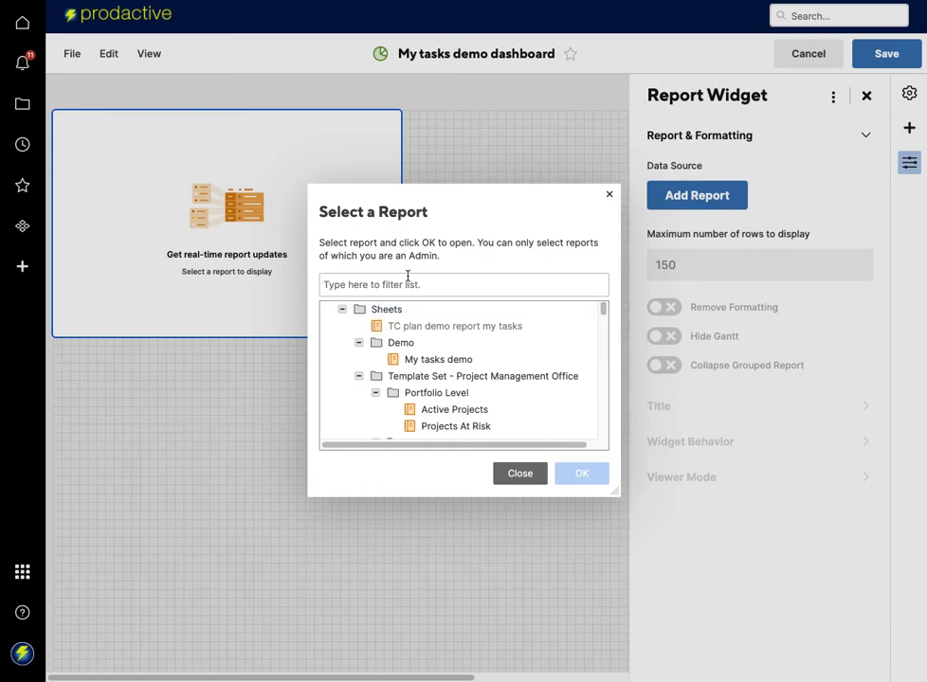
text(My tasks dem)
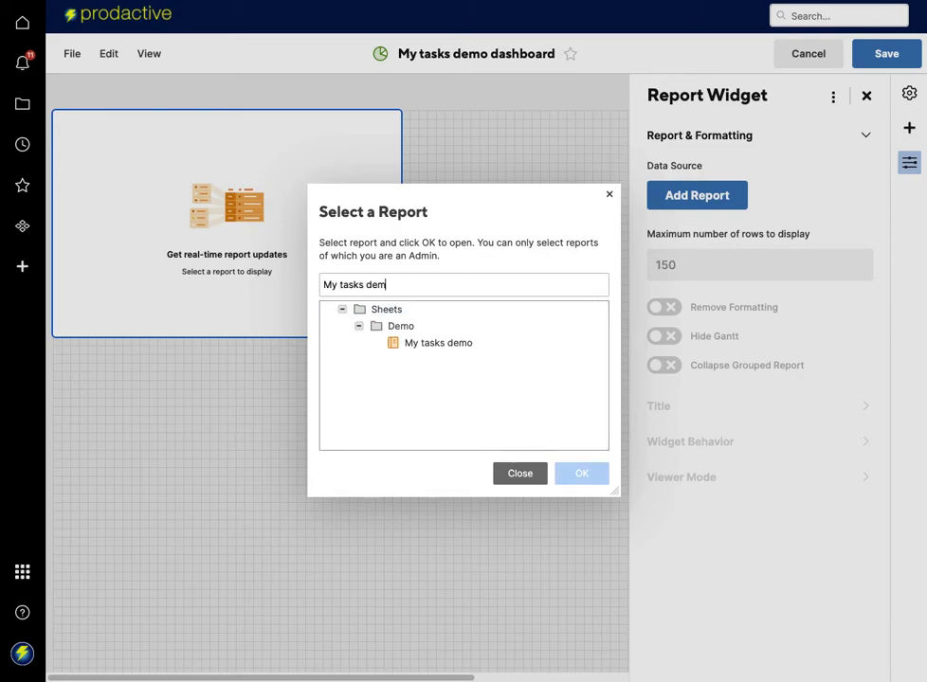
click(425, 346)
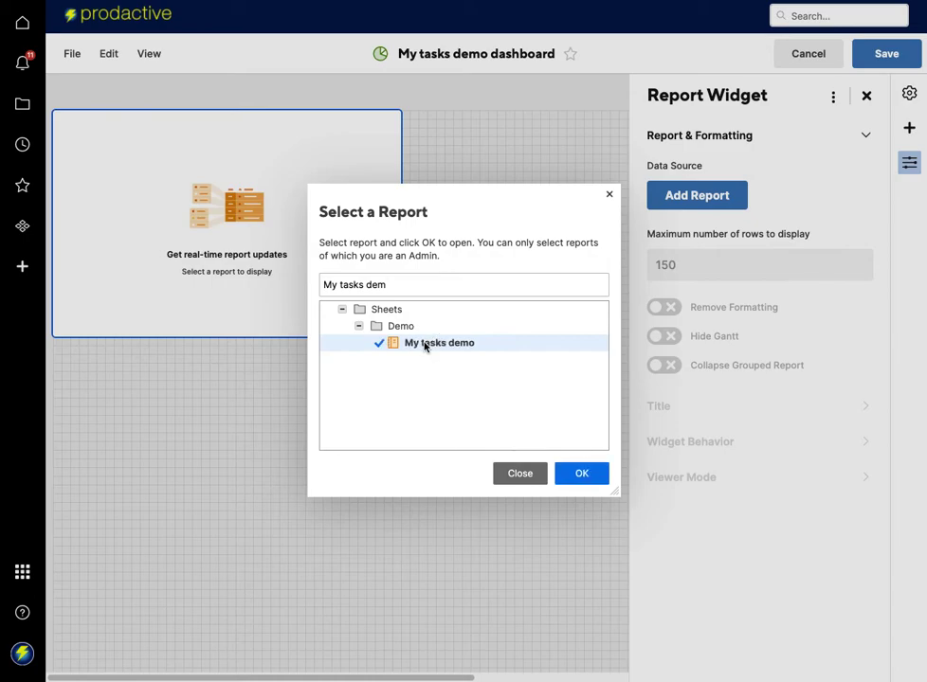
click(577, 478)
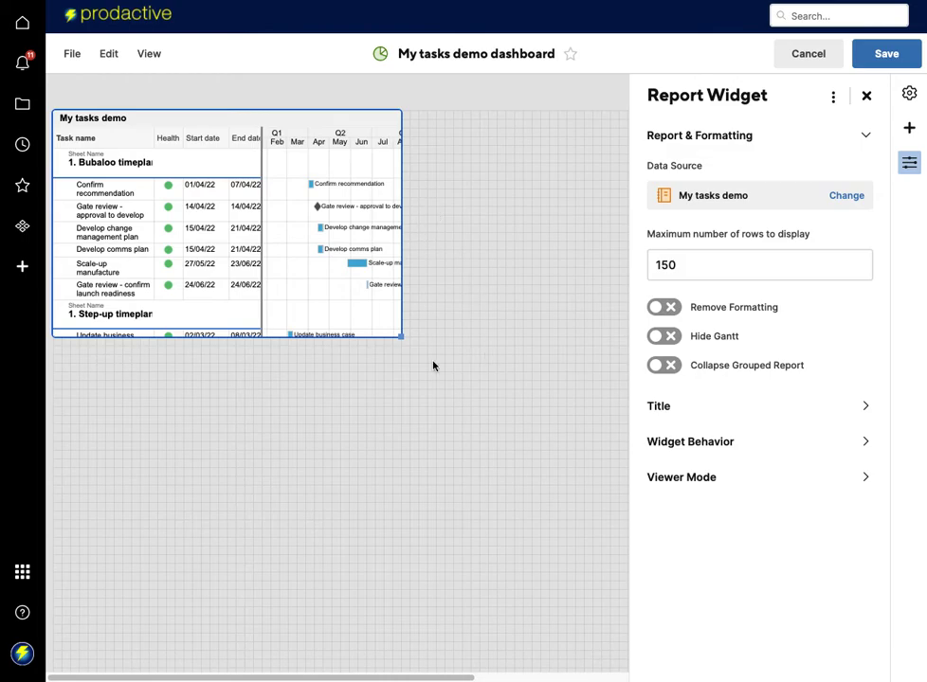
drag(402, 339, 804, 303)
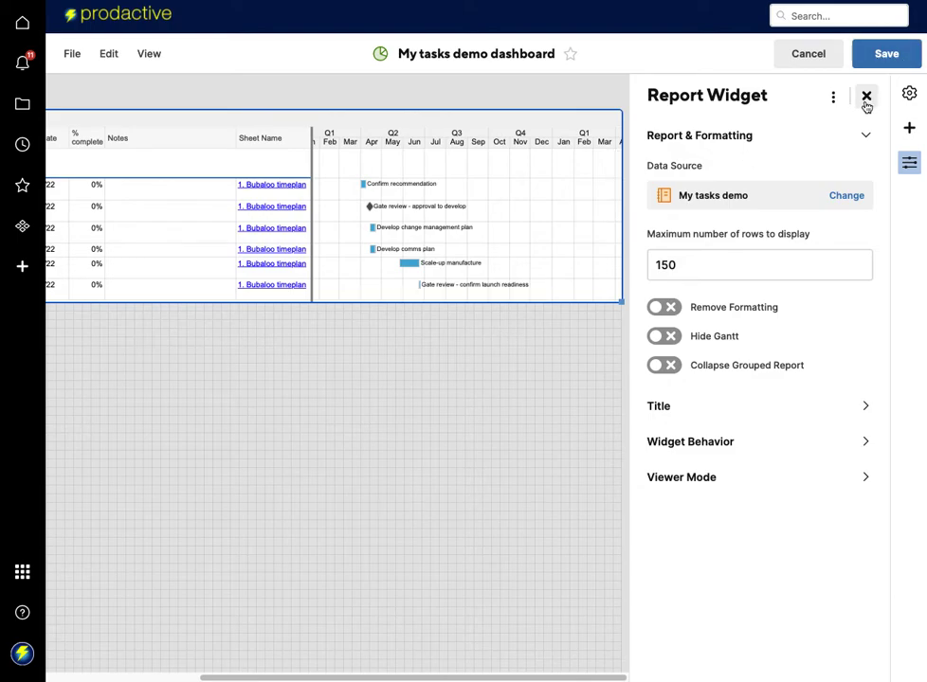
scroll(414, 381, left, 5)
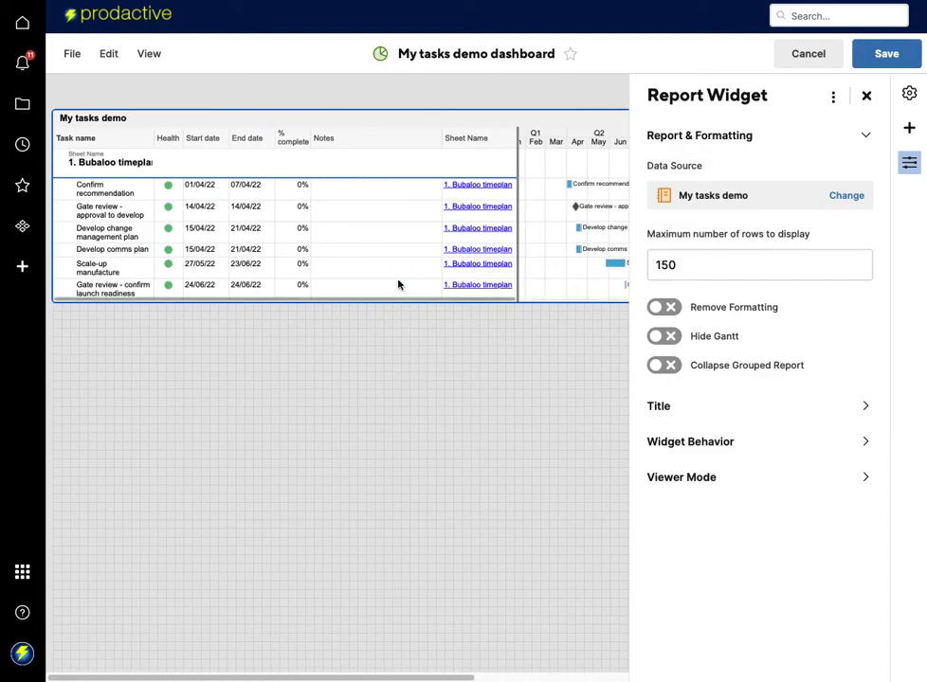
Style the report widget's title with a blue background, white text and font size 16.
click(326, 114)
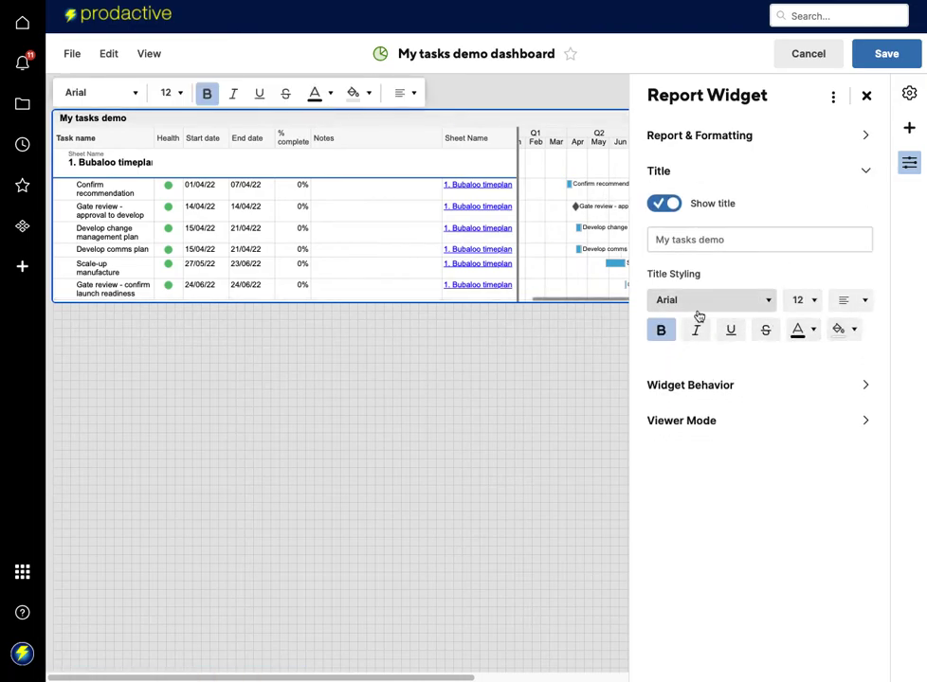
click(852, 331)
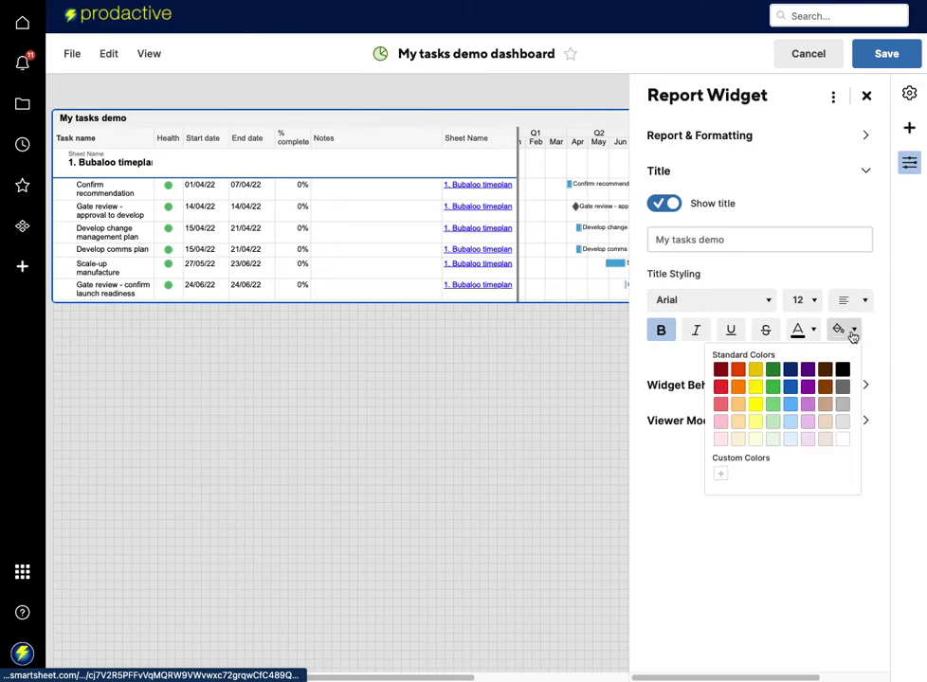
click(791, 391)
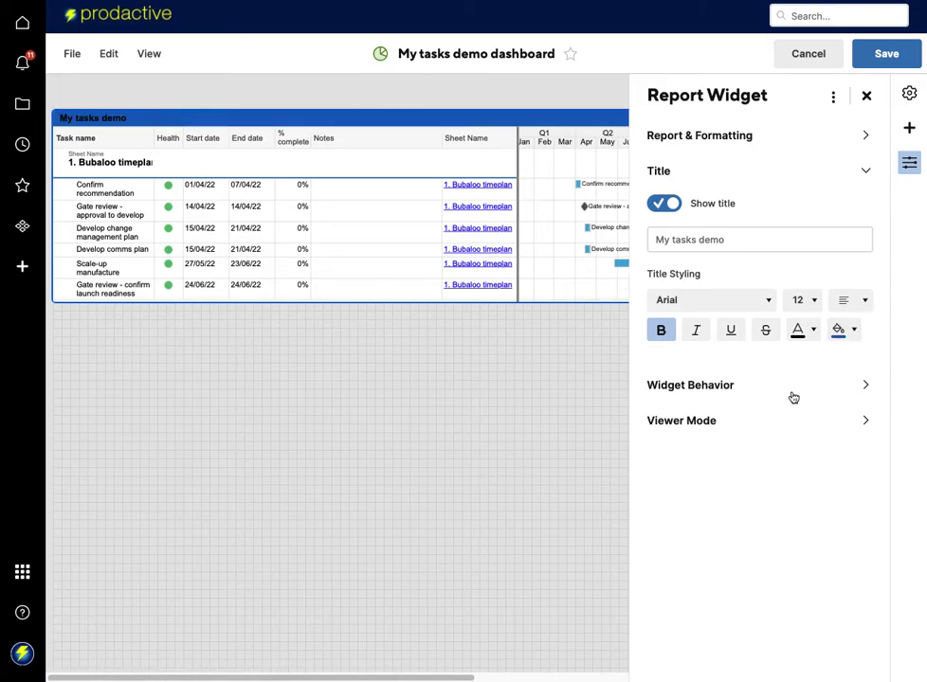
click(813, 332)
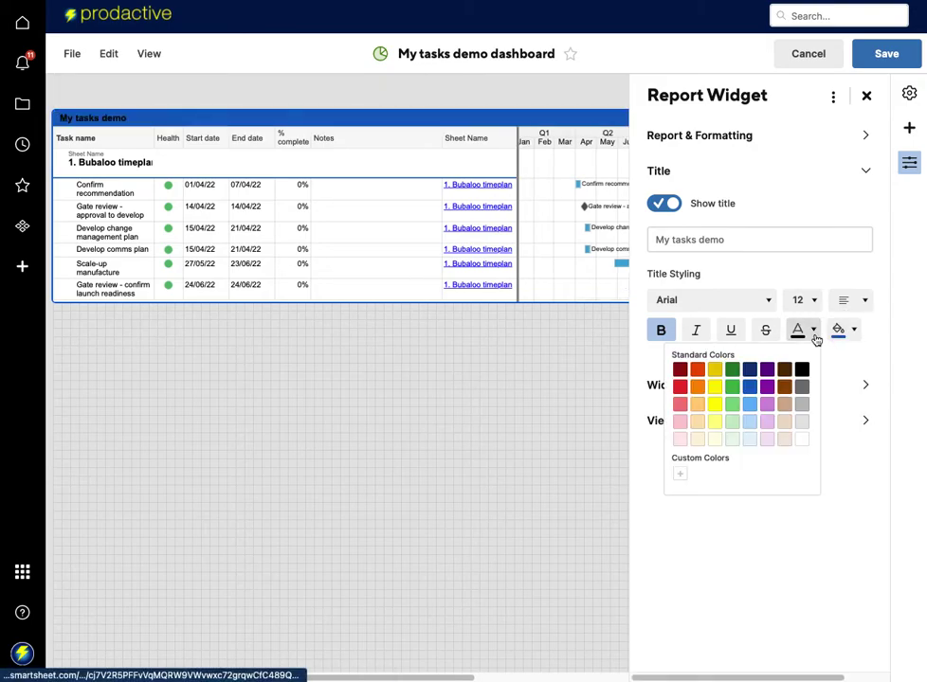
click(801, 439)
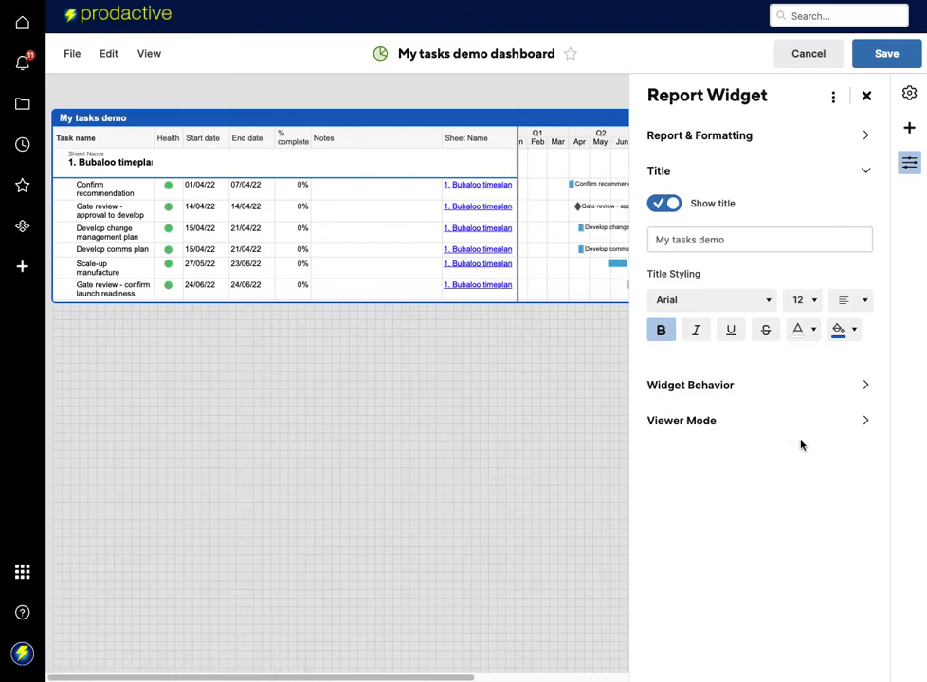
click(811, 301)
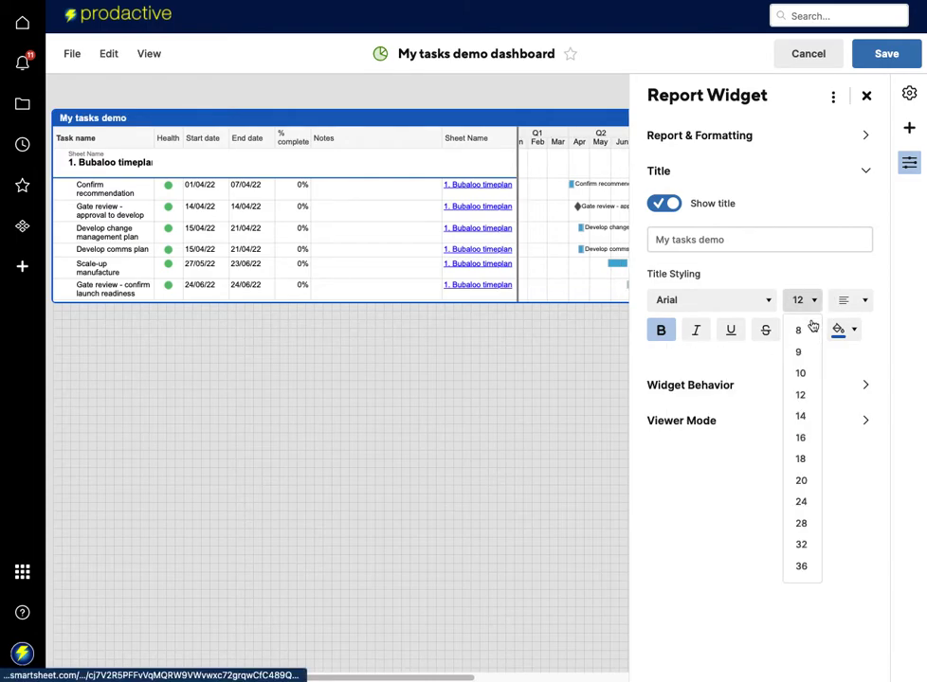
click(801, 437)
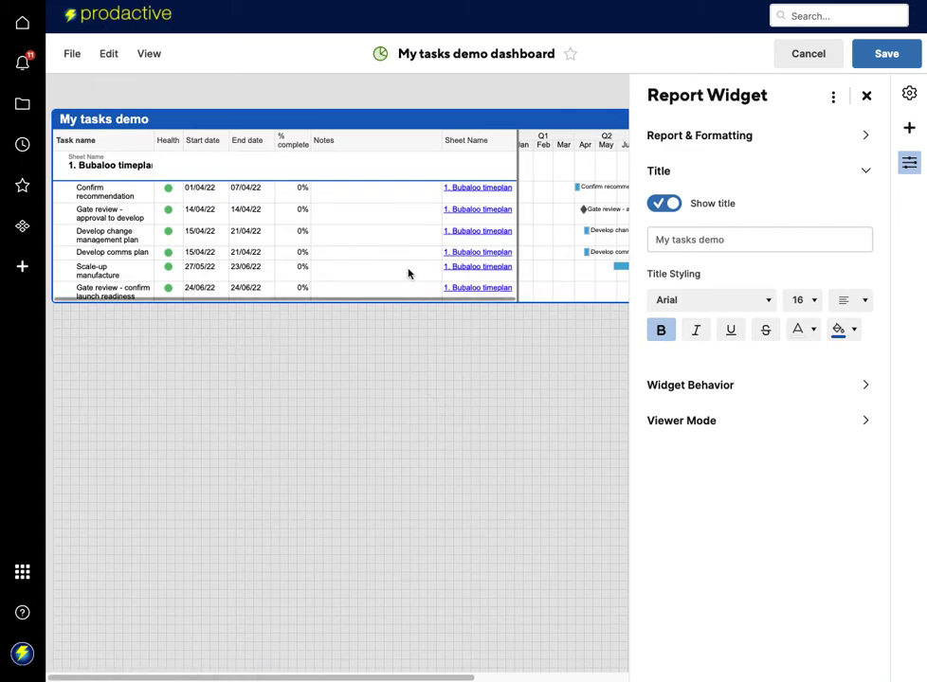
Set the report widget's viewer mode to Their own perspective.
click(695, 427)
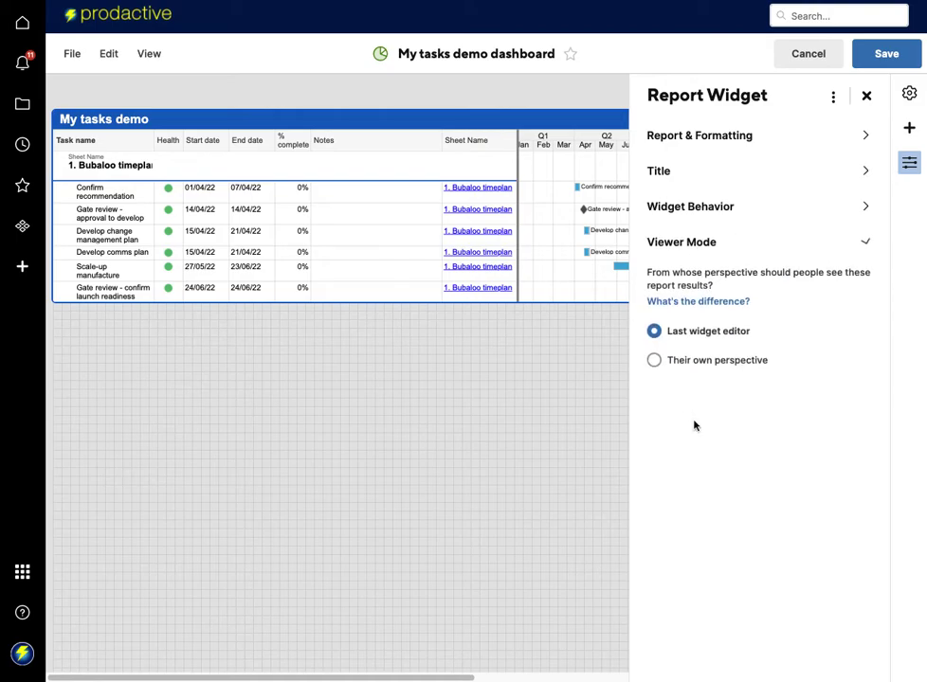
click(683, 340)
click(653, 363)
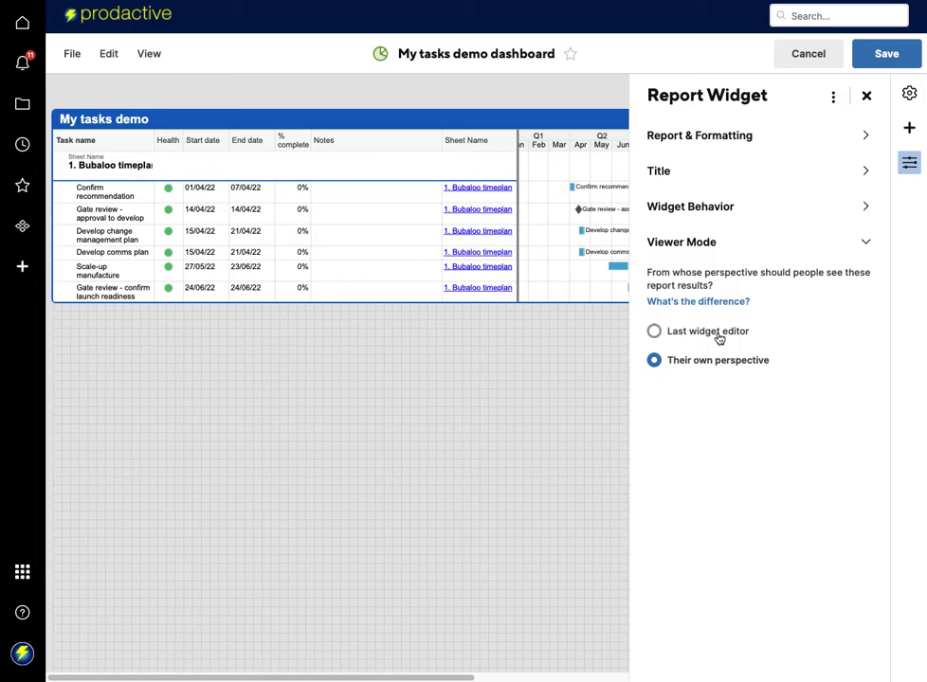
Set the widget's click behavior to Open the data source and save the dashboard.
click(716, 208)
click(717, 270)
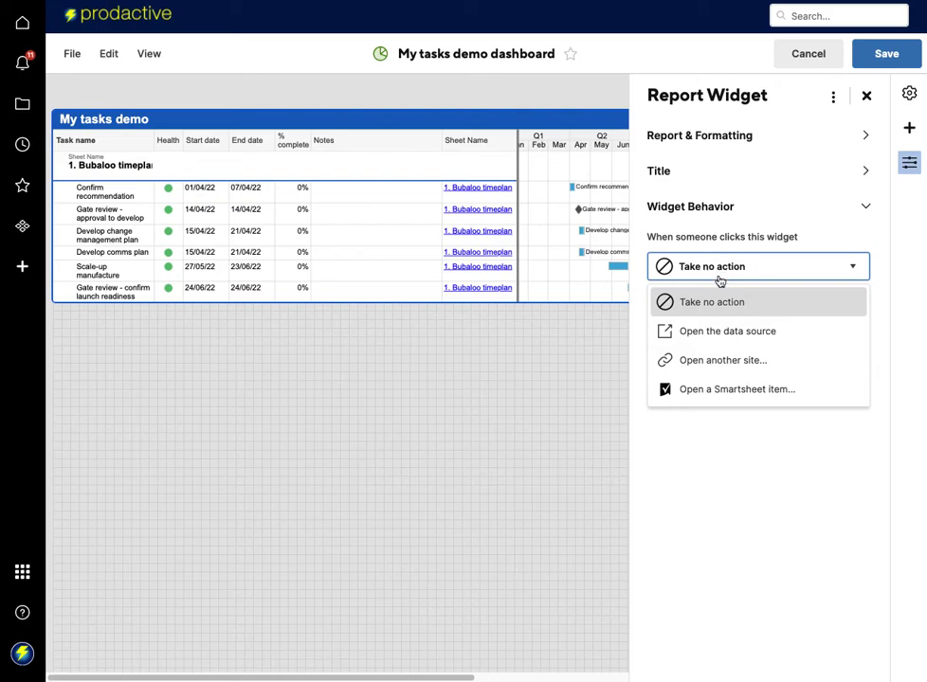
click(723, 333)
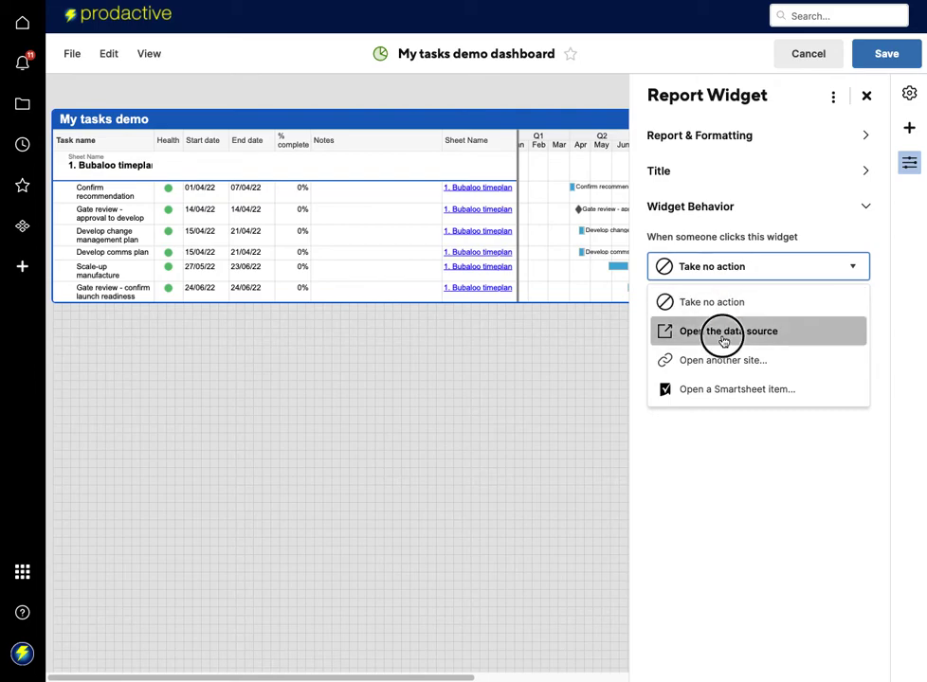
click(887, 57)
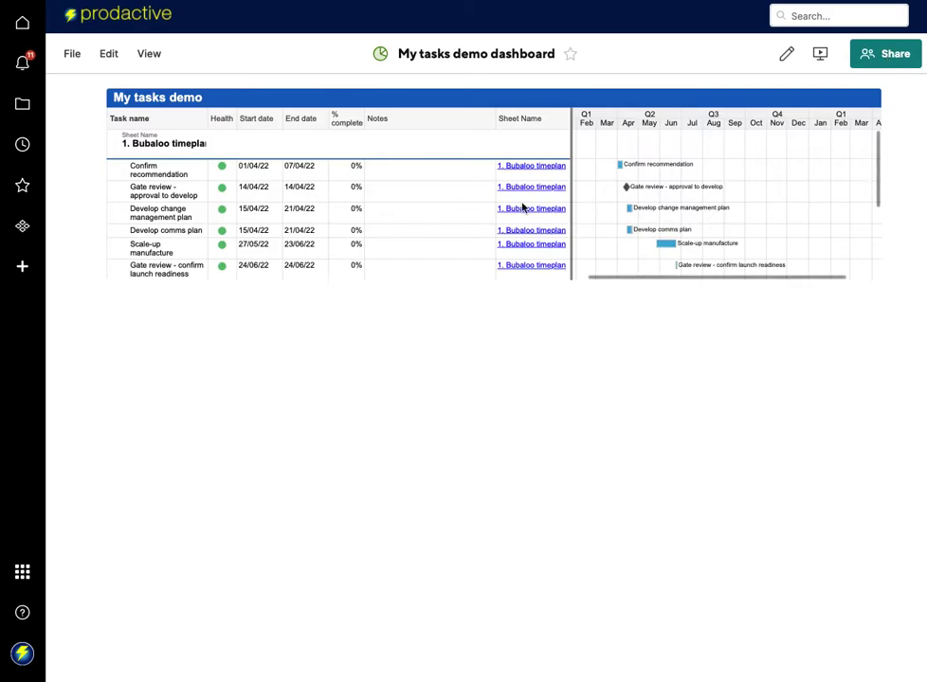
Reopen the dashboard for editing and extend the report widget downward to fit the Bubaloo, Step-up and Zap timeplan groups.
click(786, 55)
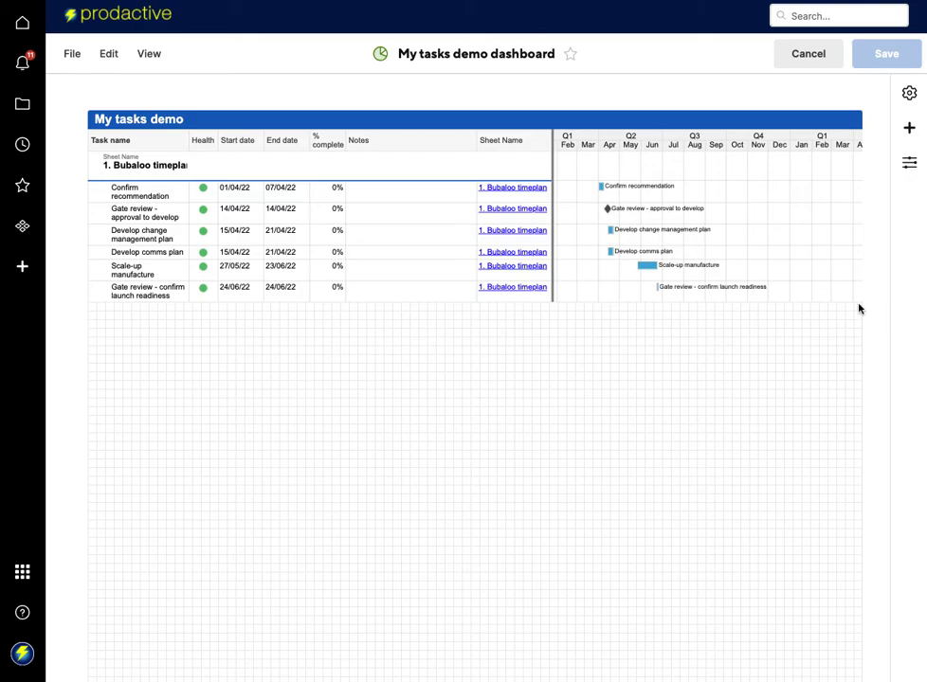
drag(859, 301, 861, 484)
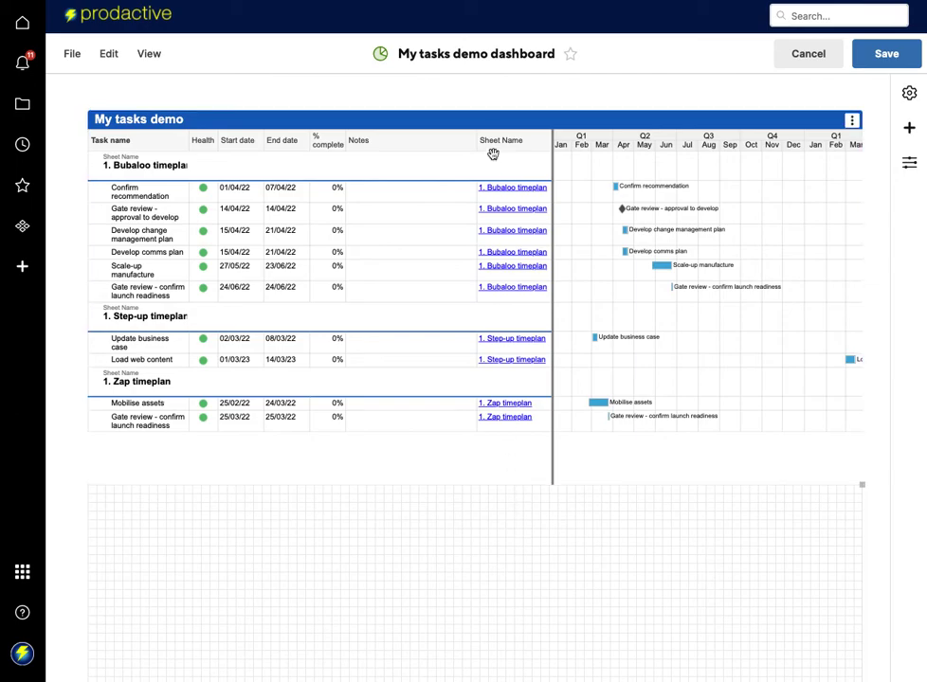
Move the report widget down and add a title widget above it, stretched to the report's width, reading DEMO DASHBOARD.
drag(493, 118, 502, 180)
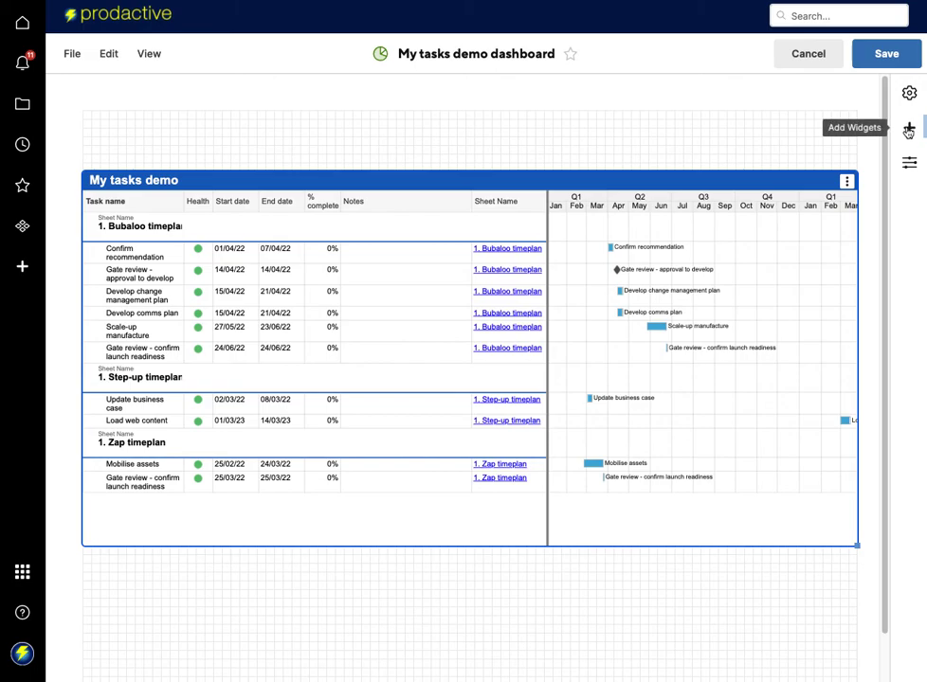
click(908, 127)
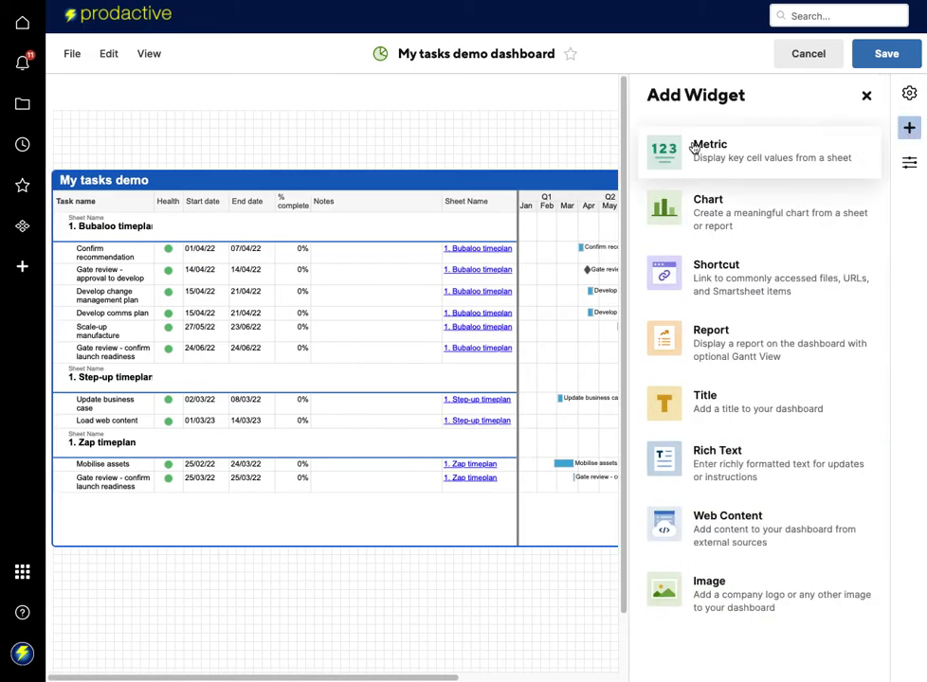
click(708, 414)
drag(295, 136, 611, 163)
click(464, 144)
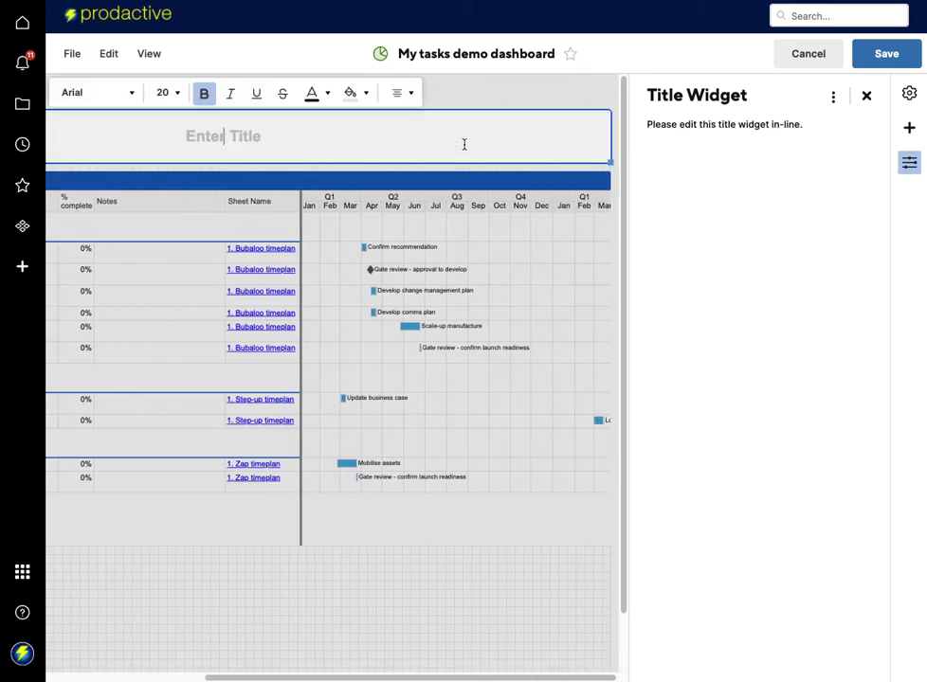
text(DEMO )
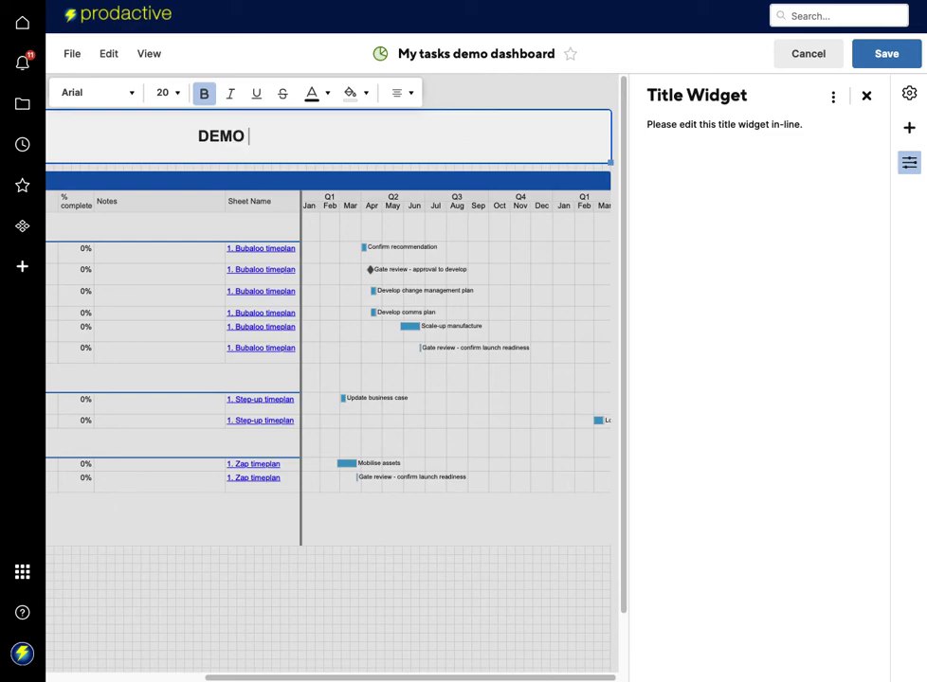
text(DASHBOARD)
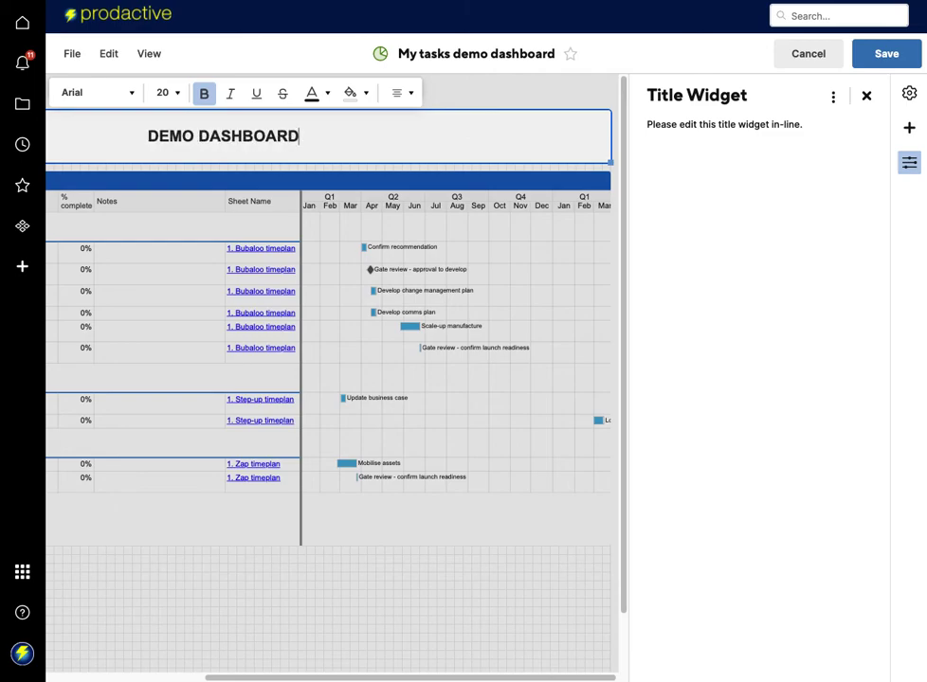
Style the DEMO DASHBOARD title with white text, a blue background and font size 28, and save the dashboard.
triple_click(343, 128)
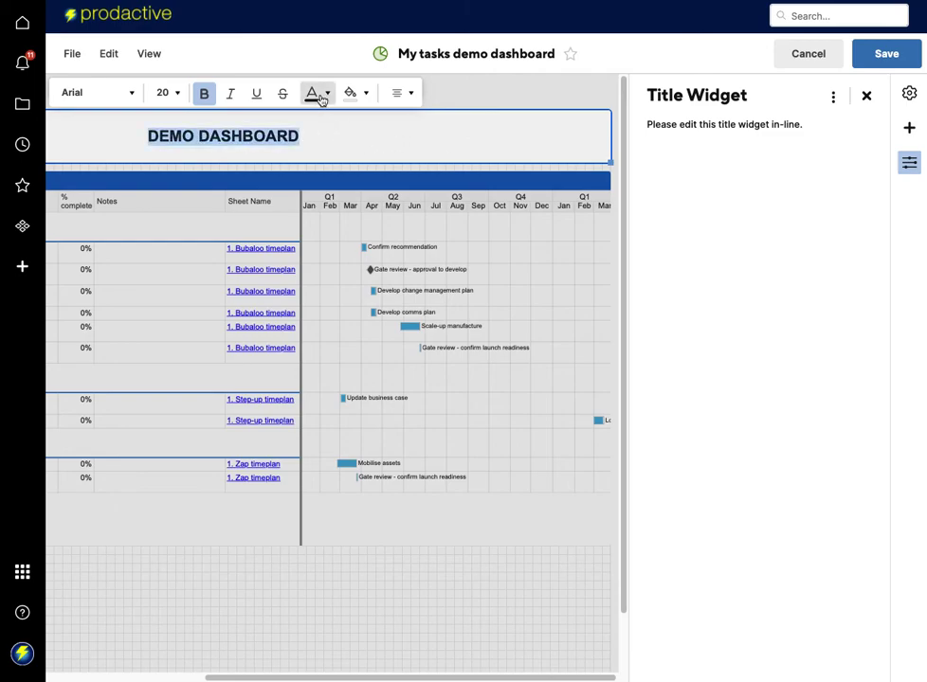
click(329, 95)
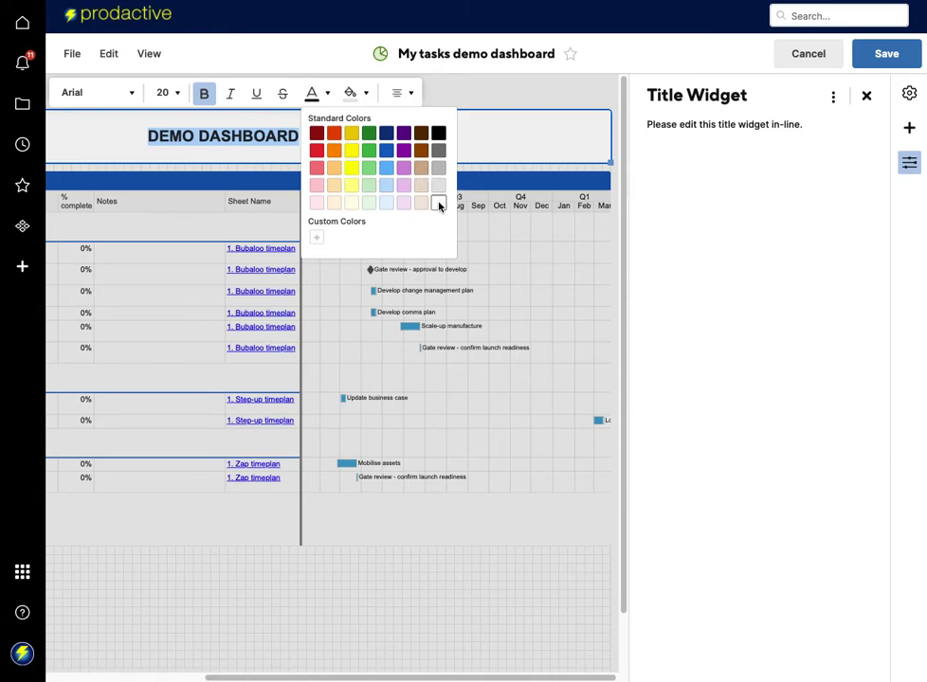
click(436, 200)
click(368, 95)
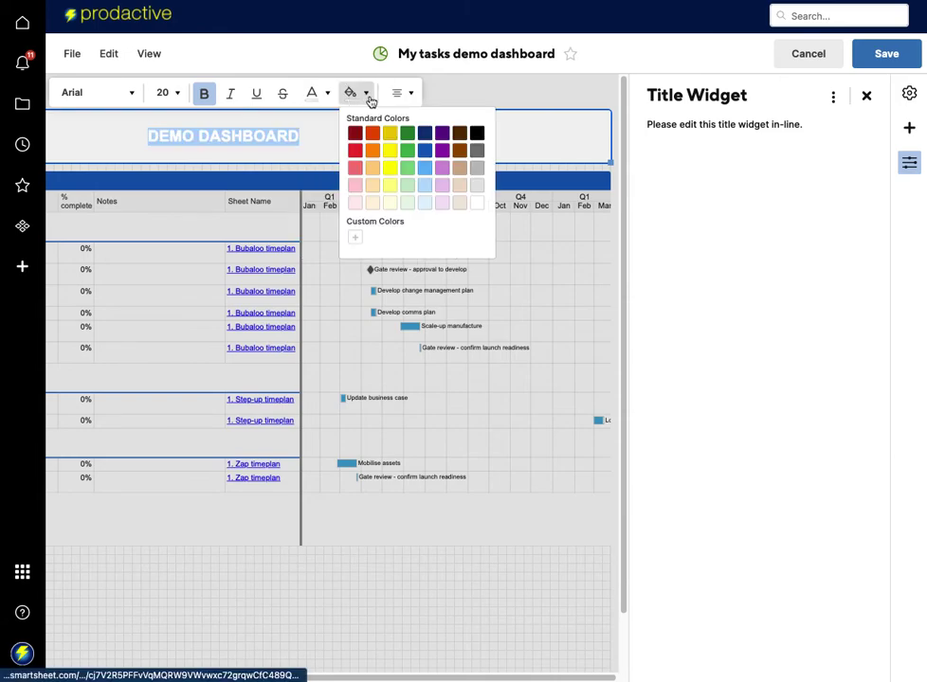
click(424, 150)
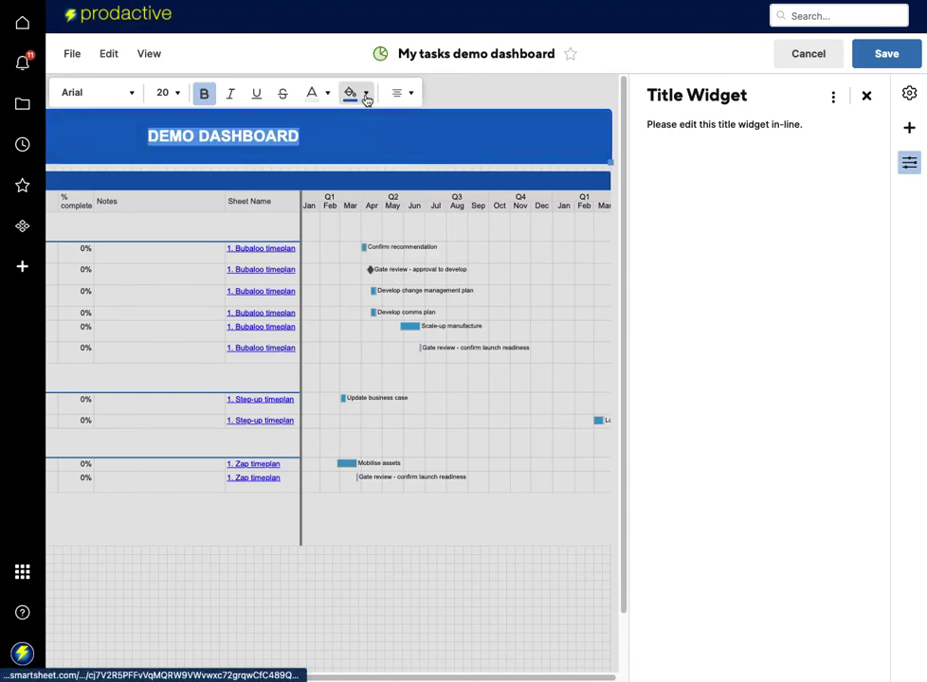
click(176, 94)
click(166, 315)
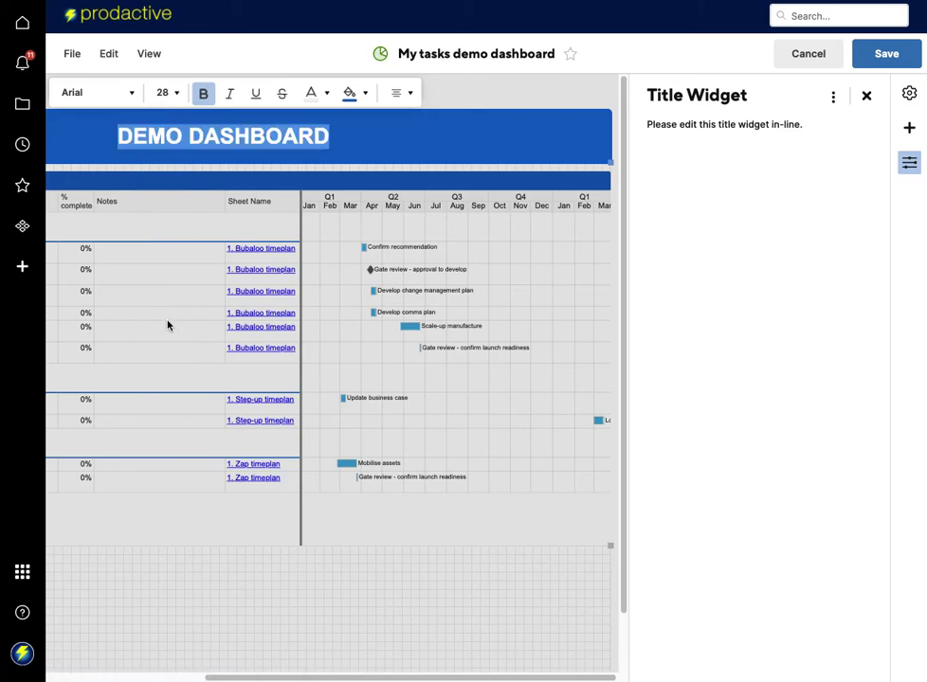
click(572, 87)
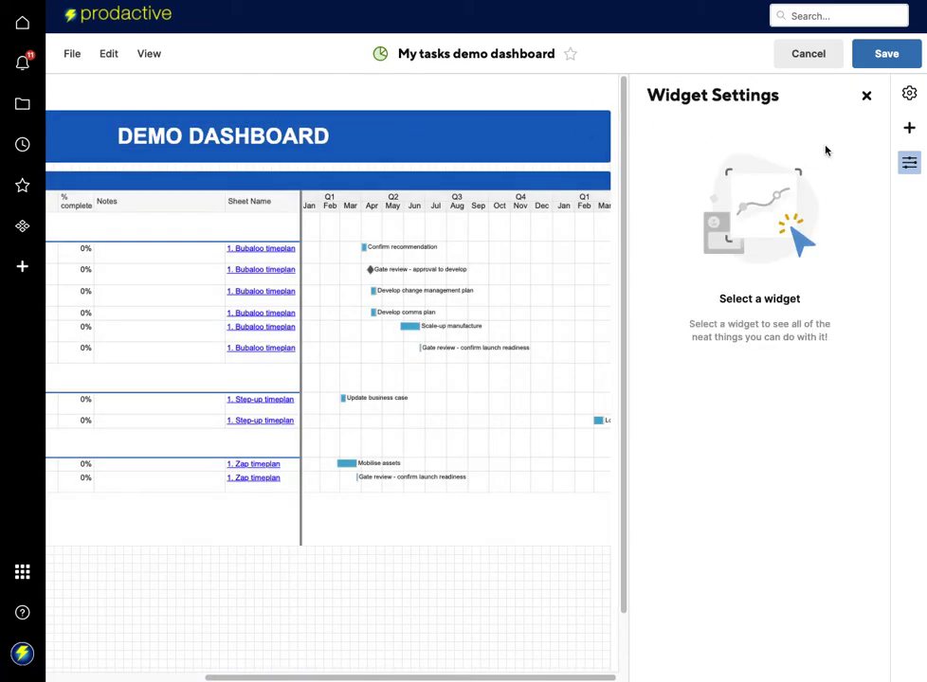
click(886, 55)
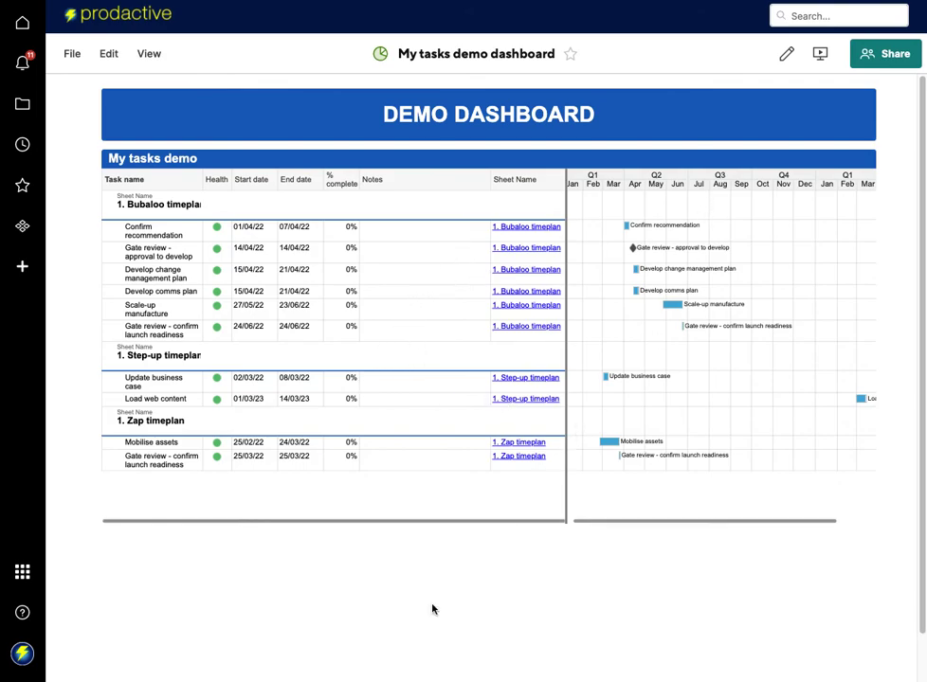
Open the My tasks demo report from the dashboard and set the Mobilise assets task to 10% complete.
click(384, 161)
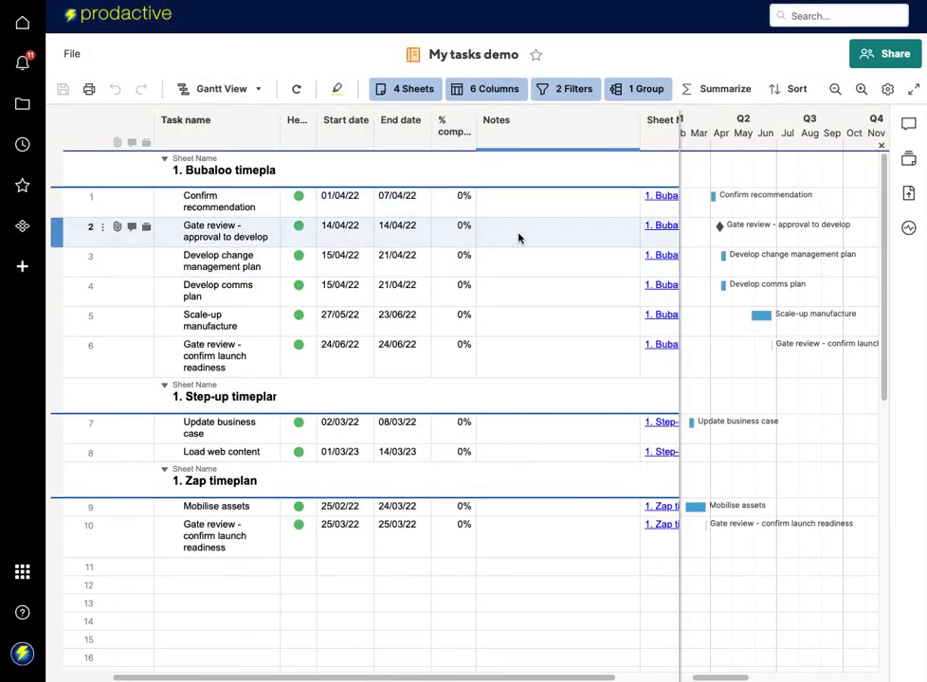
scroll(505, 238, right, 1)
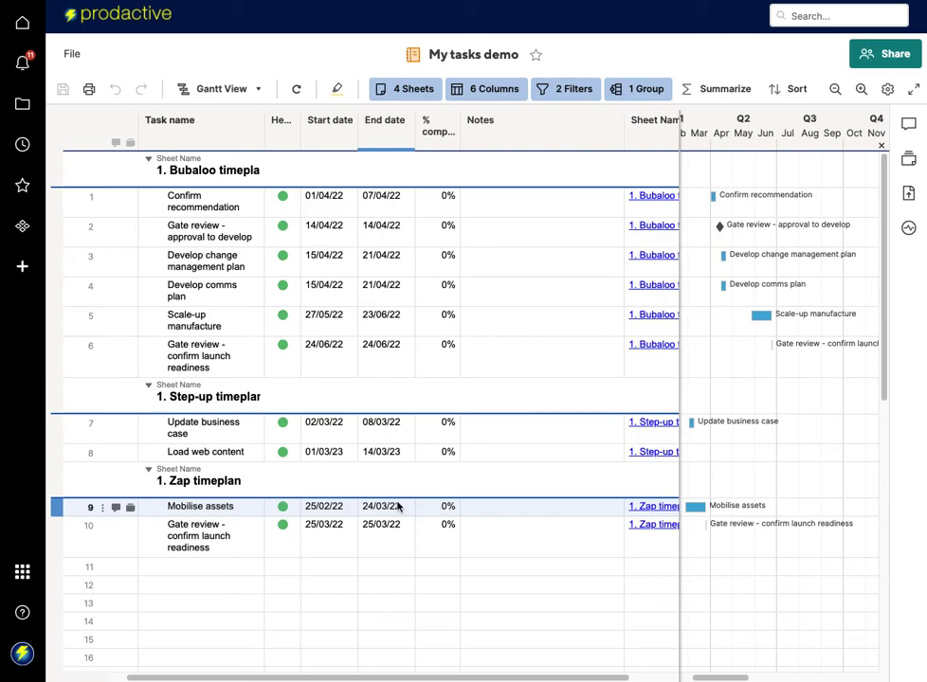
click(448, 510)
text(10)
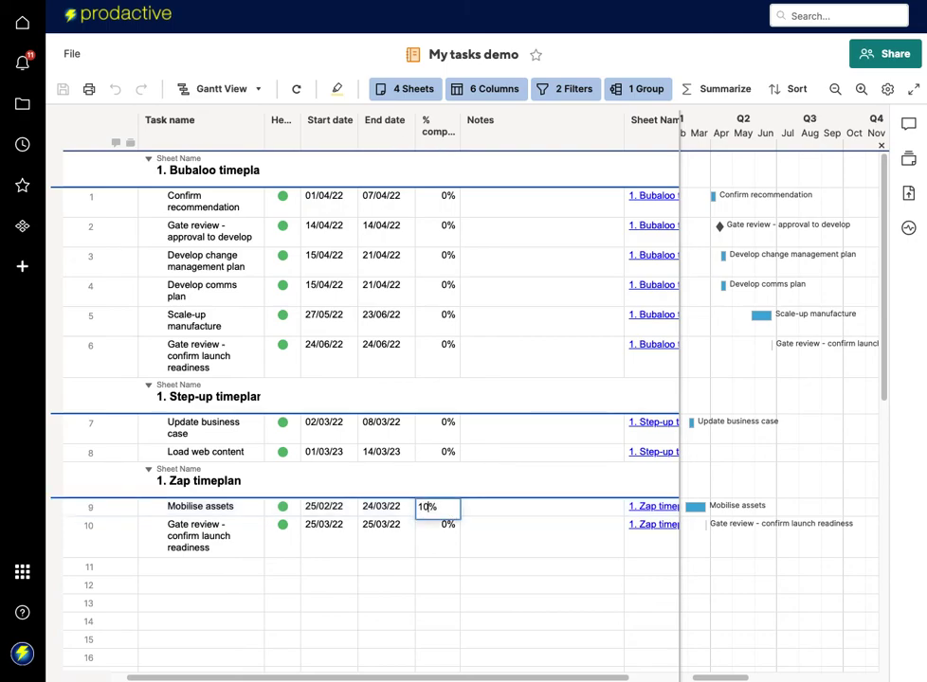
Enter the note "Started 1 week early" for the Mobilise assets task and save the report.
click(501, 514)
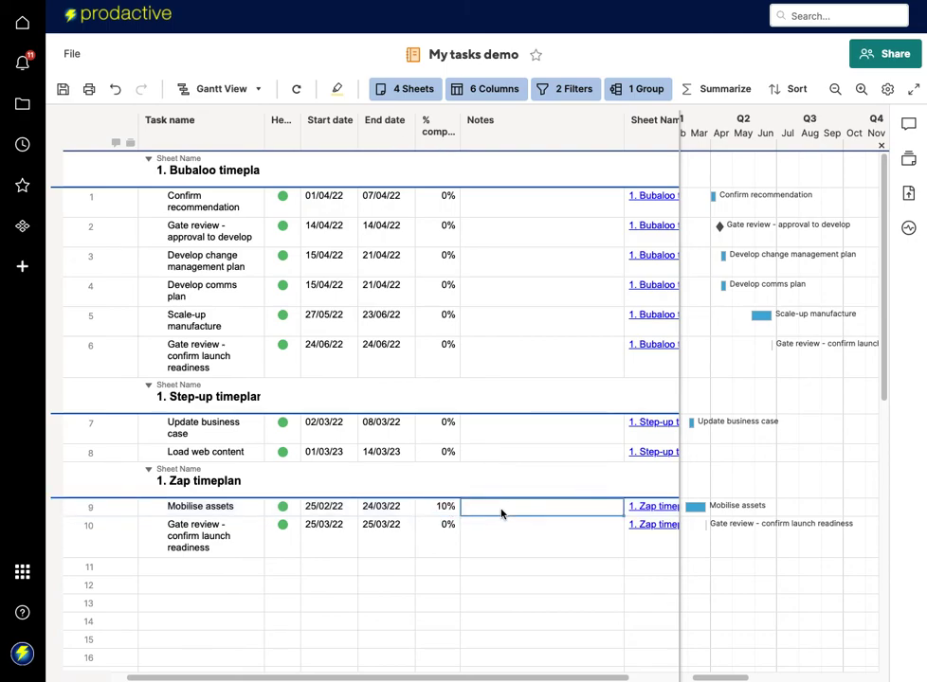
text(Sta)
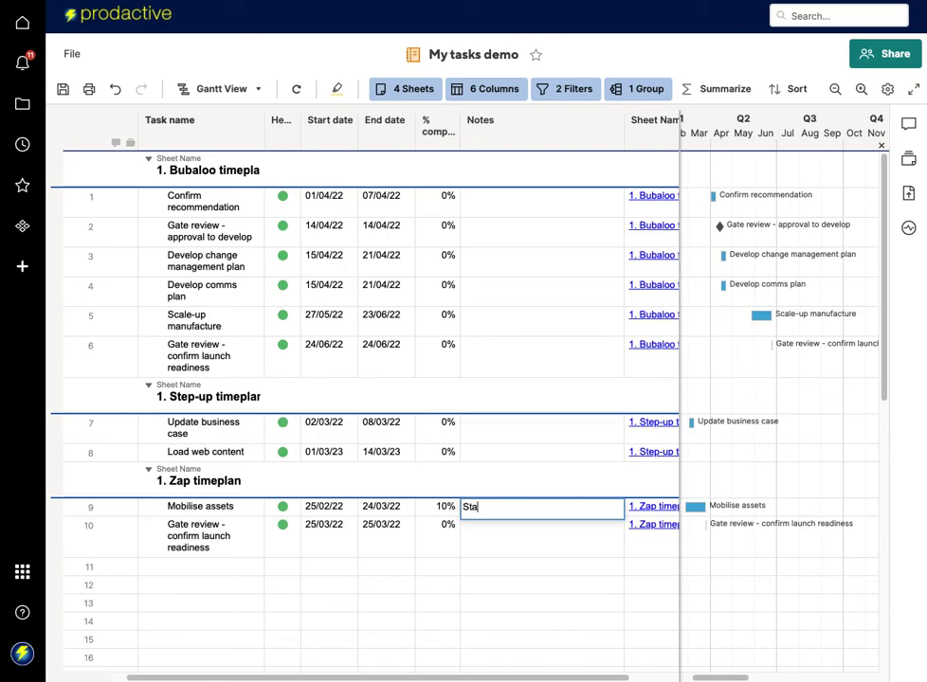
text(rted 1 week early)
key(Return)
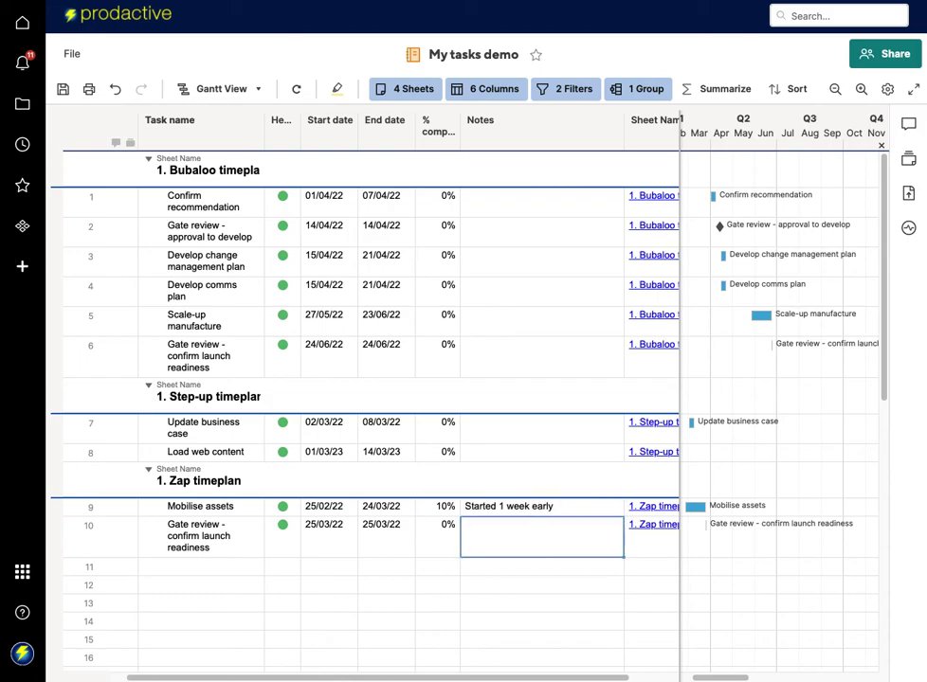
key(ctrl+s)
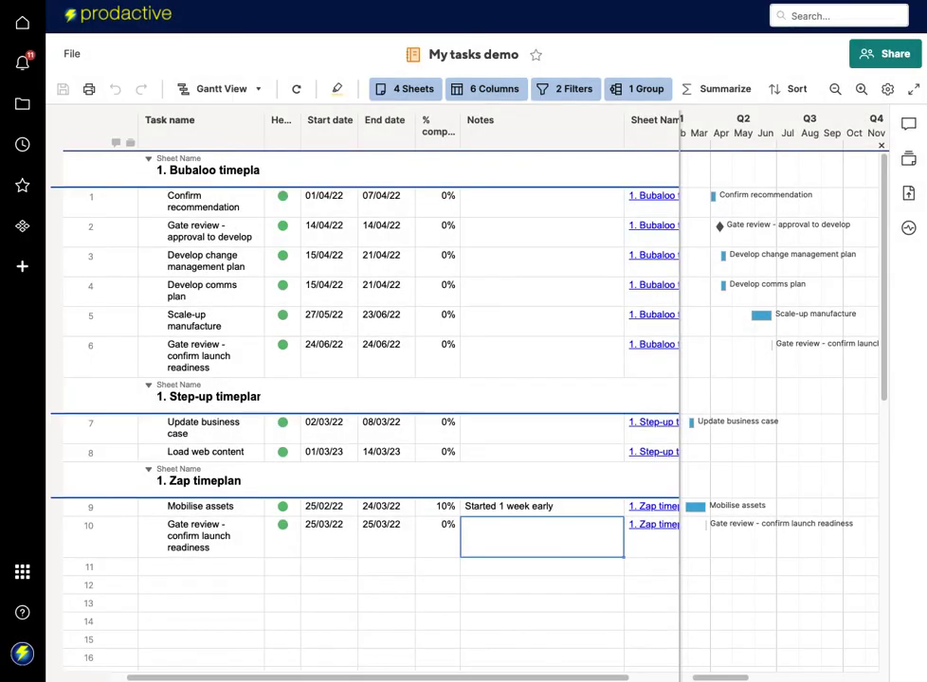